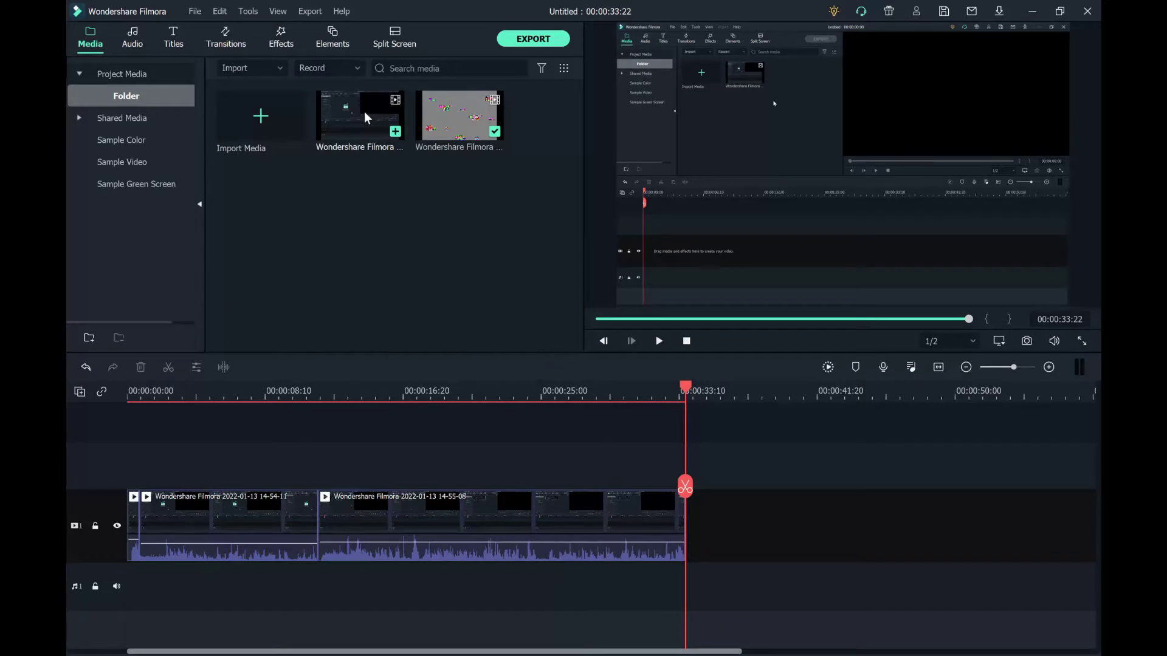
Delete the 14-55-08 clip from the timeline and place it again from the project media directly after the 14-54-11 clip
{"action": "left_click", "coordinate": [520, 537]}
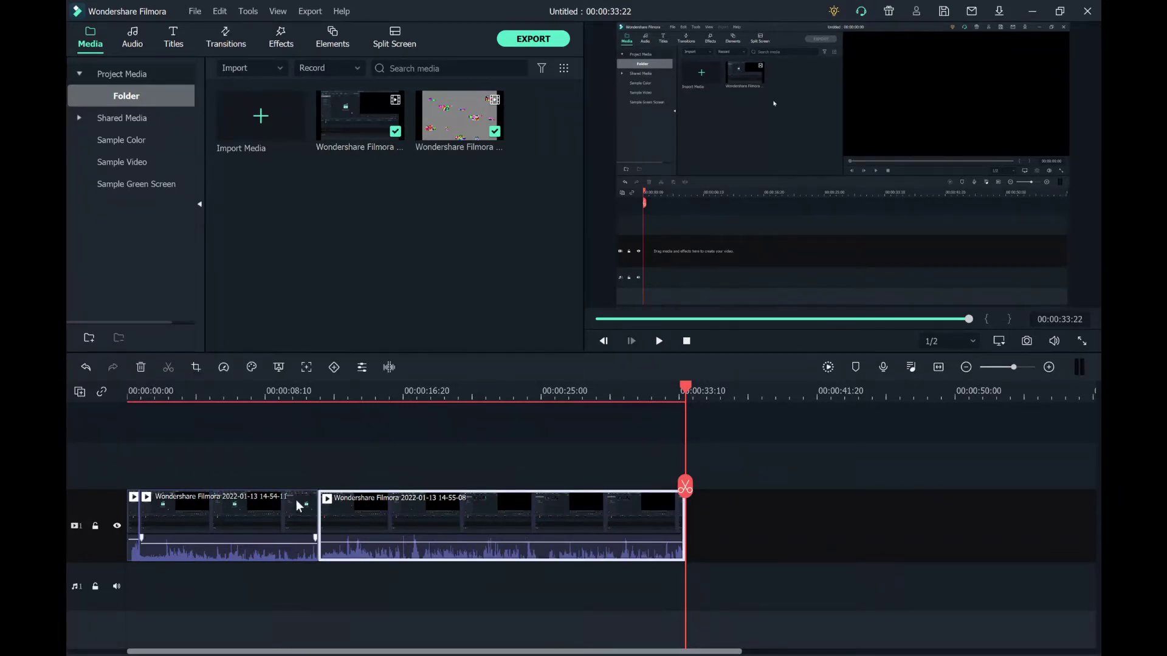
{"action": "left_click", "coordinate": [137, 369]}
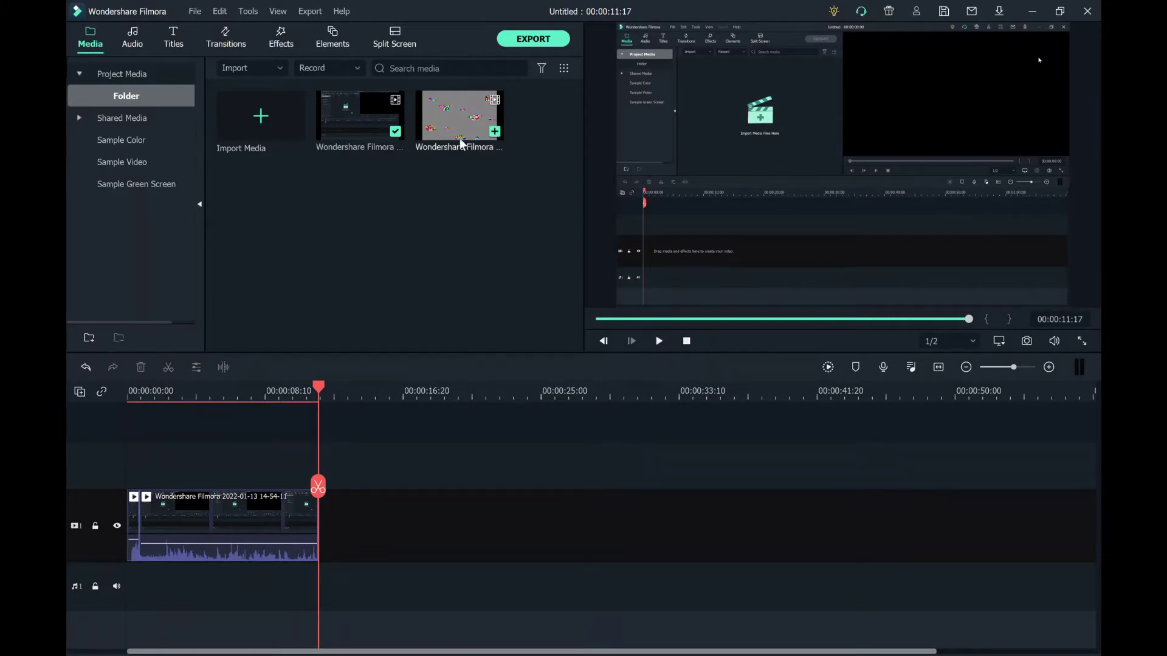
{"action": "left_click_drag", "start_coordinate": [452, 108], "coordinate": [326, 532]}
{"action": "left_click", "coordinate": [423, 475]}
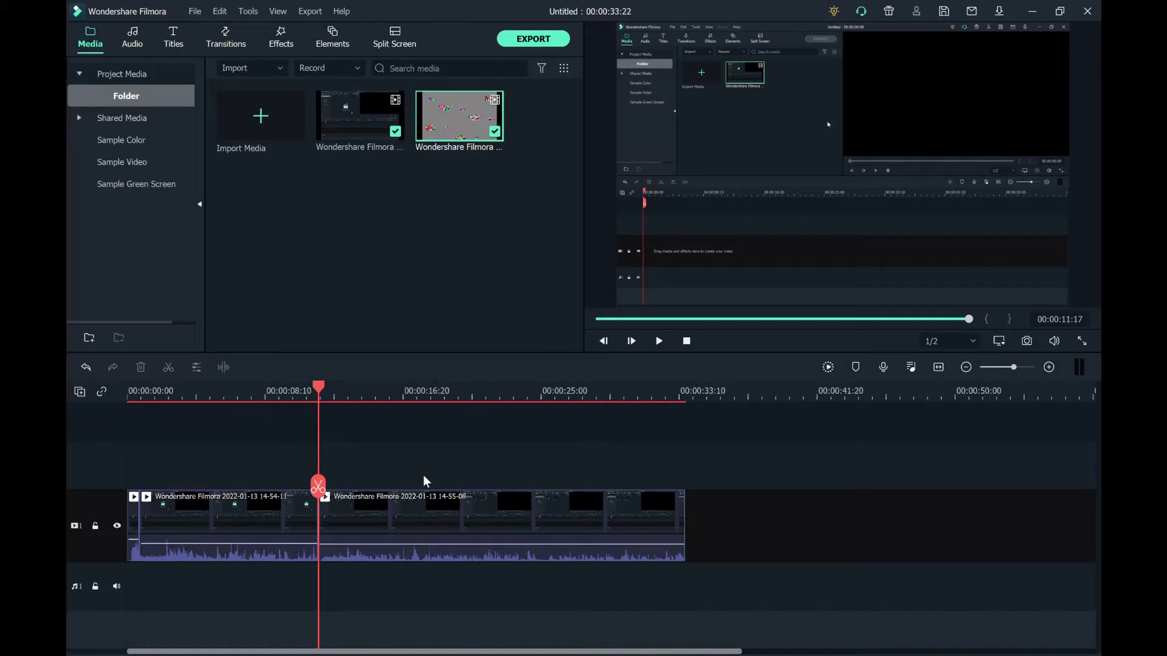
Move the playhead to 00:00:20:00, inside the 14-55-08 clip
{"action": "left_click_drag", "start_coordinate": [318, 486], "coordinate": [459, 484]}
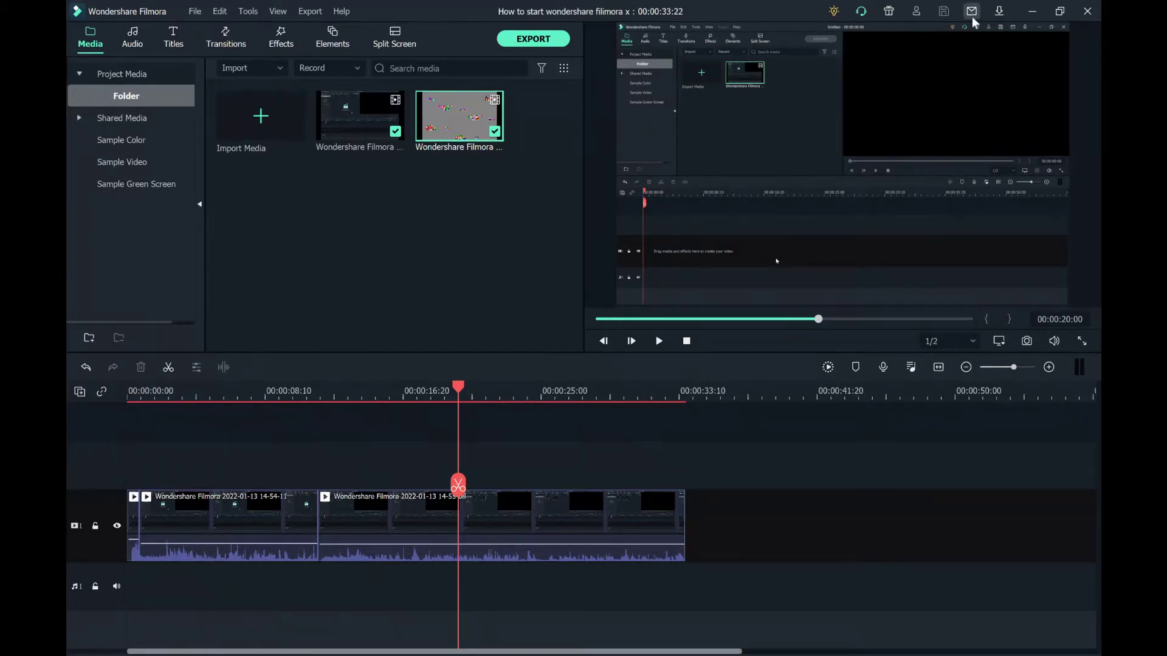
{"action": "mouse_move", "coordinate": [458, 484]}
{"action": "left_mouse_down"}
{"action": "mouse_move", "coordinate": [628, 453]}
{"action": "mouse_move", "coordinate": [471, 465]}
{"action": "left_mouse_up"}
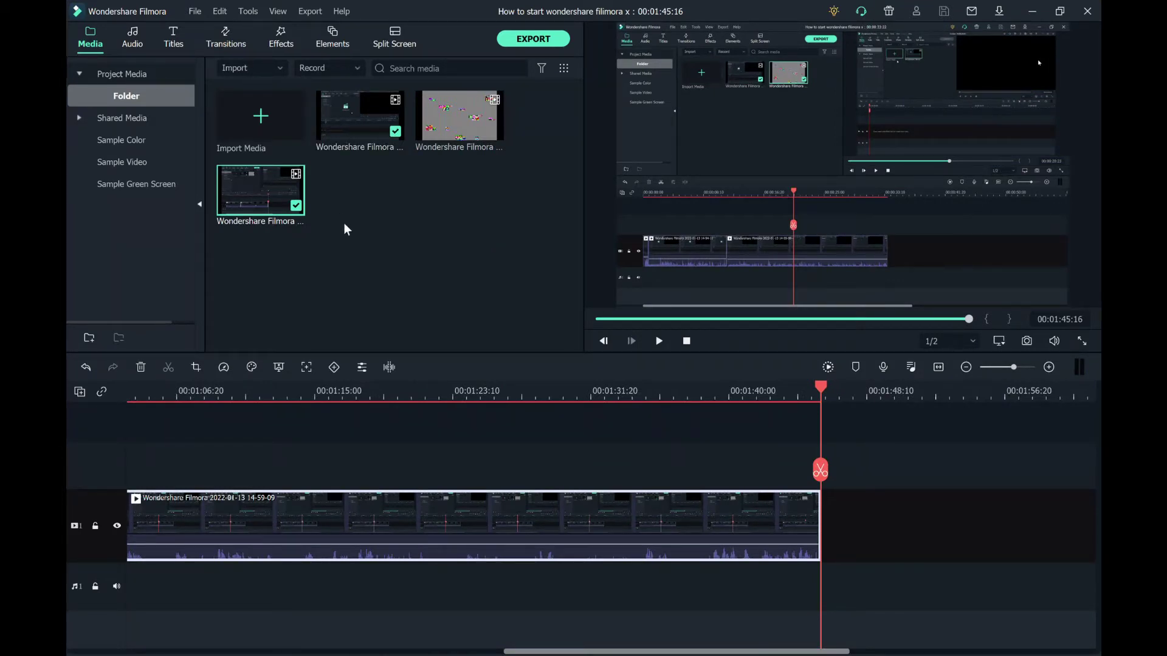
Add the downloaded Danger zone music to an audio track, starting where the video ends at 00:01:45:16
{"action": "left_click", "coordinate": [132, 38]}
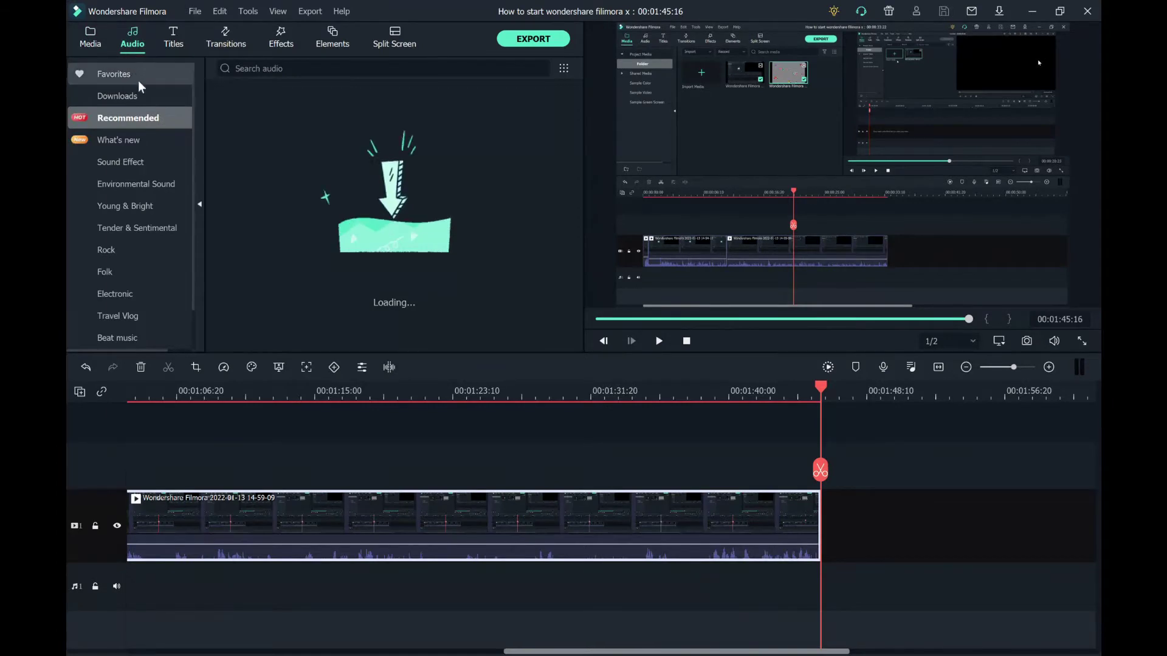
{"action": "left_click", "coordinate": [128, 118]}
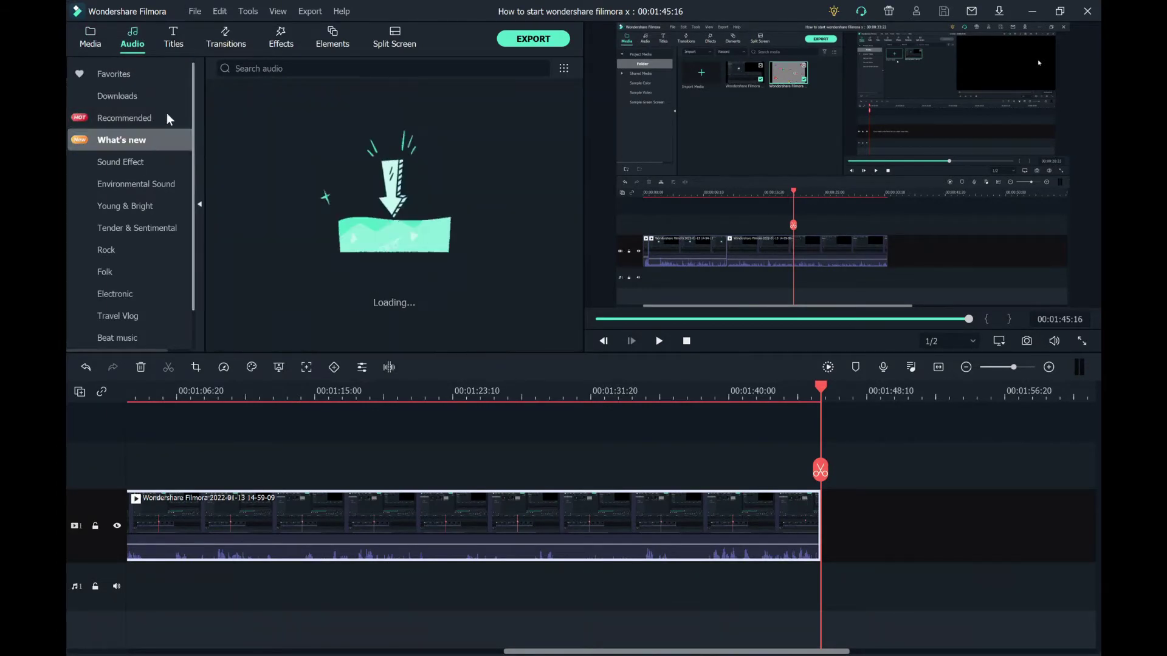
{"action": "left_click", "coordinate": [190, 76]}
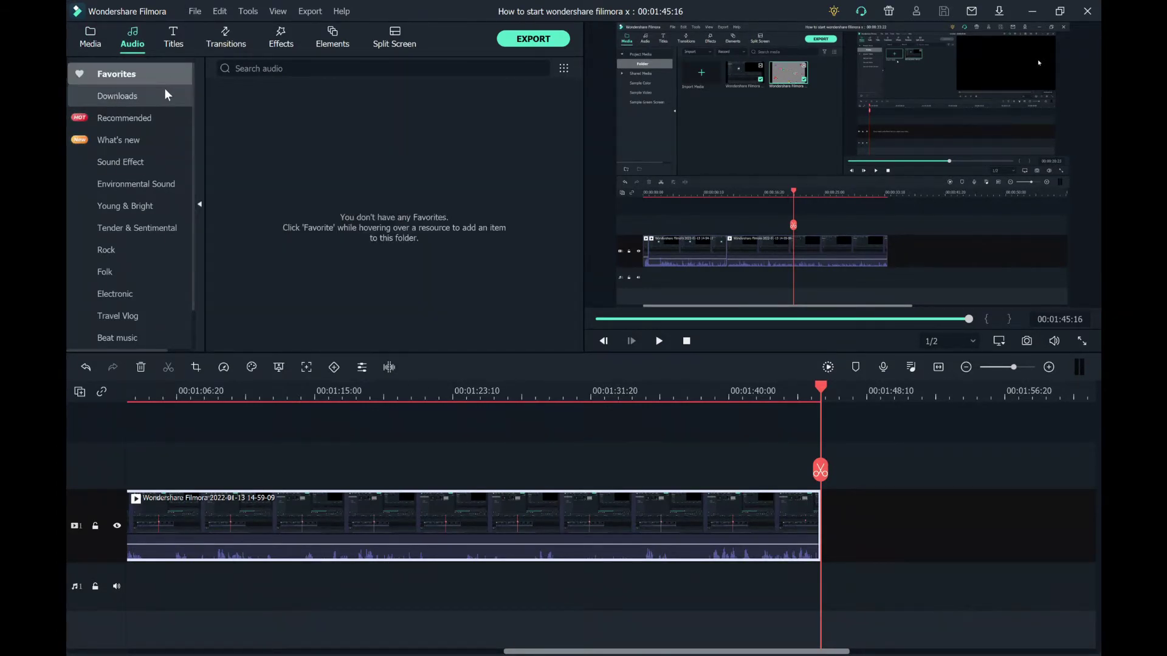
{"action": "left_click", "coordinate": [161, 97]}
{"action": "mouse_move", "coordinate": [273, 124]}
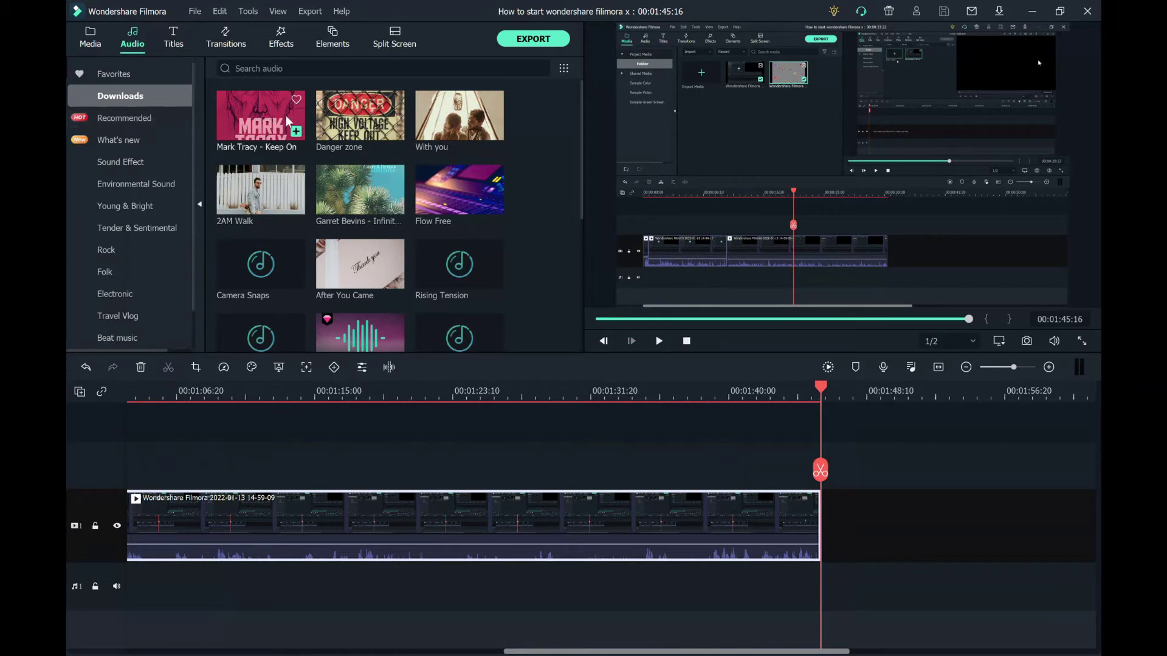
{"action": "left_click", "coordinate": [360, 119]}
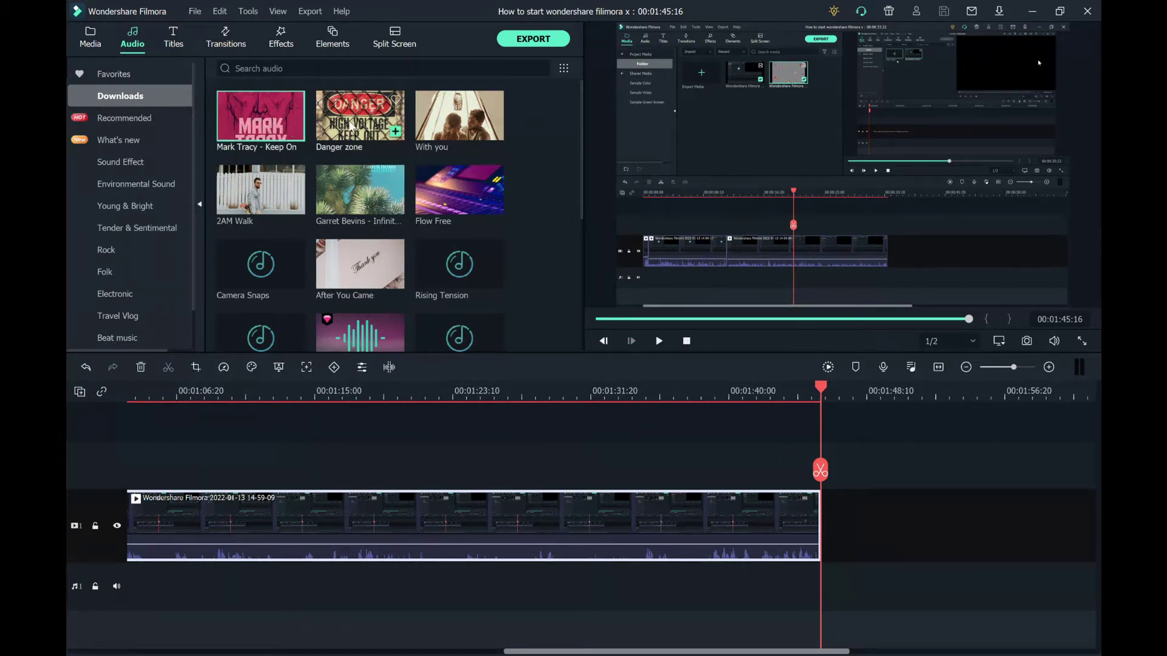
{"action": "left_click_drag", "start_coordinate": [853, 376], "coordinate": [820, 462]}
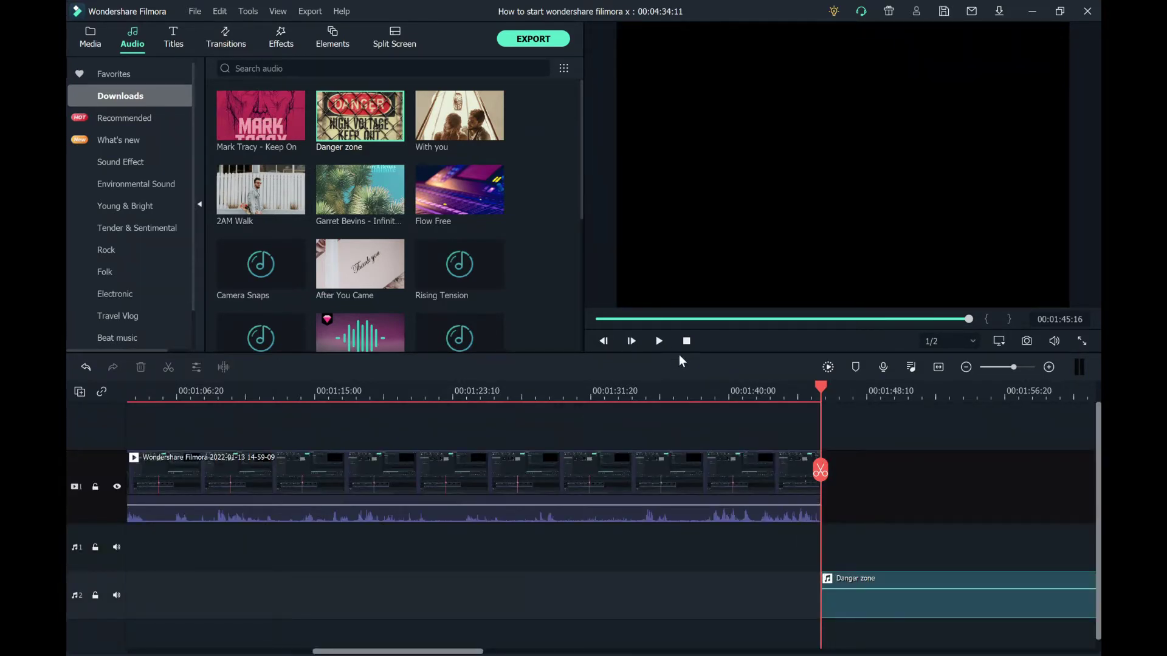
Play a short part of the Danger zone music and delete it from the timeline
{"action": "left_click", "coordinate": [658, 340]}
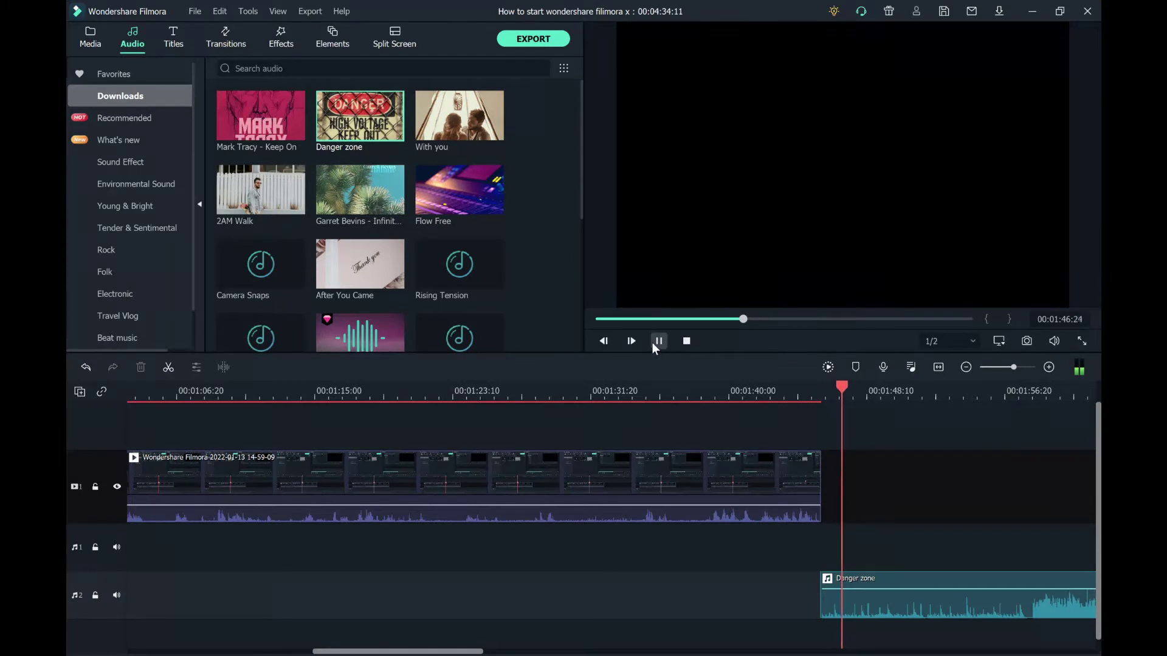
{"action": "left_click", "coordinate": [659, 341]}
{"action": "left_click", "coordinate": [891, 580]}
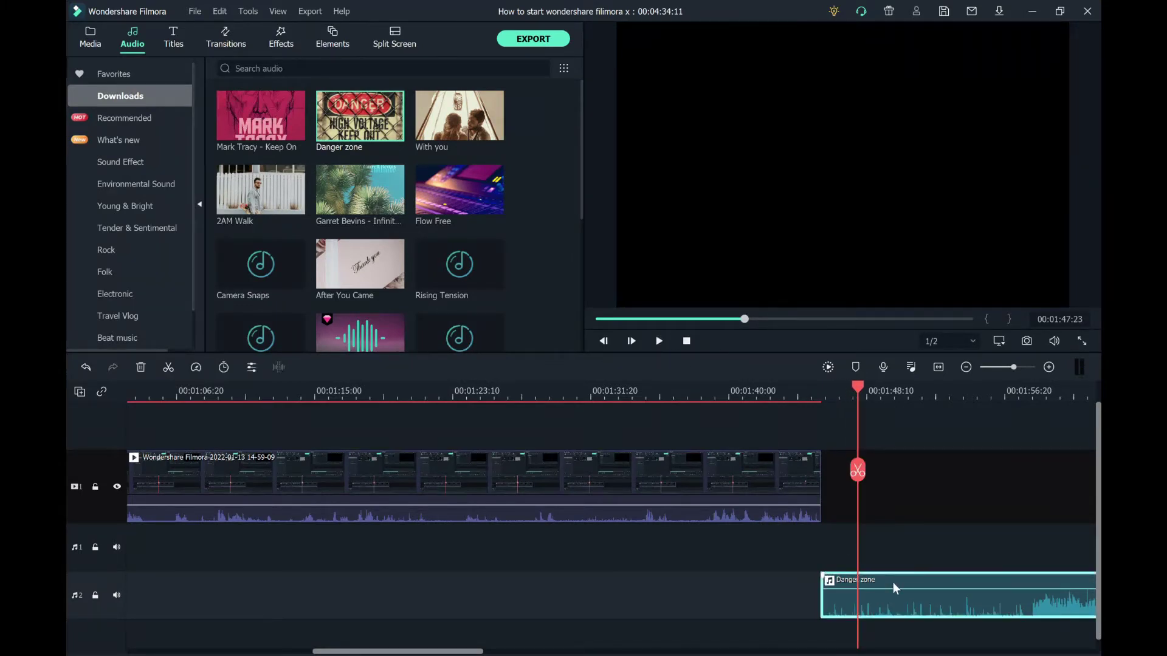
{"action": "left_click", "coordinate": [141, 367]}
Search the sound effects for "screaming" and add Baby Scream With Echo to the first audio track at the end of the video
{"action": "scroll", "coordinate": [119, 255], "scroll_direction": "down", "scroll_amount": 1}
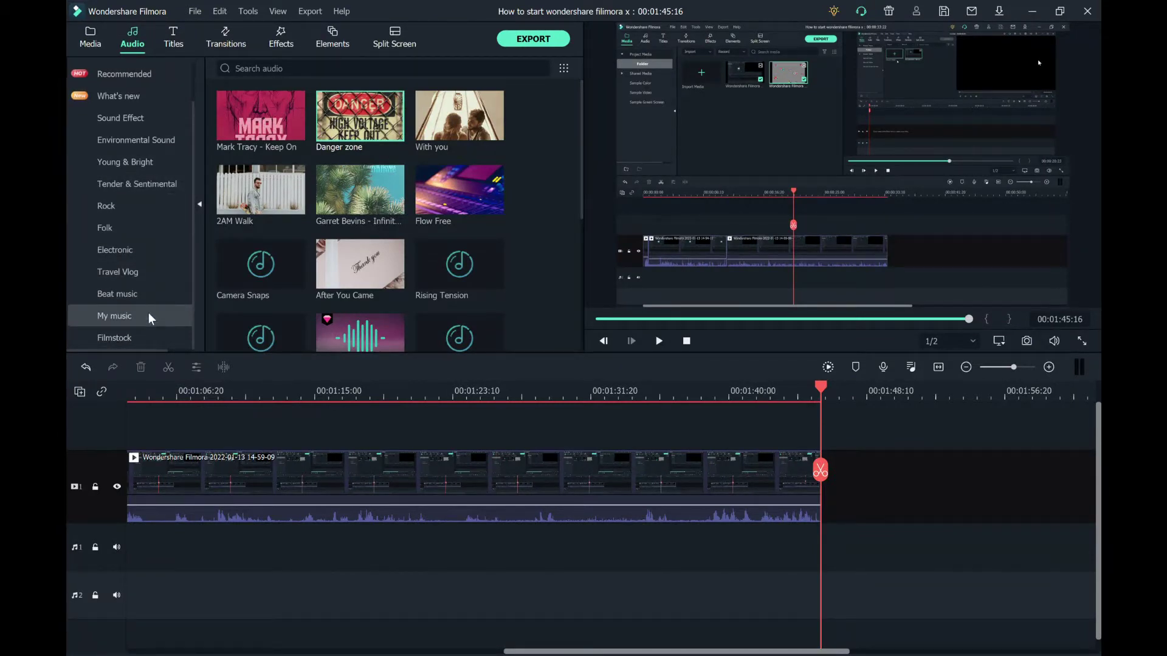
{"action": "left_click", "coordinate": [130, 251]}
{"action": "left_click", "coordinate": [130, 194]}
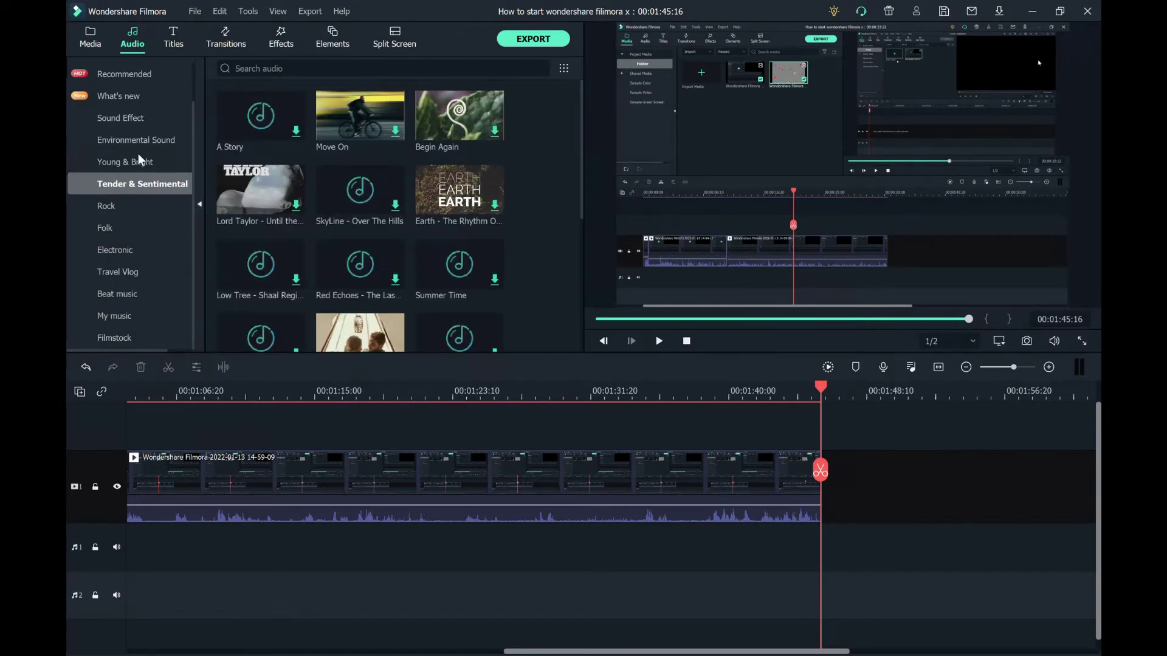
{"action": "left_click", "coordinate": [129, 117]}
{"action": "left_click", "coordinate": [348, 76]}
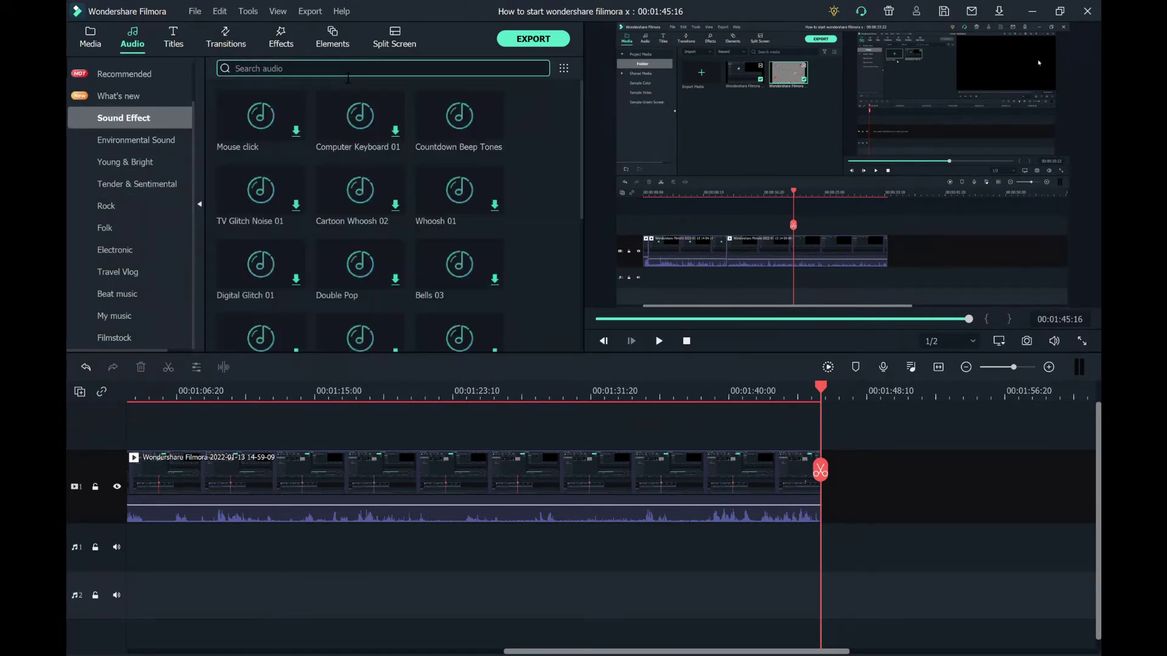
{"action": "type", "text": "screaming"}
{"action": "key", "text": "Return"}
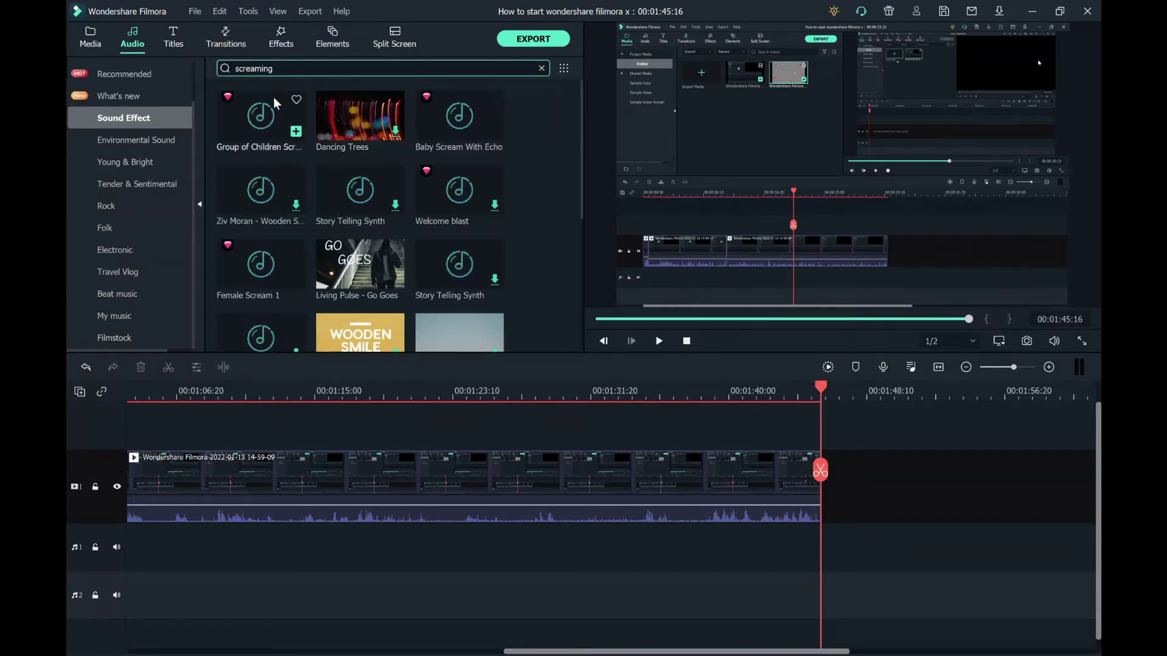
{"action": "left_click_drag", "start_coordinate": [436, 128], "coordinate": [826, 413]}
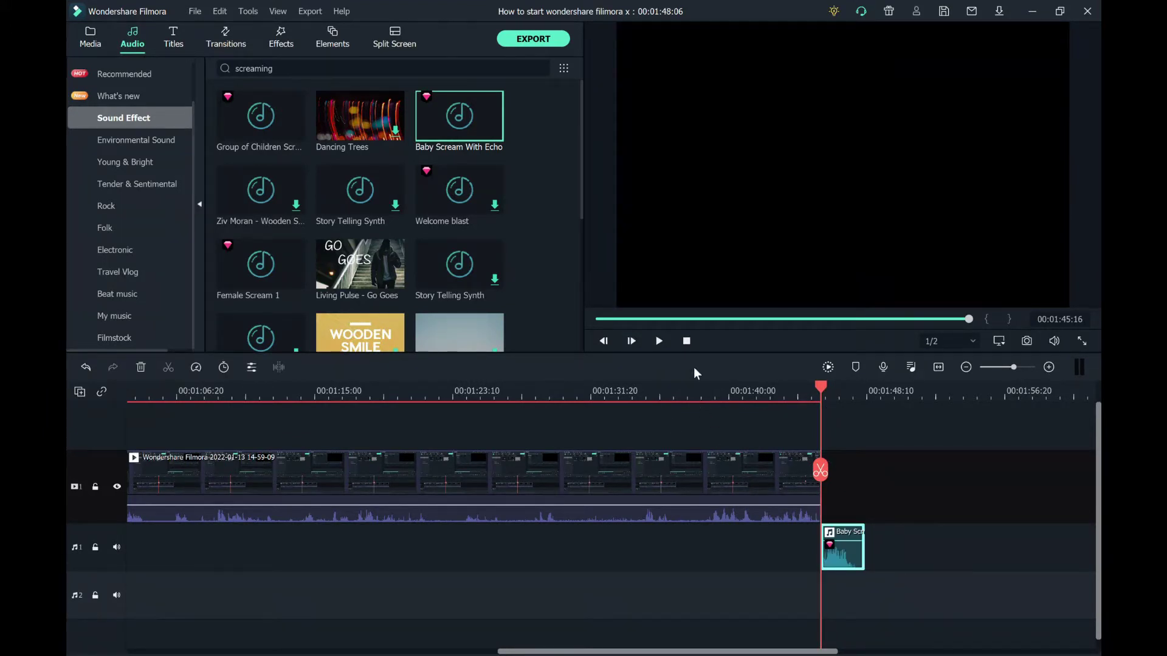
Play the Baby Scream With Echo sound effect and delete it from the timeline
{"action": "left_click", "coordinate": [657, 347]}
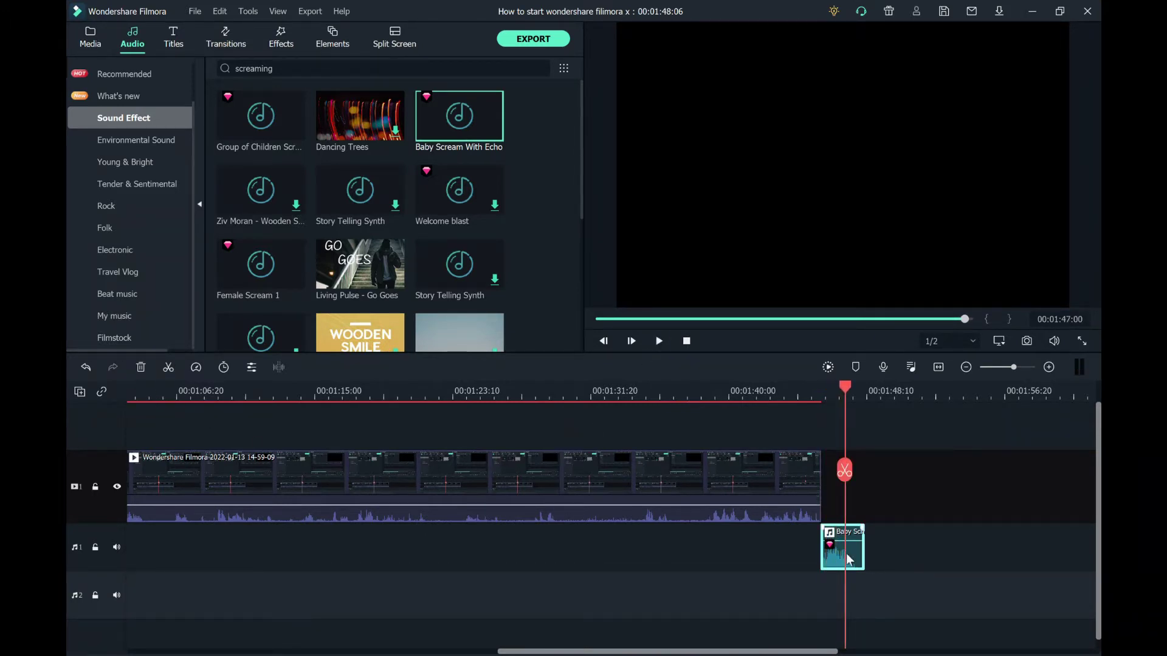
{"action": "left_click", "coordinate": [140, 367]}
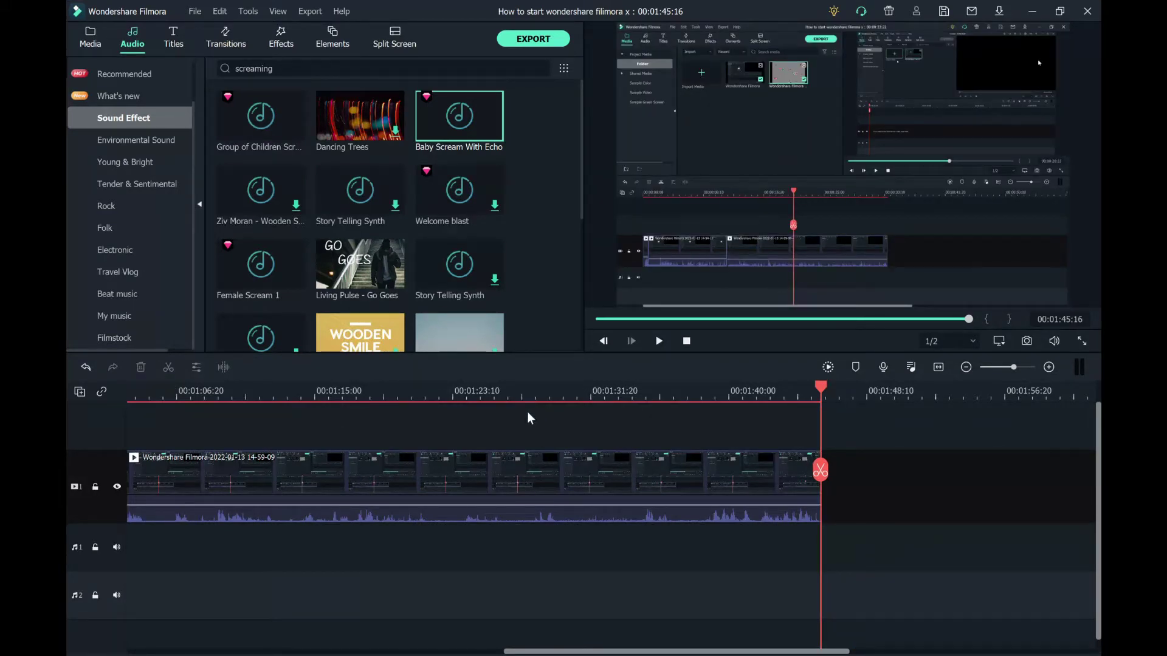
Browse the recommended audio, the Favorites, Downloads, Custom and Recommended titles, and the recommended transitions
{"action": "left_click", "coordinate": [170, 74]}
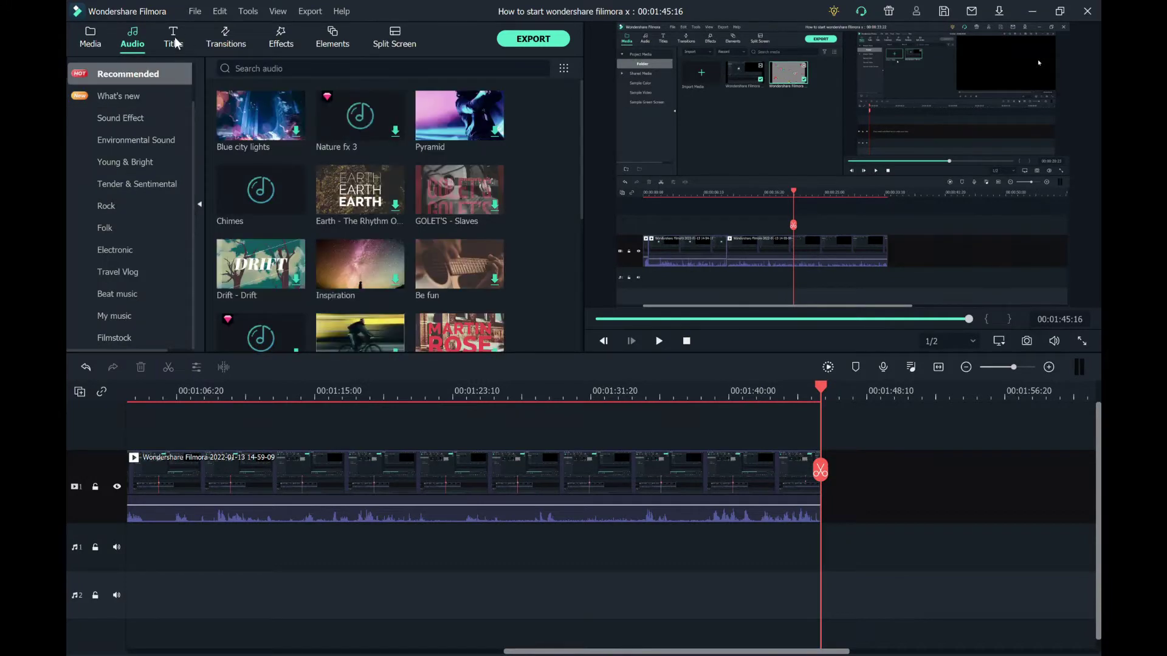
{"action": "left_click", "coordinate": [175, 41]}
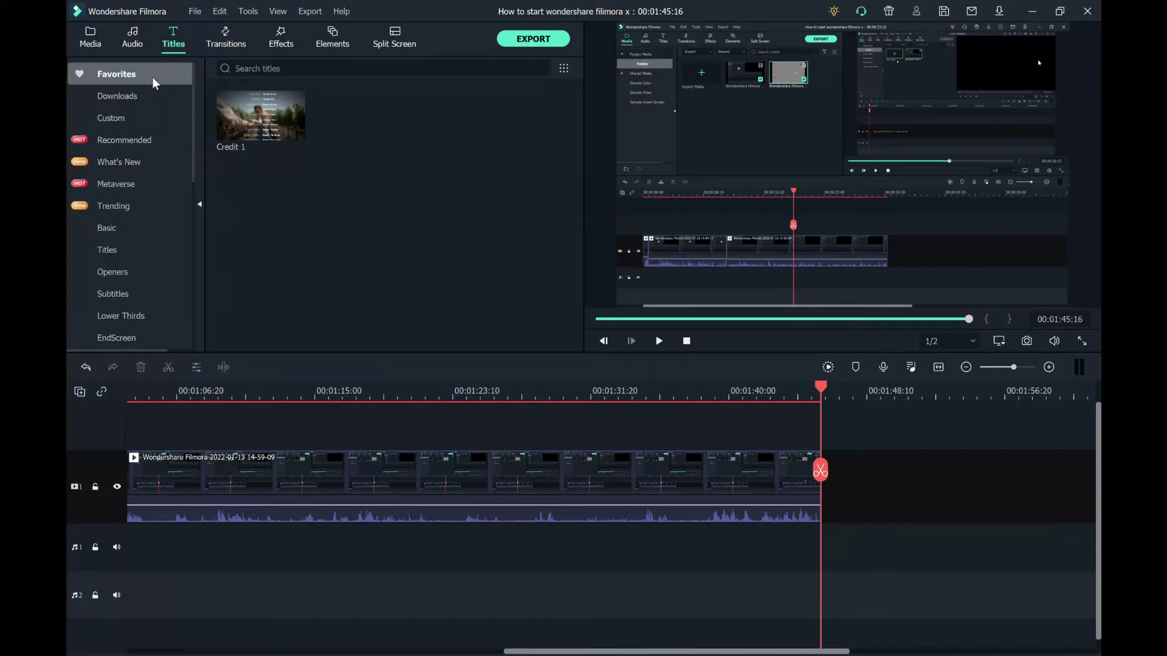
{"action": "left_click", "coordinate": [169, 97]}
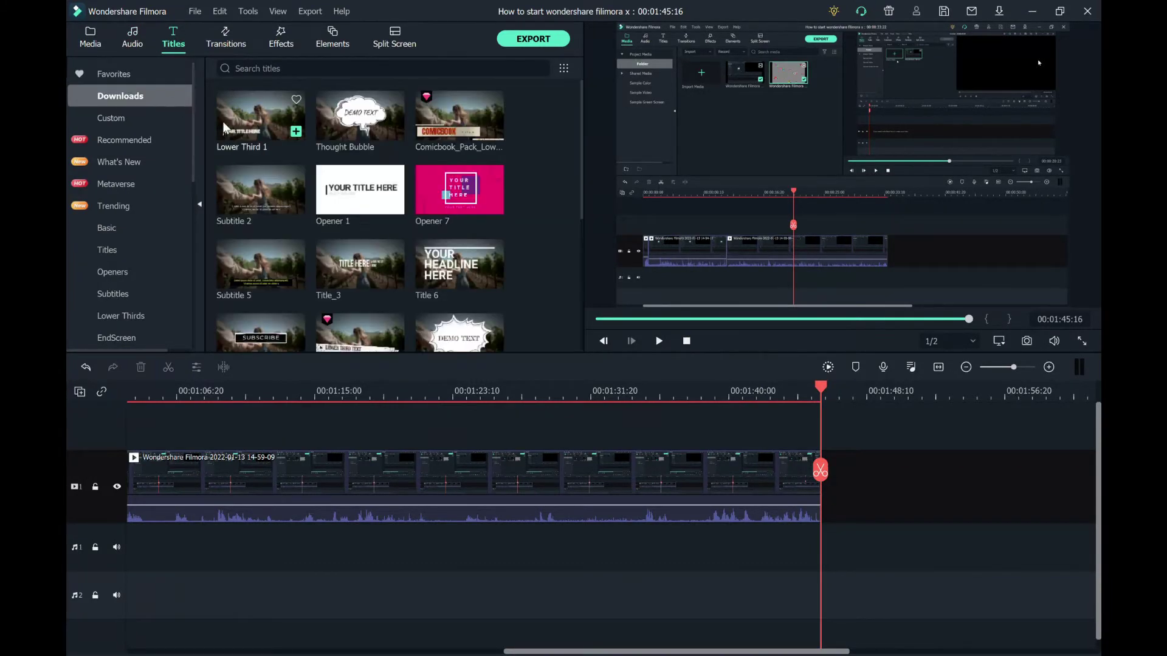
{"action": "scroll", "coordinate": [395, 180], "scroll_direction": "down", "scroll_amount": 1}
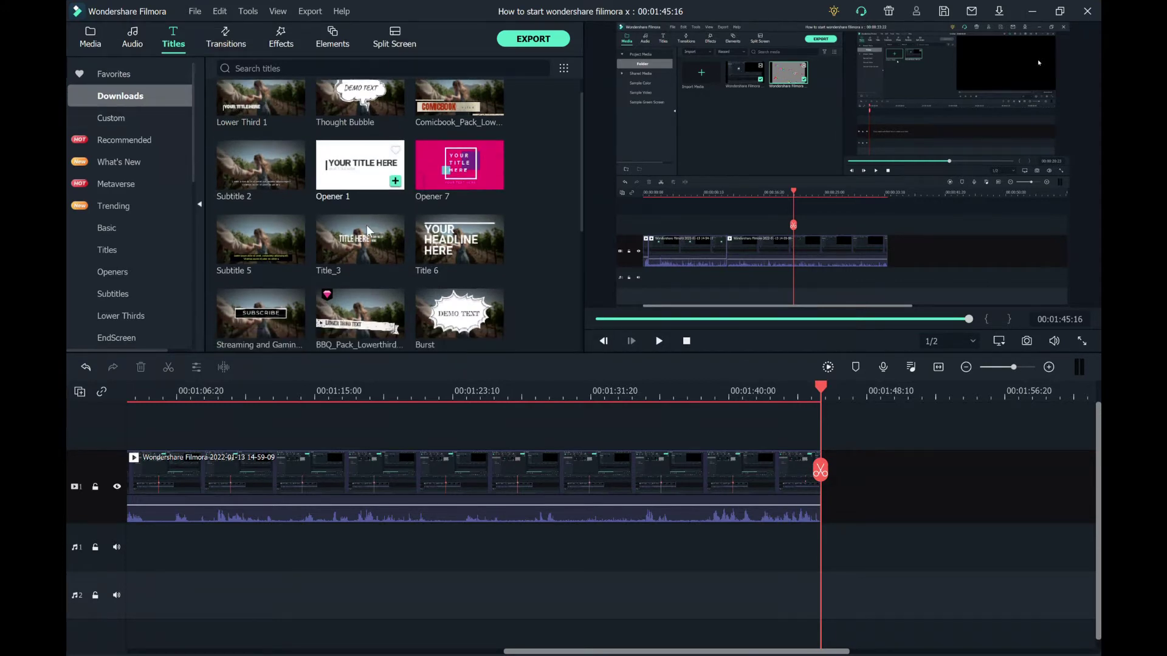
{"action": "scroll", "coordinate": [411, 278], "scroll_direction": "down", "scroll_amount": 5}
{"action": "scroll", "coordinate": [395, 243], "scroll_direction": "up", "scroll_amount": 5}
{"action": "left_click", "coordinate": [113, 117]}
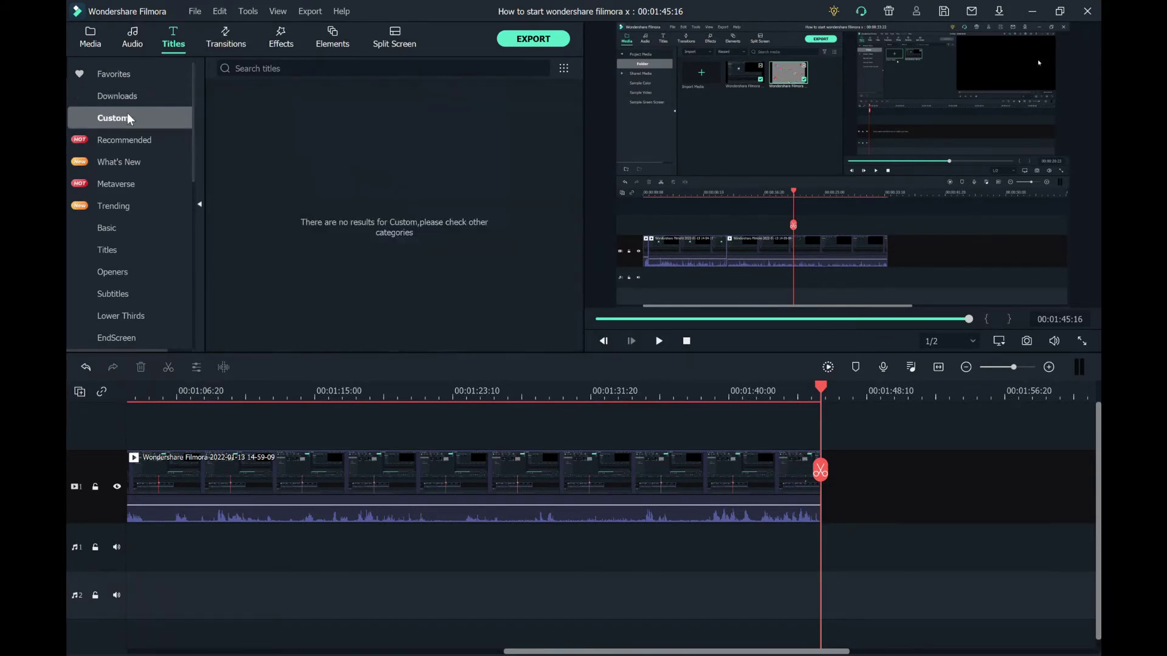
{"action": "left_click", "coordinate": [149, 141]}
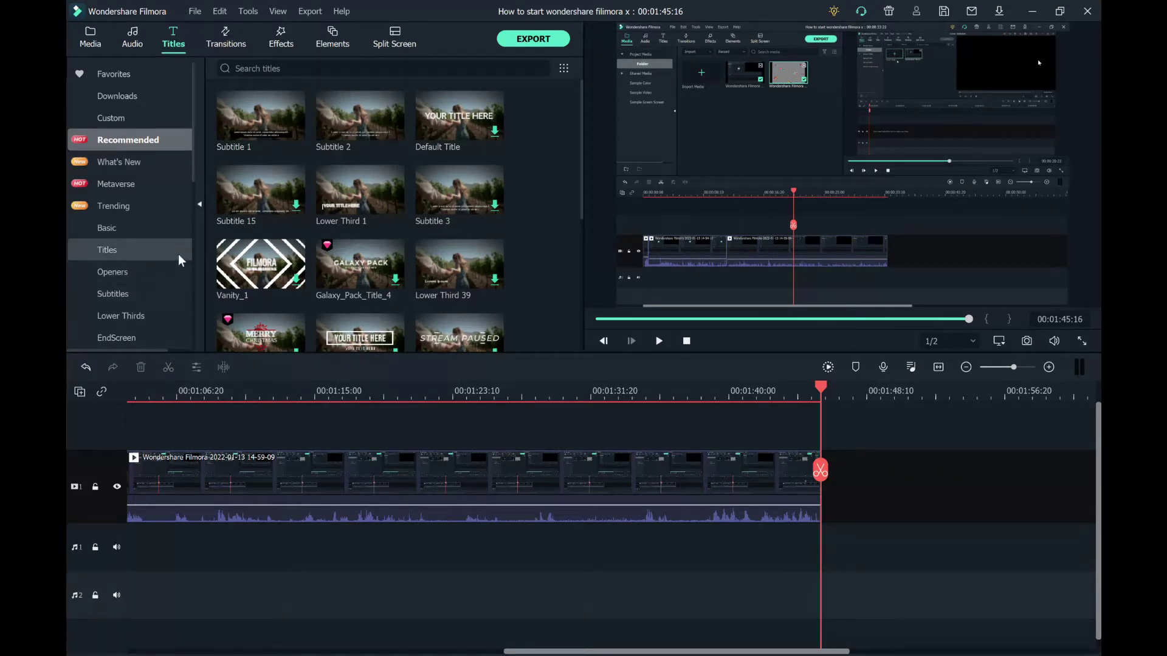
{"action": "left_click", "coordinate": [226, 37]}
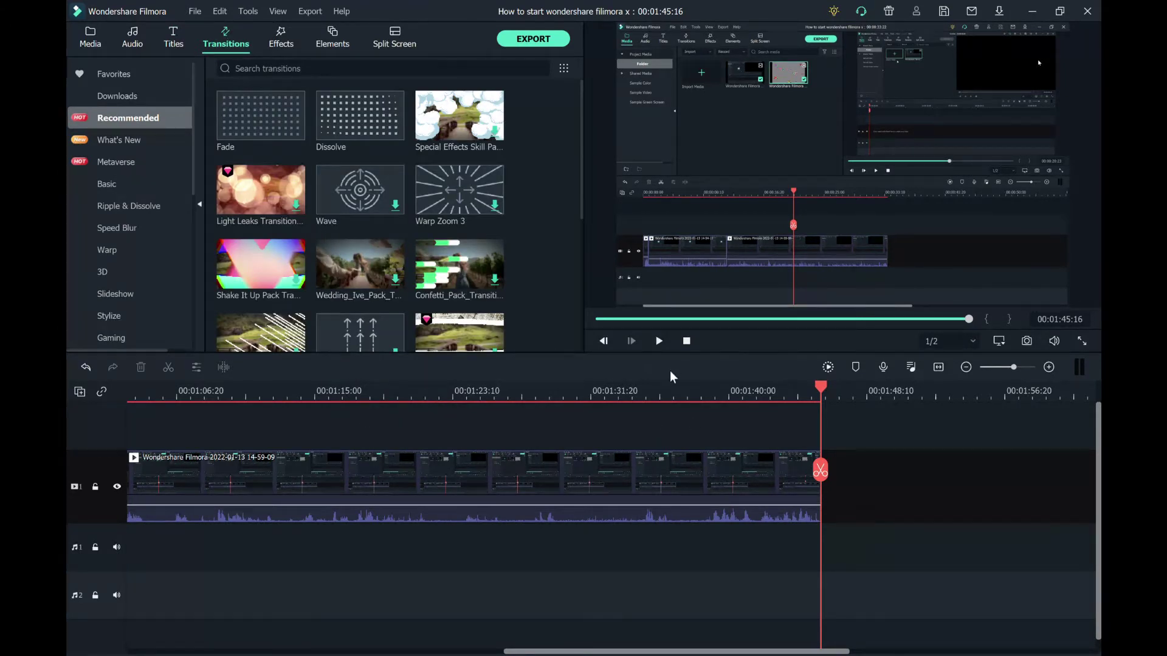
Return the playhead to the start and insert the Lightning_gamez intro from the shared media between the 14-54-11 and 14-59-09 clips
{"action": "left_click_drag", "start_coordinate": [821, 470], "coordinate": [75, 484]}
{"action": "left_click_drag", "start_coordinate": [394, 476], "coordinate": [458, 482]}
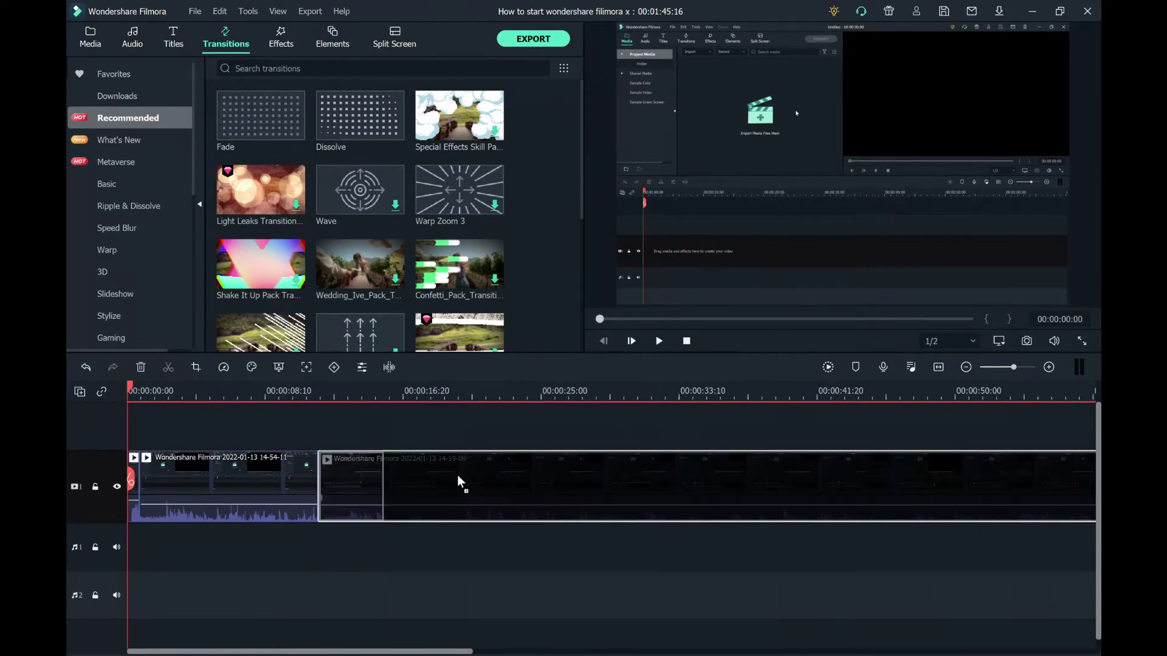
{"action": "left_click", "coordinate": [92, 38]}
{"action": "left_click", "coordinate": [125, 118]}
{"action": "left_click_drag", "start_coordinate": [419, 136], "coordinate": [327, 508]}
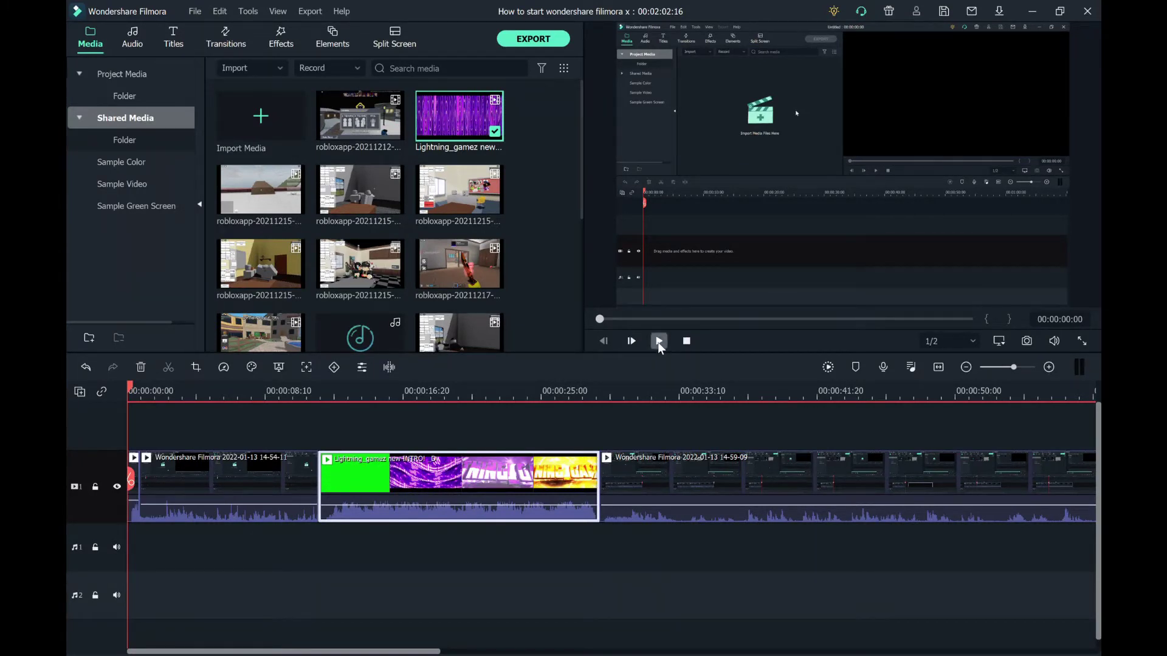
Preview the timeline from the start into the intro, and play the cut from the intro's end into the following clip
{"action": "left_click", "coordinate": [660, 341]}
{"action": "left_click", "coordinate": [659, 341]}
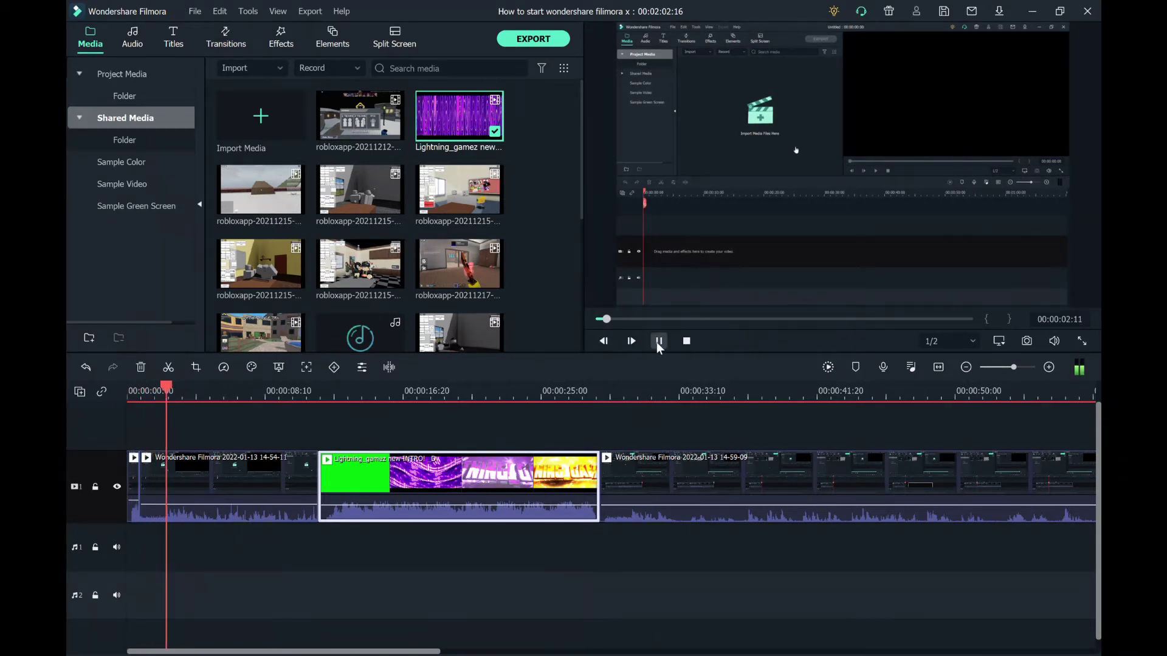
{"action": "left_click", "coordinate": [659, 341]}
{"action": "left_click", "coordinate": [659, 340]}
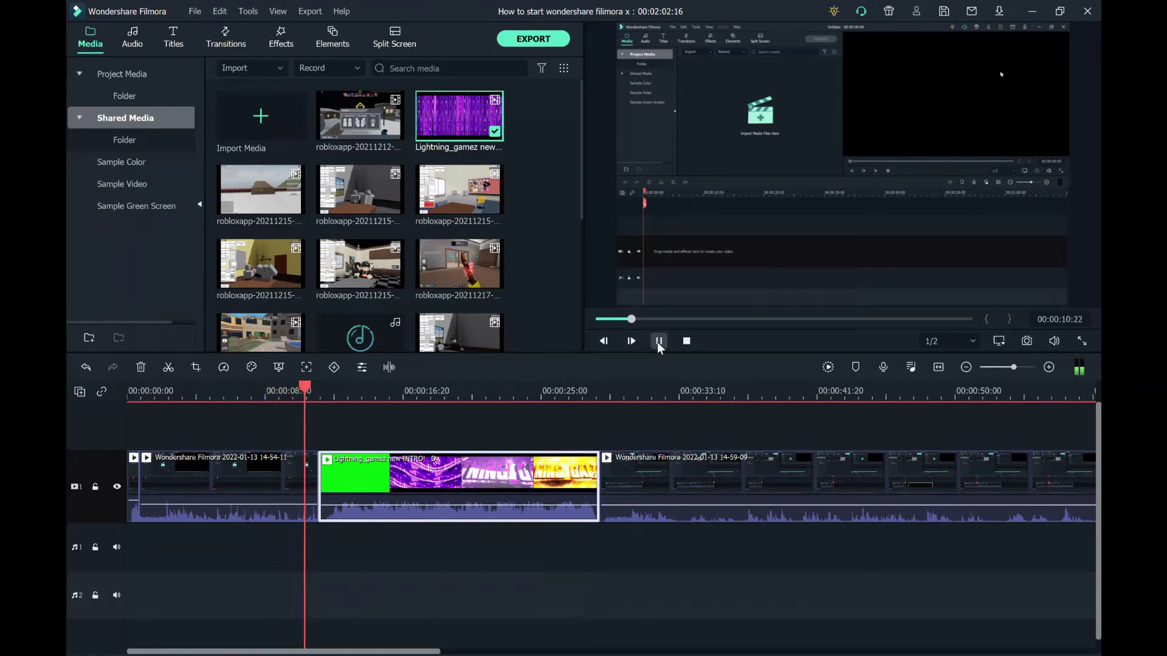
{"action": "left_click", "coordinate": [657, 341]}
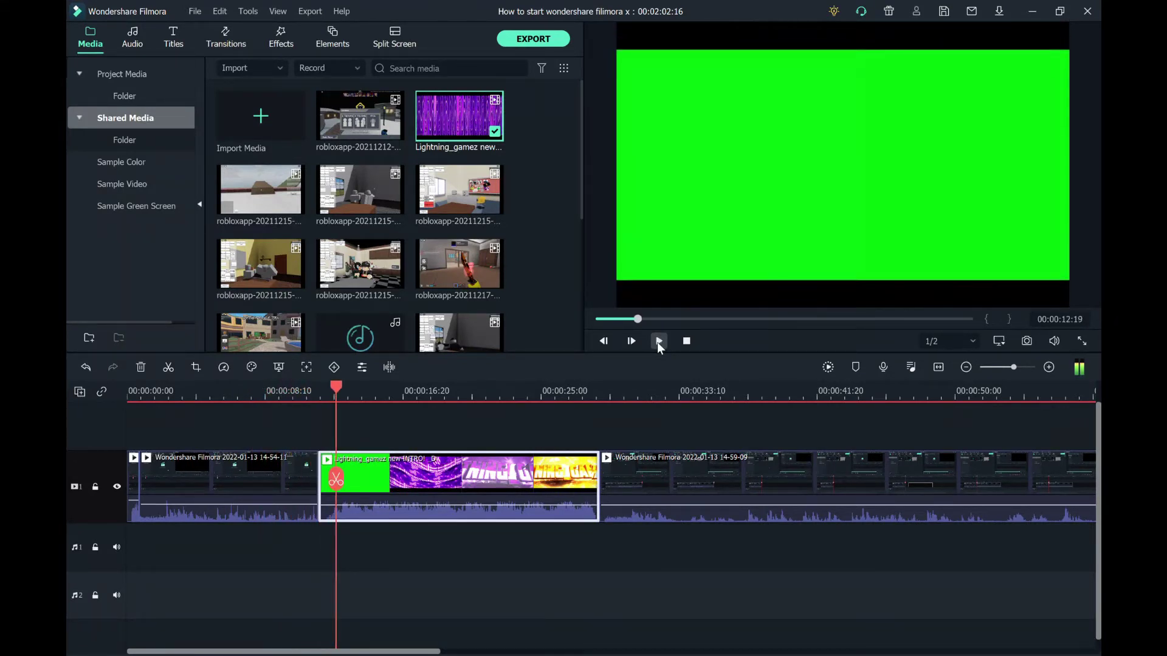
{"action": "left_click_drag", "start_coordinate": [643, 392], "coordinate": [573, 392]}
{"action": "left_click", "coordinate": [660, 342]}
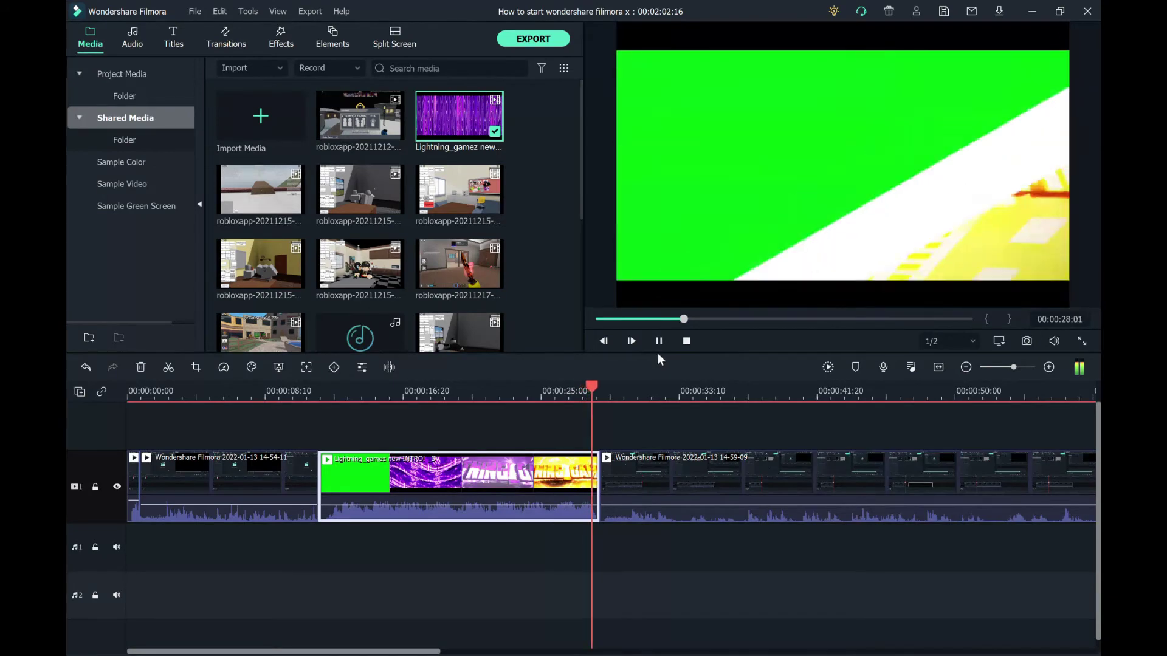
{"action": "left_click", "coordinate": [659, 340]}
Apply the Dissolve transition at both cuts around the Lightning_gamez intro, before it and after it
{"action": "left_click", "coordinate": [227, 39]}
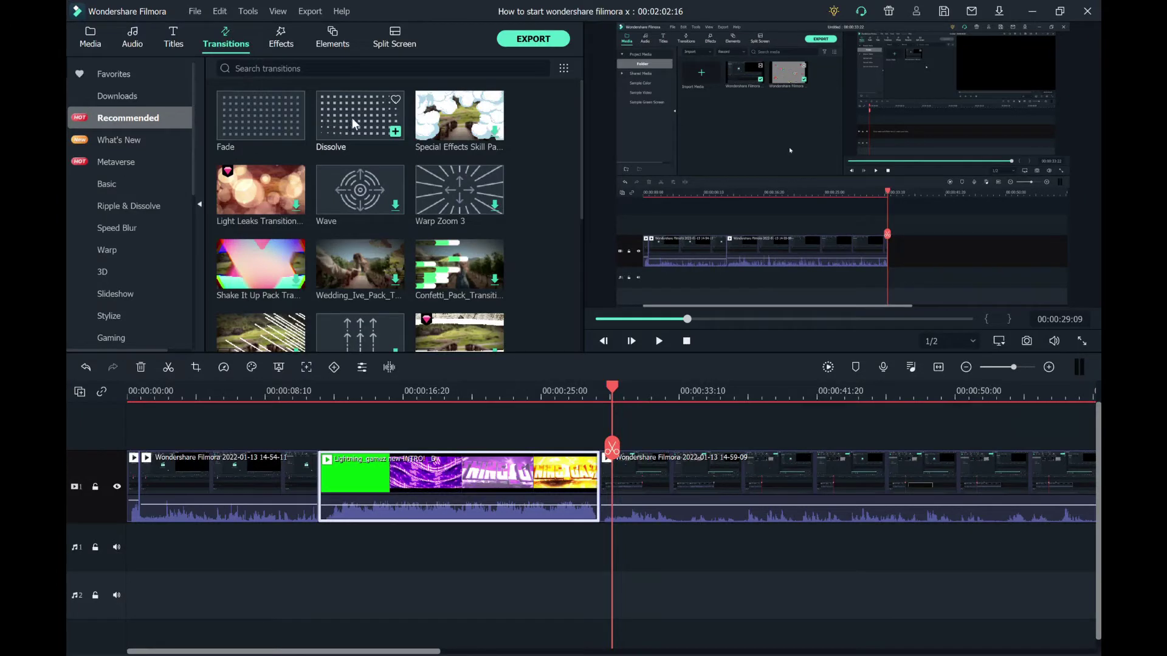
{"action": "left_click", "coordinate": [353, 125]}
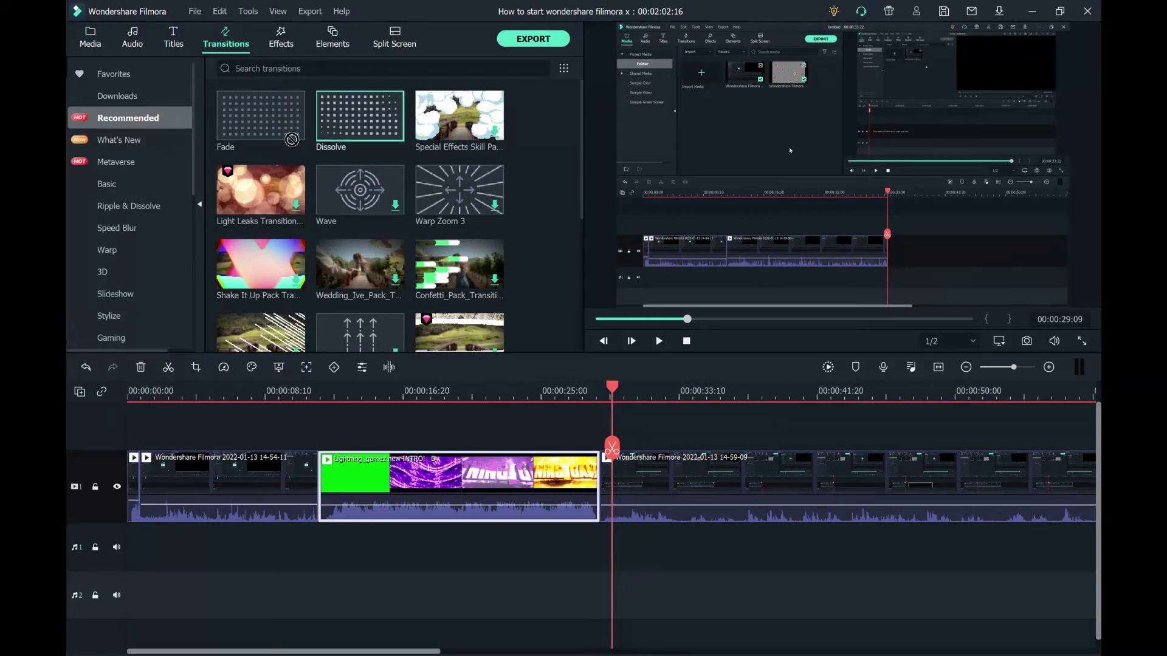
{"action": "left_click", "coordinate": [323, 414]}
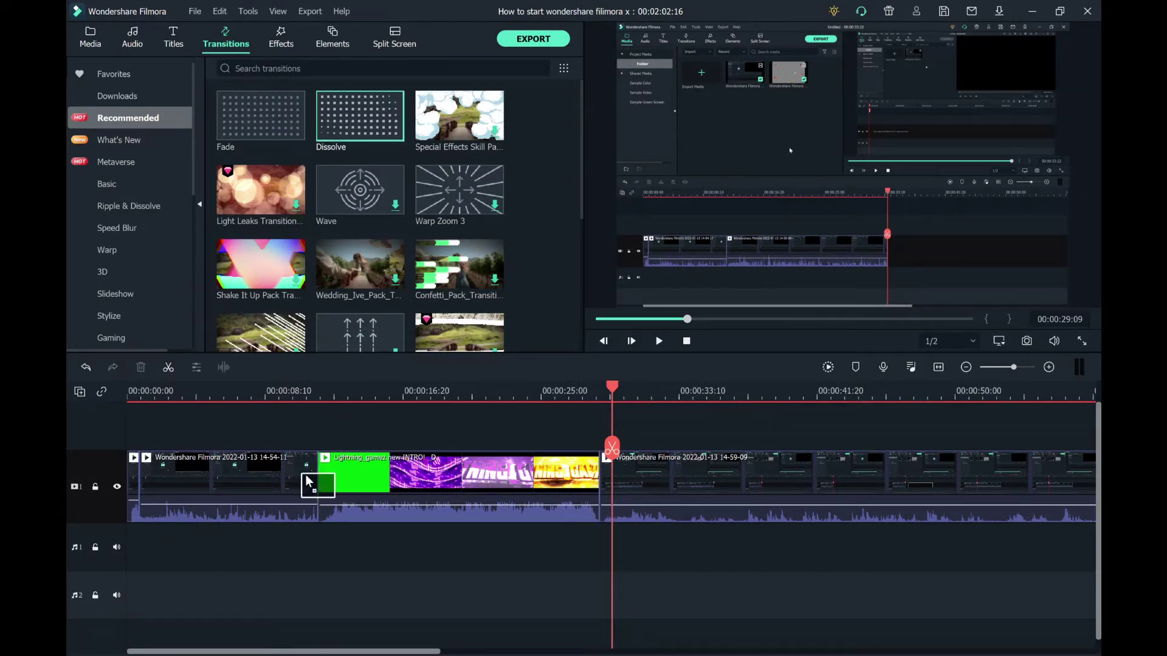
{"action": "left_click_drag", "start_coordinate": [316, 476], "coordinate": [318, 480]}
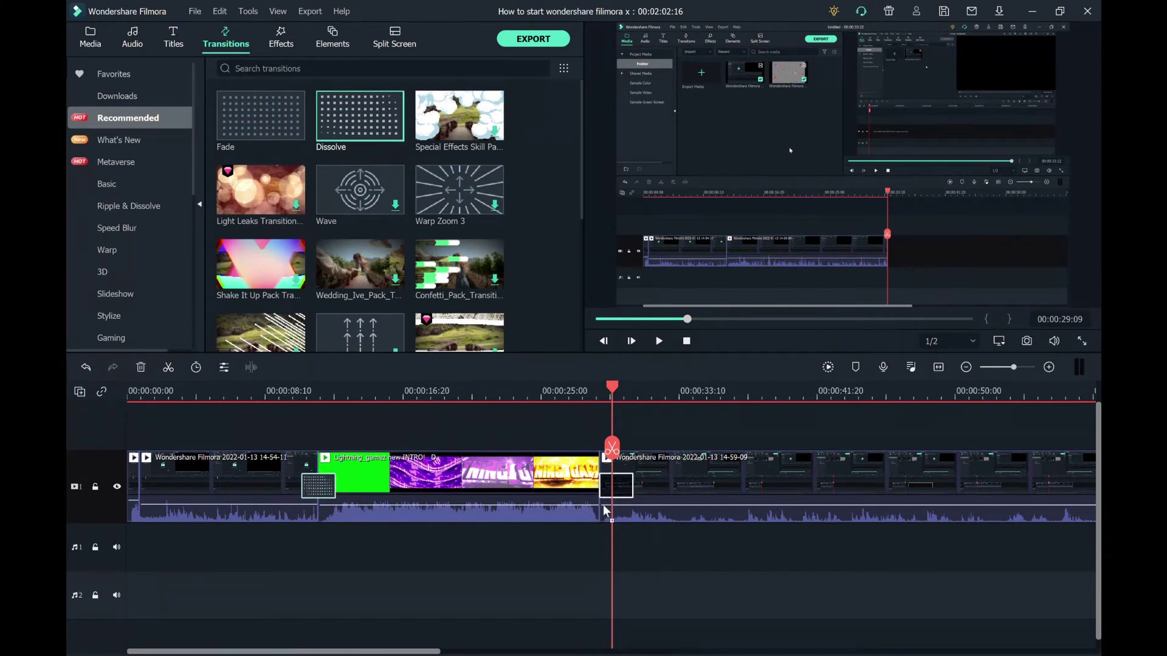
{"action": "left_click_drag", "start_coordinate": [605, 510], "coordinate": [604, 506]}
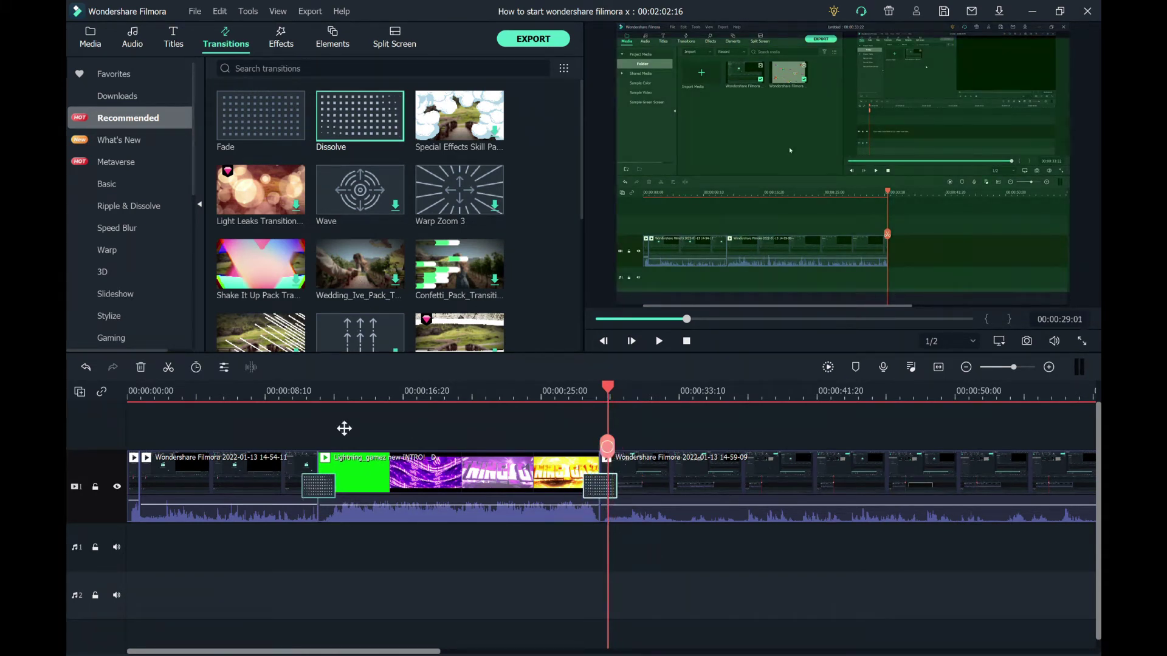
Play the Dissolve transitions at the start and end of the Lightning_gamez intro
{"action": "left_click_drag", "start_coordinate": [319, 450], "coordinate": [279, 469]}
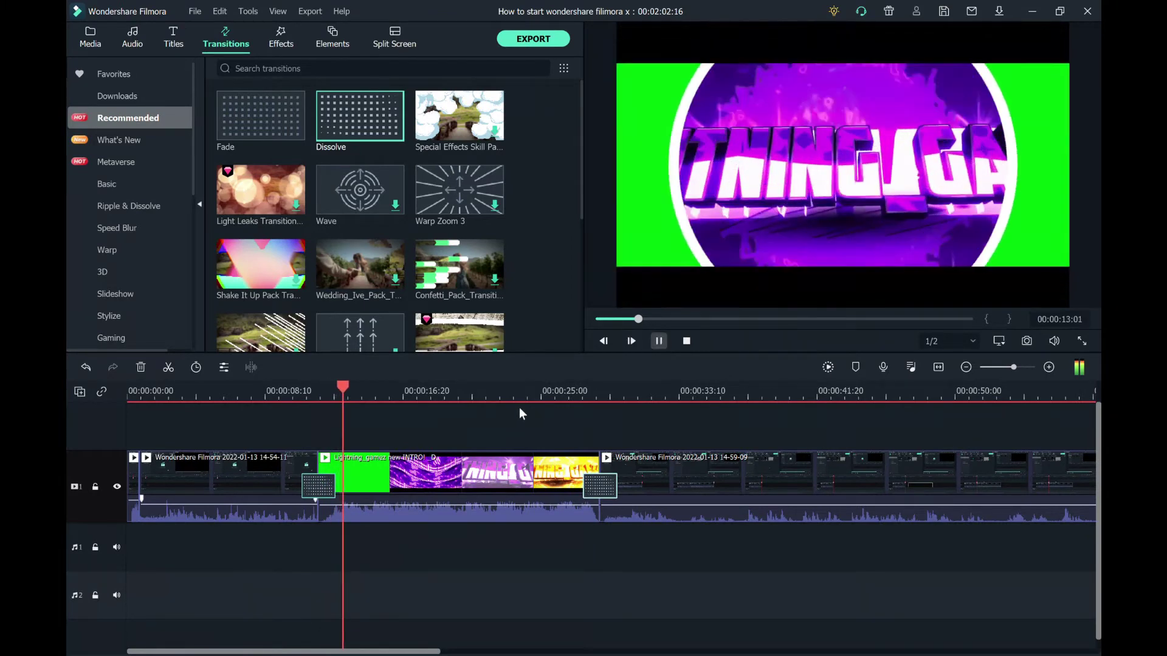
{"action": "left_click_drag", "start_coordinate": [594, 485], "coordinate": [578, 473]}
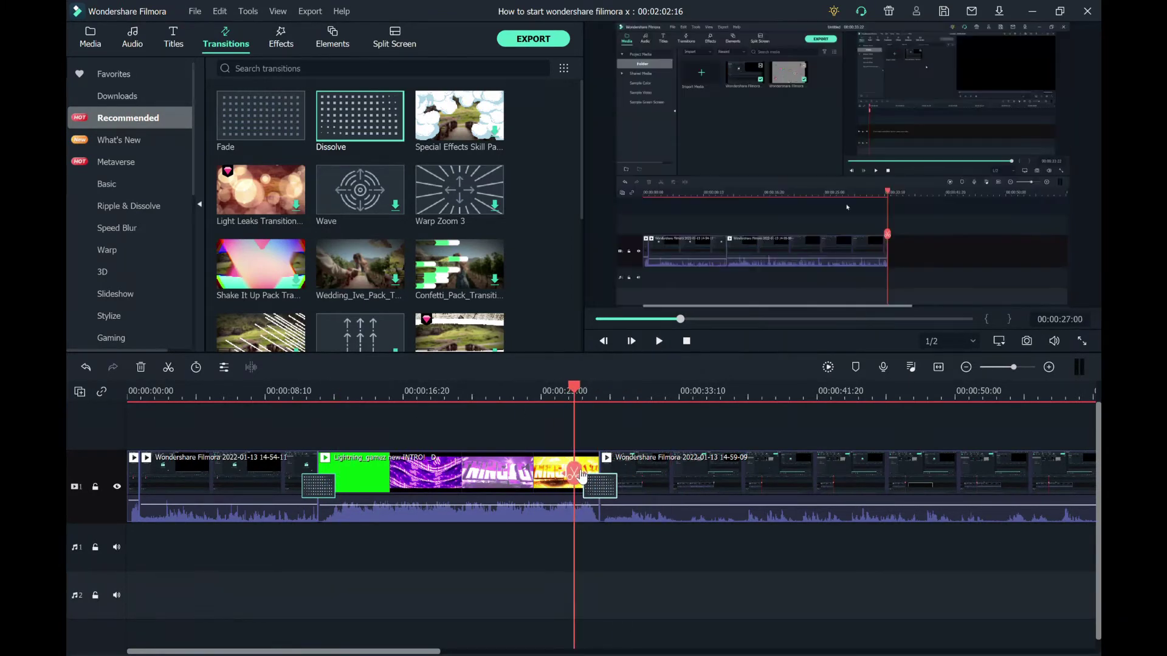
{"action": "left_click", "coordinate": [659, 340]}
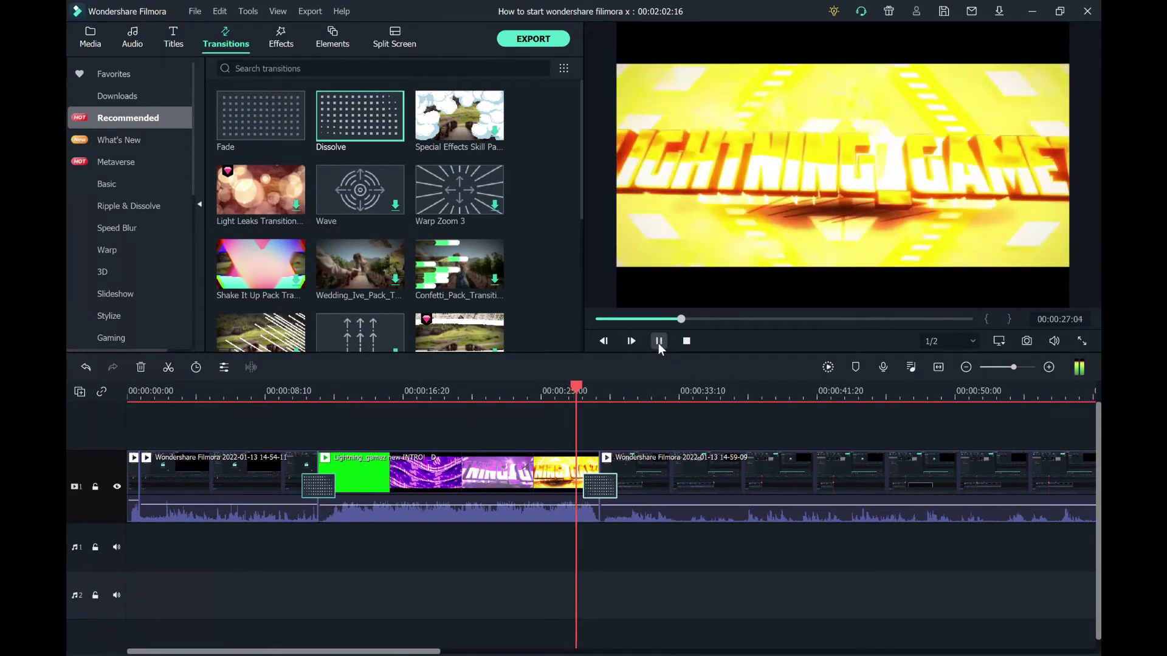
{"action": "left_click", "coordinate": [659, 342]}
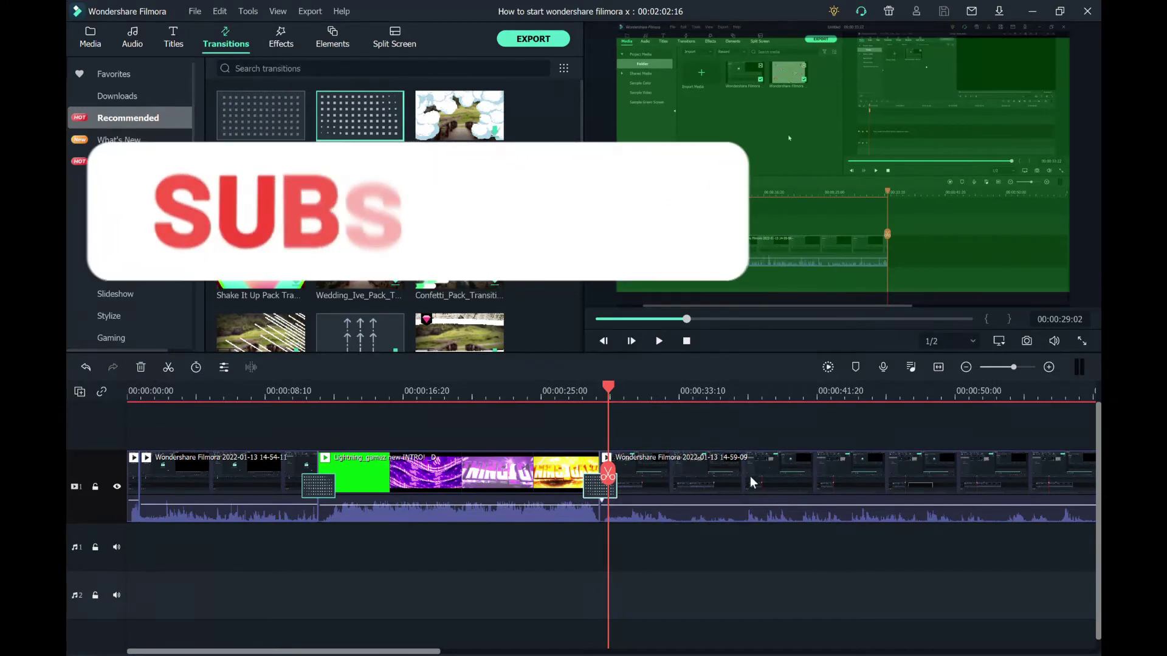
Add the Chromatic Aberration effect above the 14-59-09 clip at about 00:00:33:17
{"action": "left_click_drag", "start_coordinate": [608, 468], "coordinate": [683, 468]}
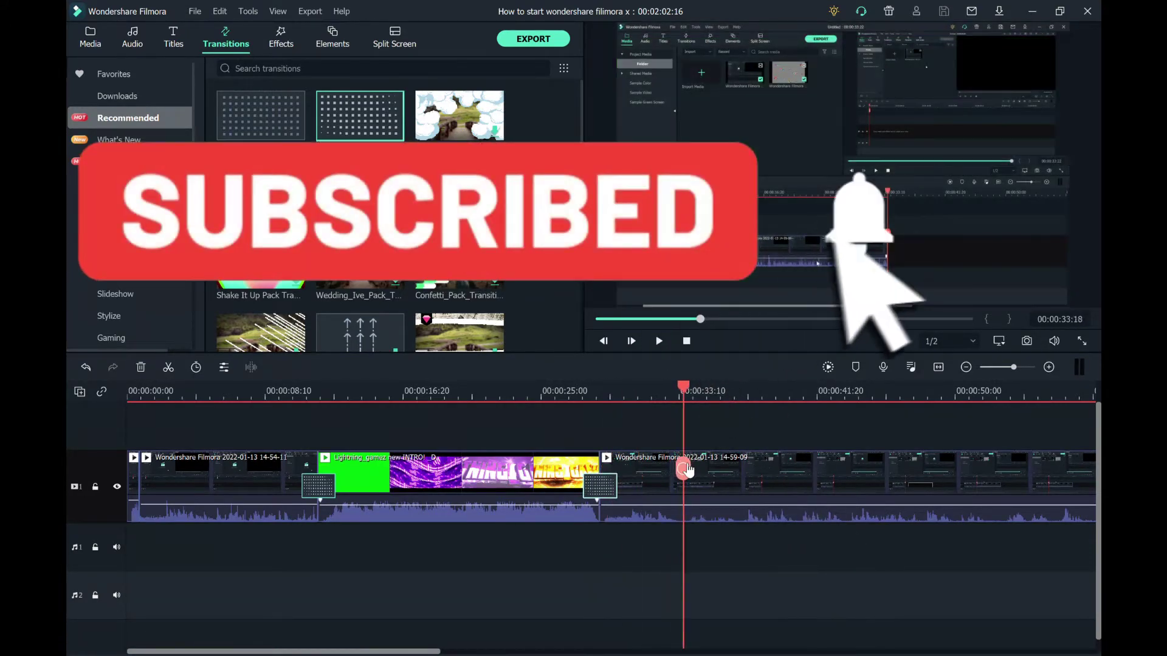
{"action": "left_click", "coordinate": [287, 35]}
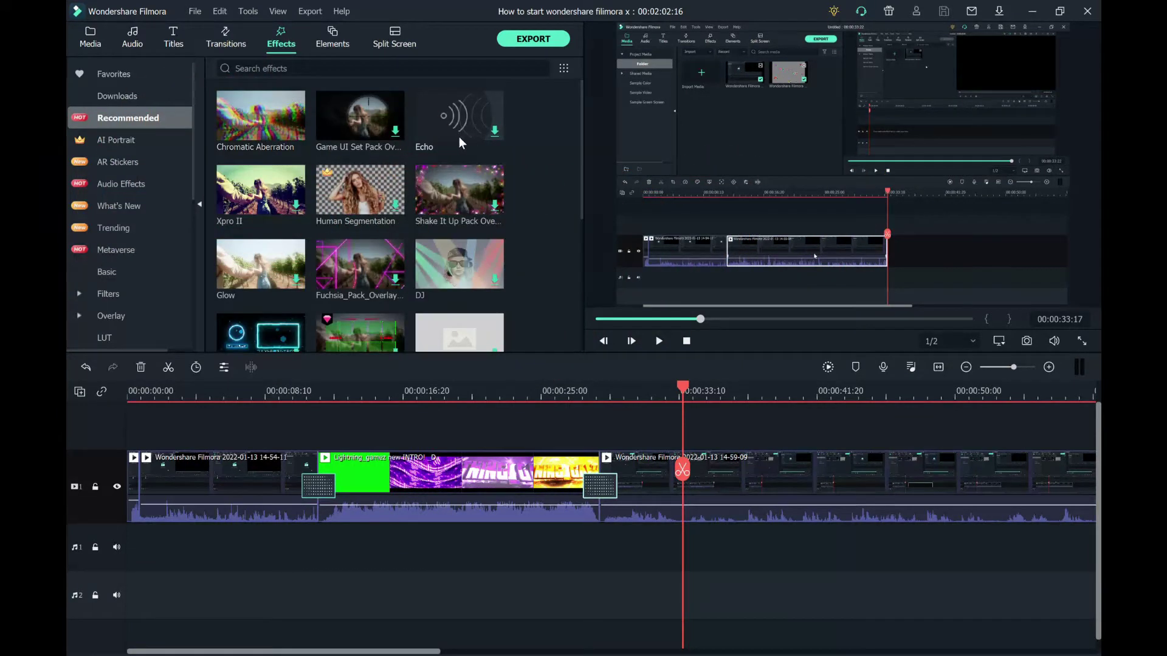
{"action": "left_click_drag", "start_coordinate": [260, 115], "coordinate": [715, 428]}
Play the section with the Chromatic Aberration effect from just before it, and delete the effect from the timeline
{"action": "left_click_drag", "start_coordinate": [684, 471], "coordinate": [660, 468]}
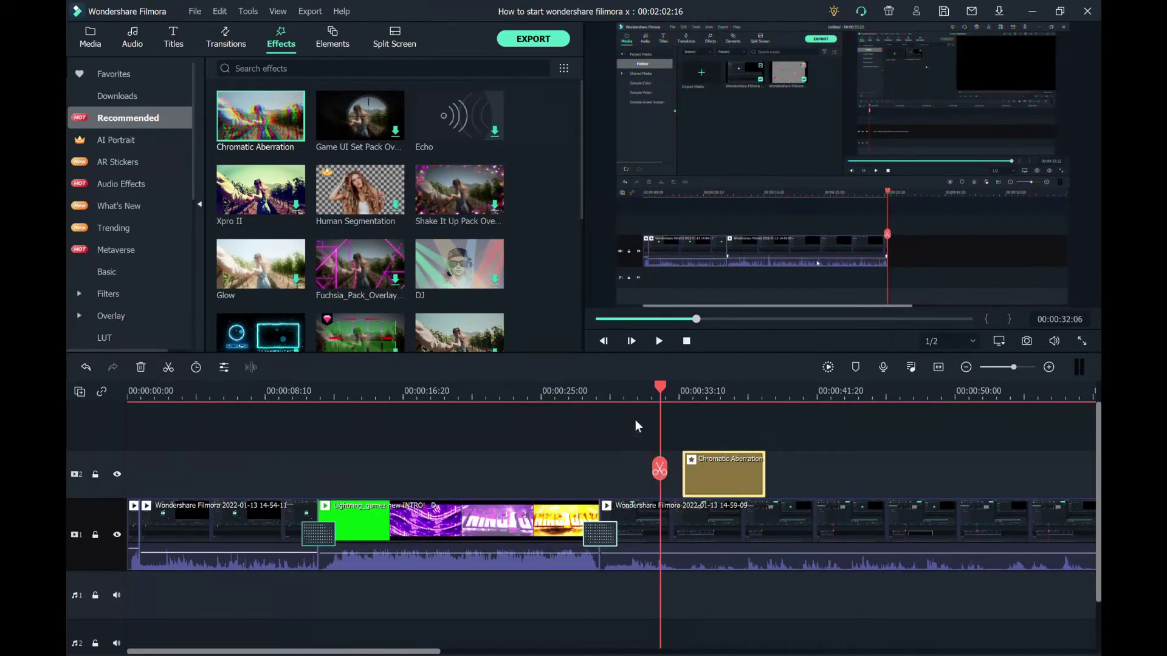
{"action": "left_click", "coordinate": [651, 341]}
{"action": "left_click", "coordinate": [659, 342]}
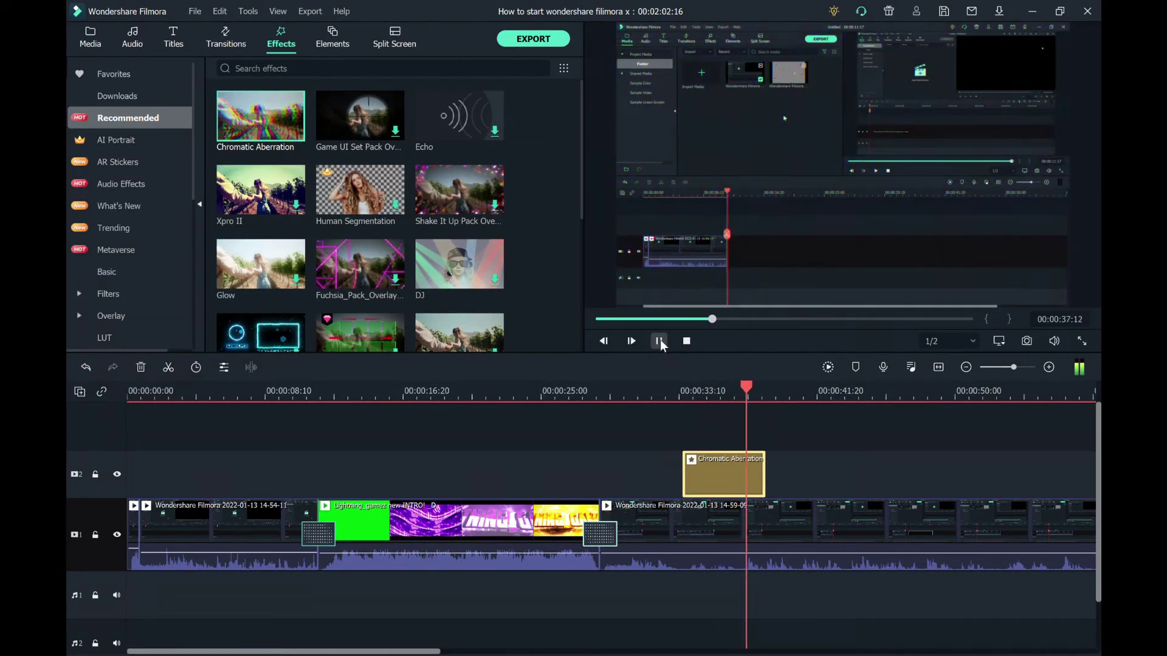
{"action": "key", "text": "space"}
{"action": "left_click", "coordinate": [142, 367]}
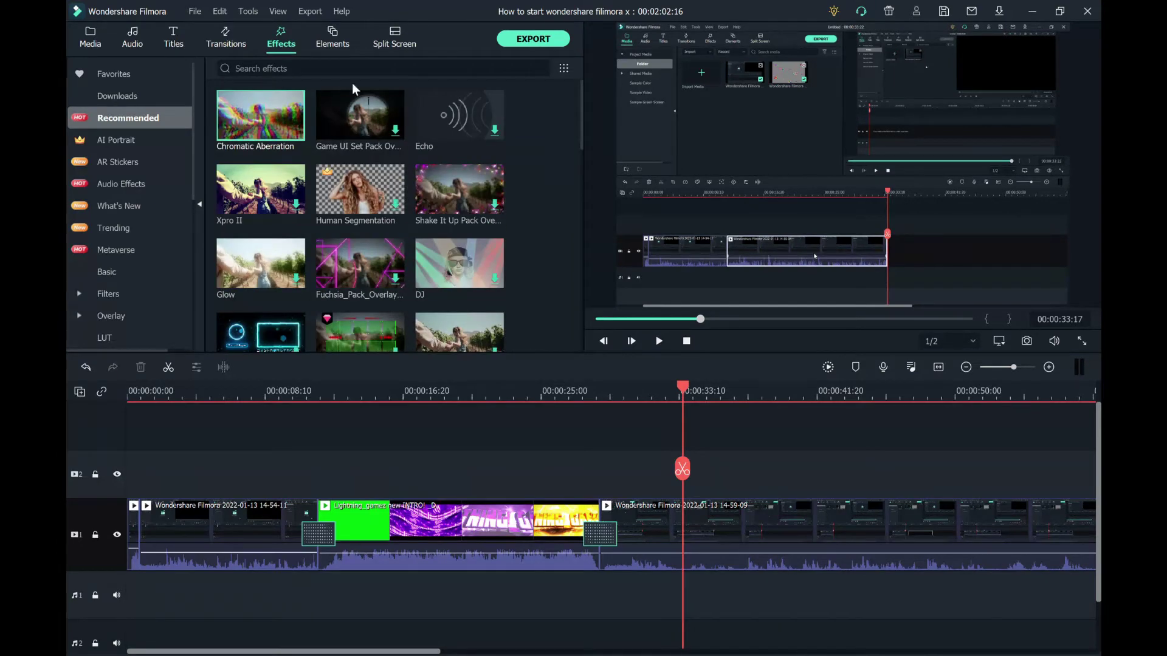
Add the curved-arrow Doodle_Pack element above the 14-59-09 clip at 00:00:33:17, open its settings and play it to 00:00:34:12
{"action": "left_click", "coordinate": [330, 37]}
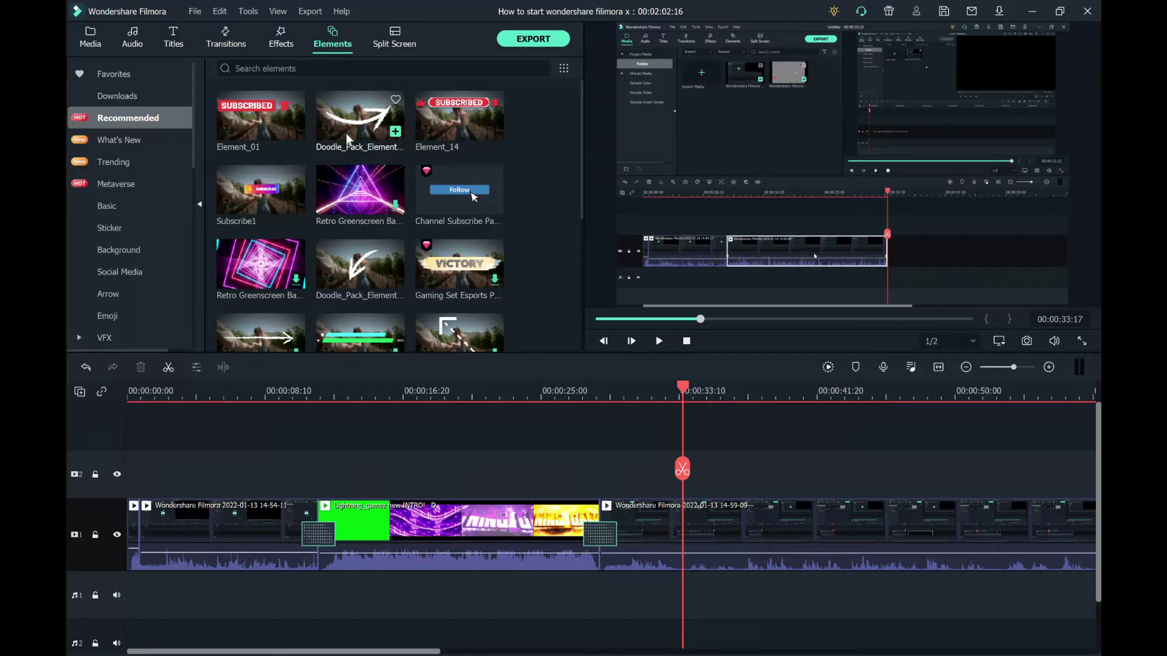
{"action": "left_click", "coordinate": [353, 125]}
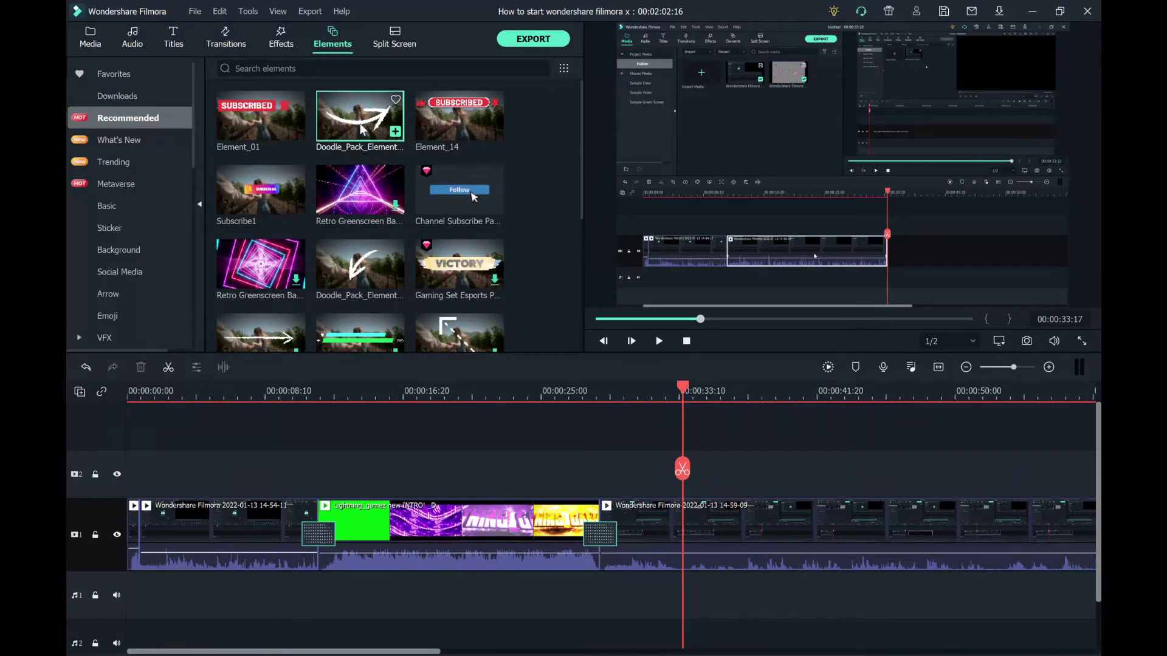
{"action": "left_click_drag", "start_coordinate": [705, 432], "coordinate": [705, 495]}
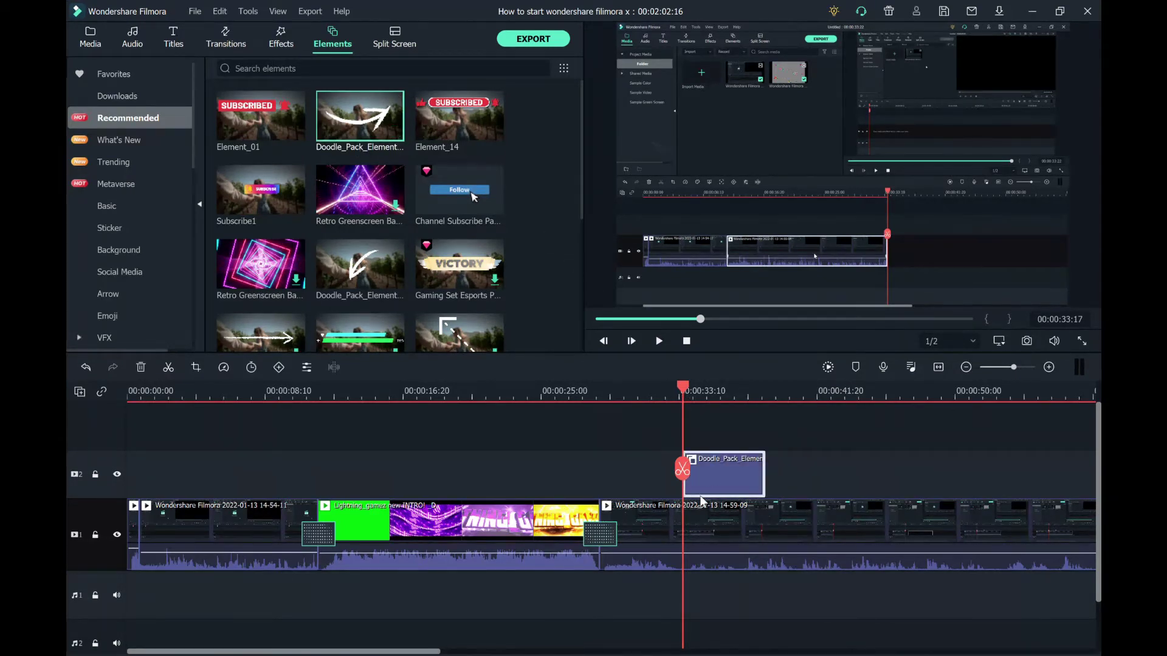
{"action": "double_click", "coordinate": [724, 477]}
{"action": "left_click", "coordinate": [659, 341]}
{"action": "left_click", "coordinate": [658, 341]}
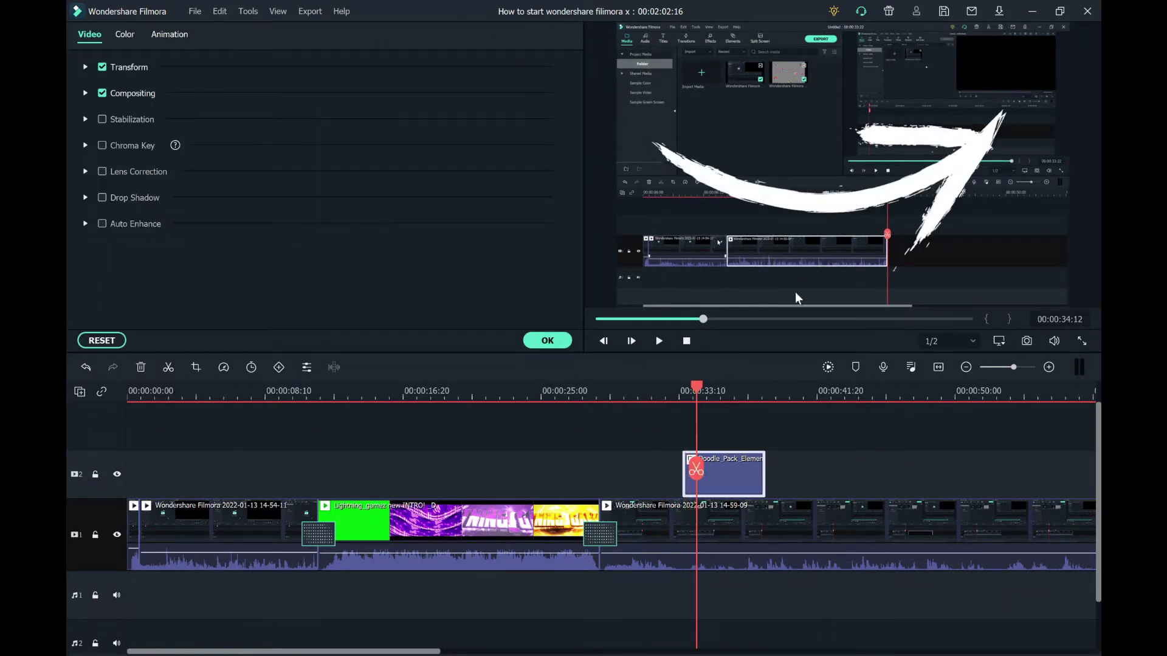
Shrink, rotate and reposition the doodle arrow in the preview so it points up at the playback controls in the footage
{"action": "left_click_drag", "start_coordinate": [936, 170], "coordinate": [866, 231]}
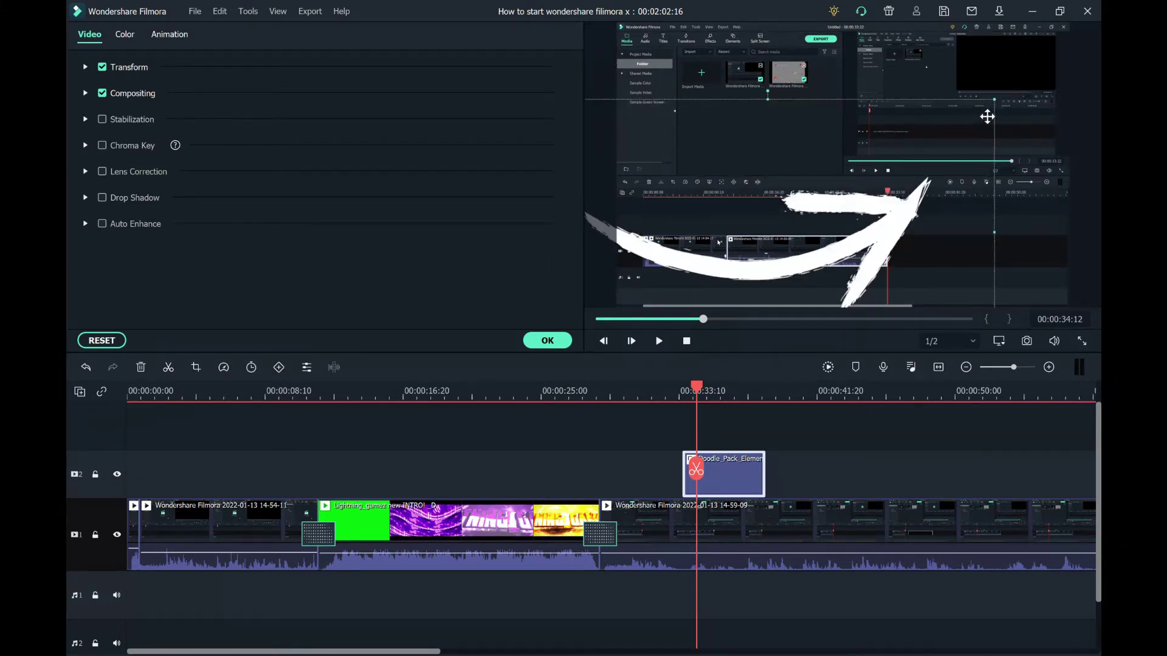
{"action": "left_click_drag", "start_coordinate": [790, 169], "coordinate": [789, 254]}
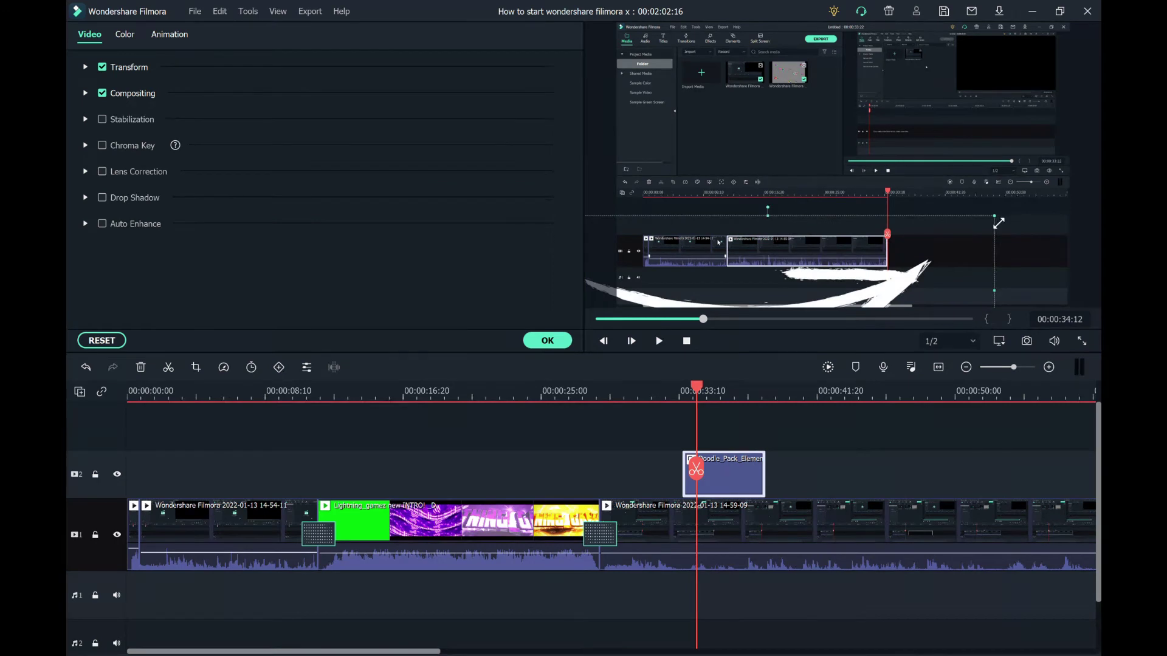
{"action": "mouse_move", "coordinate": [825, 298]}
{"action": "left_mouse_down"}
{"action": "mouse_move", "coordinate": [737, 281]}
{"action": "mouse_move", "coordinate": [711, 300]}
{"action": "left_mouse_up"}
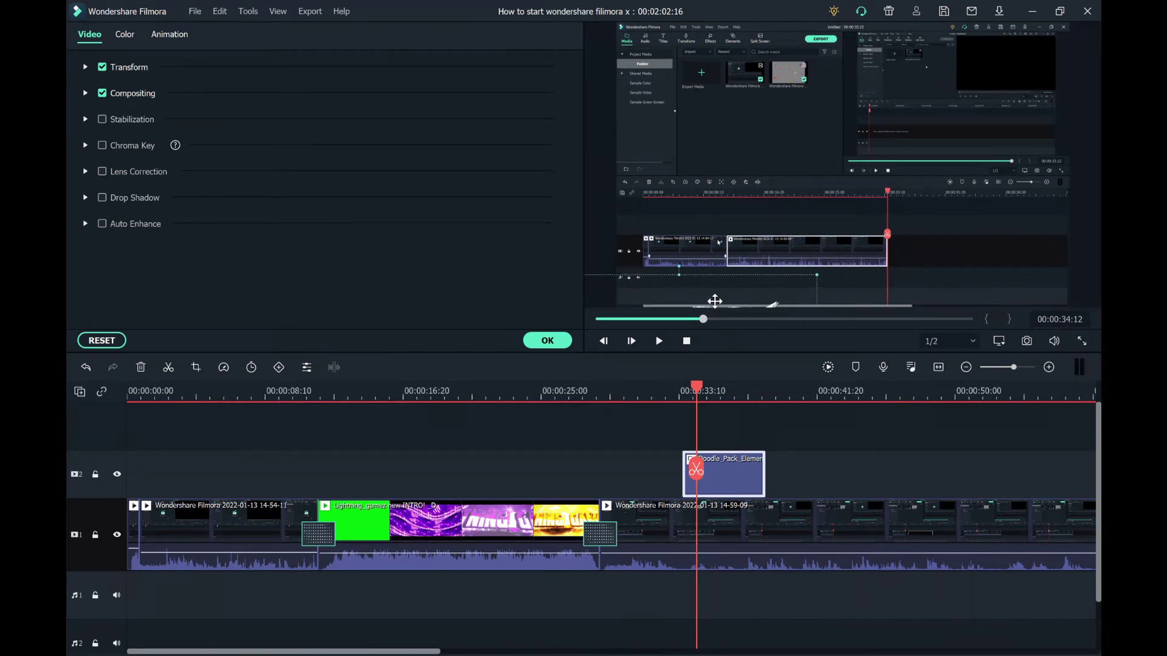
{"action": "mouse_move", "coordinate": [807, 85]}
{"action": "left_mouse_down"}
{"action": "mouse_move", "coordinate": [859, 109]}
{"action": "mouse_move", "coordinate": [851, 146]}
{"action": "mouse_move", "coordinate": [820, 102]}
{"action": "mouse_move", "coordinate": [743, 193]}
{"action": "mouse_move", "coordinate": [756, 209]}
{"action": "mouse_move", "coordinate": [741, 196]}
{"action": "left_mouse_up"}
{"action": "left_click_drag", "start_coordinate": [941, 232], "coordinate": [905, 216]}
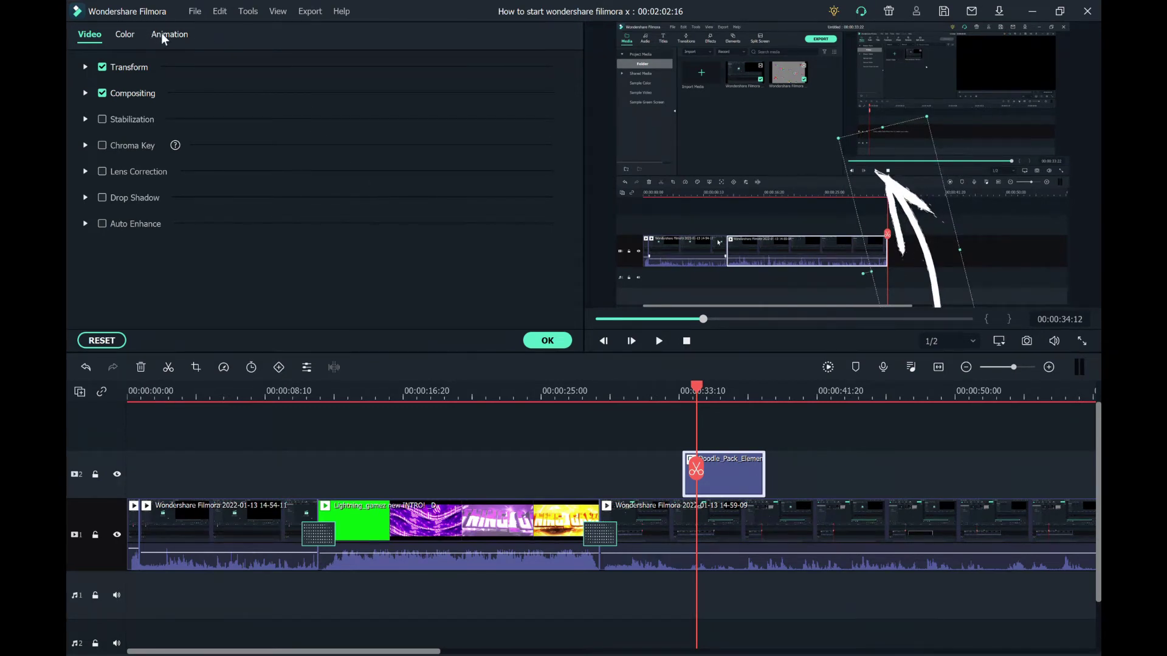
Tint the doodle arrow pale yellow by sampling a white balance color, giving temperature 66.44 and tint 6.25, and accept the settings
{"action": "left_click", "coordinate": [129, 36]}
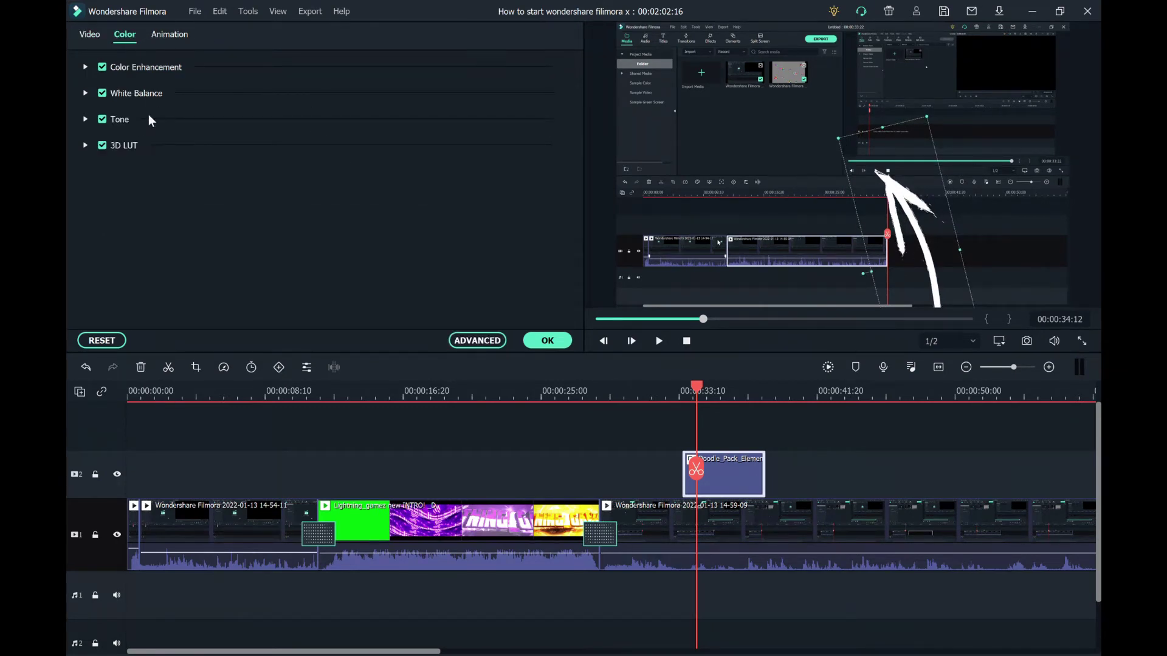
{"action": "left_click", "coordinate": [85, 94]}
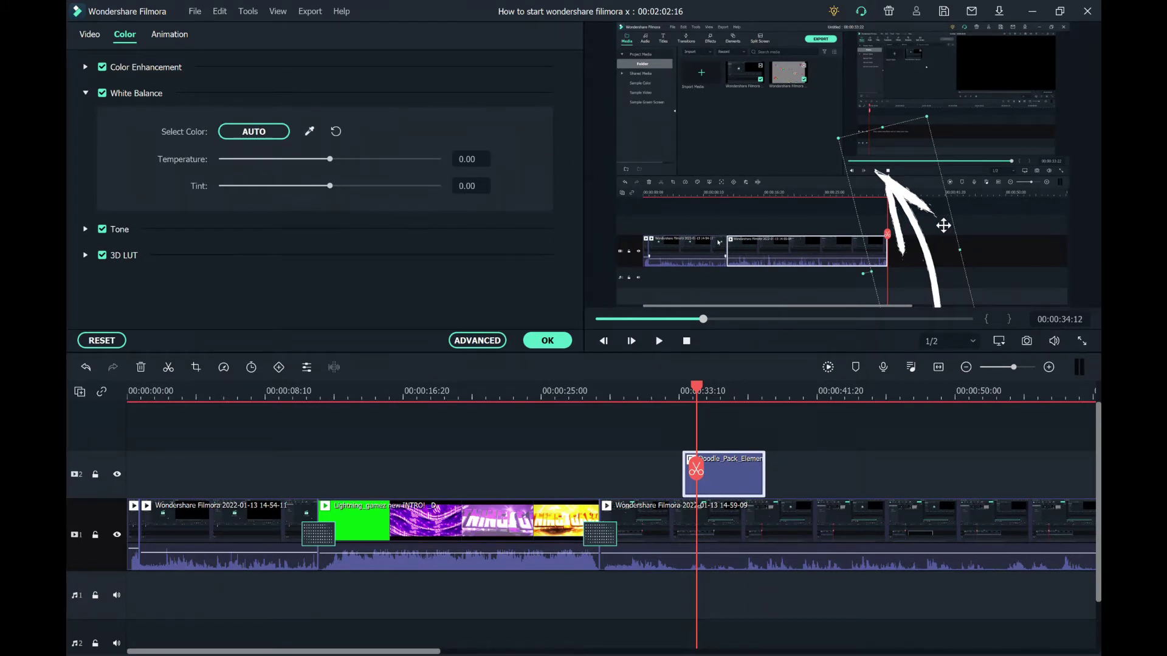
{"action": "left_click", "coordinate": [310, 131]}
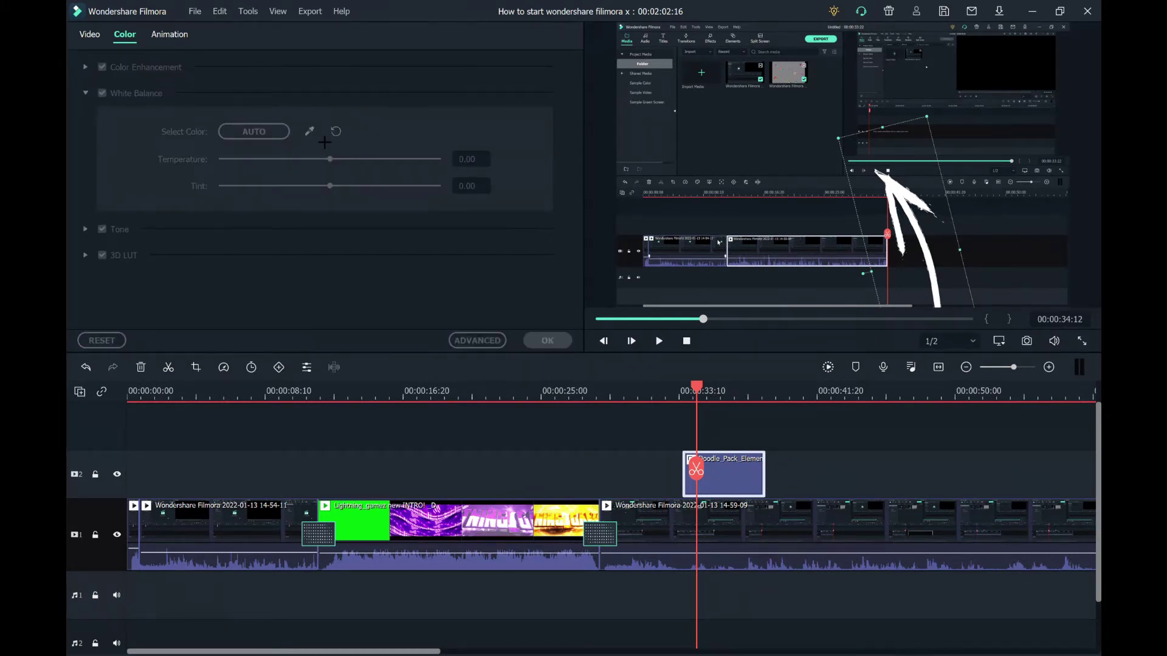
{"action": "left_click", "coordinate": [118, 184]}
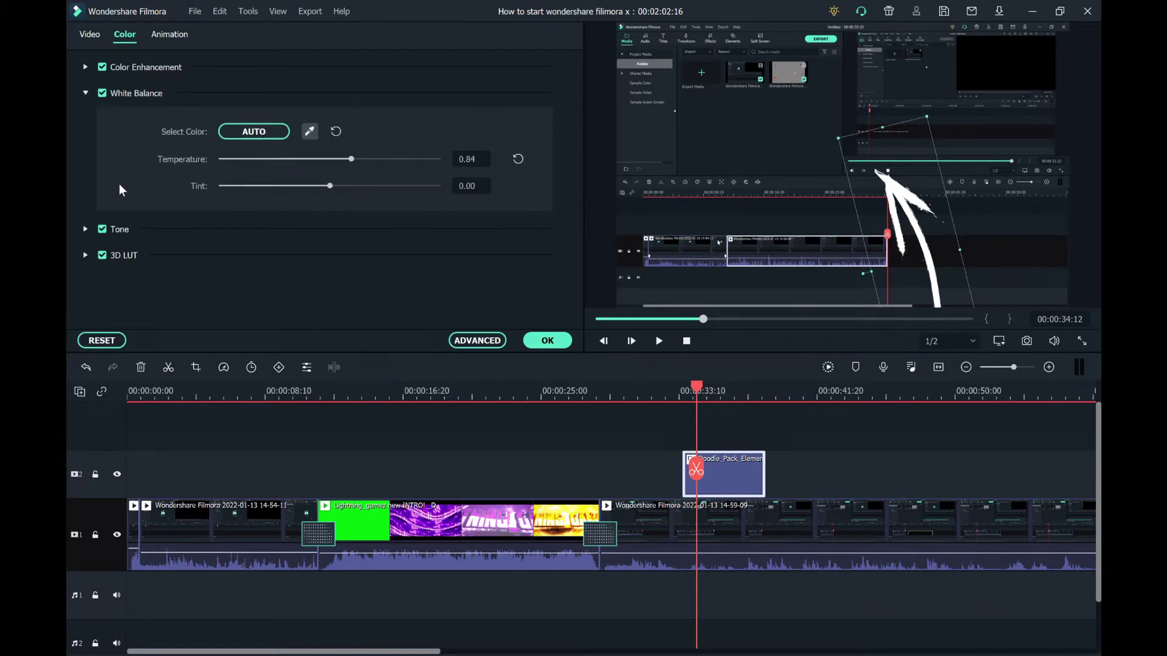
{"action": "left_click", "coordinate": [311, 134]}
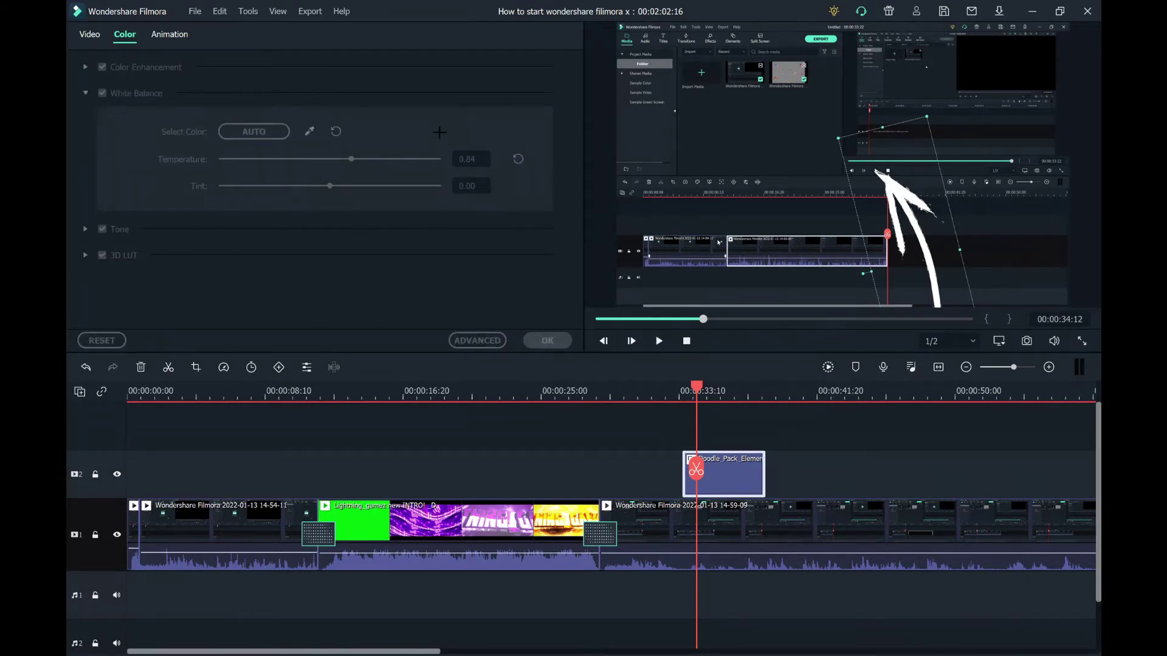
{"action": "left_click", "coordinate": [451, 111]}
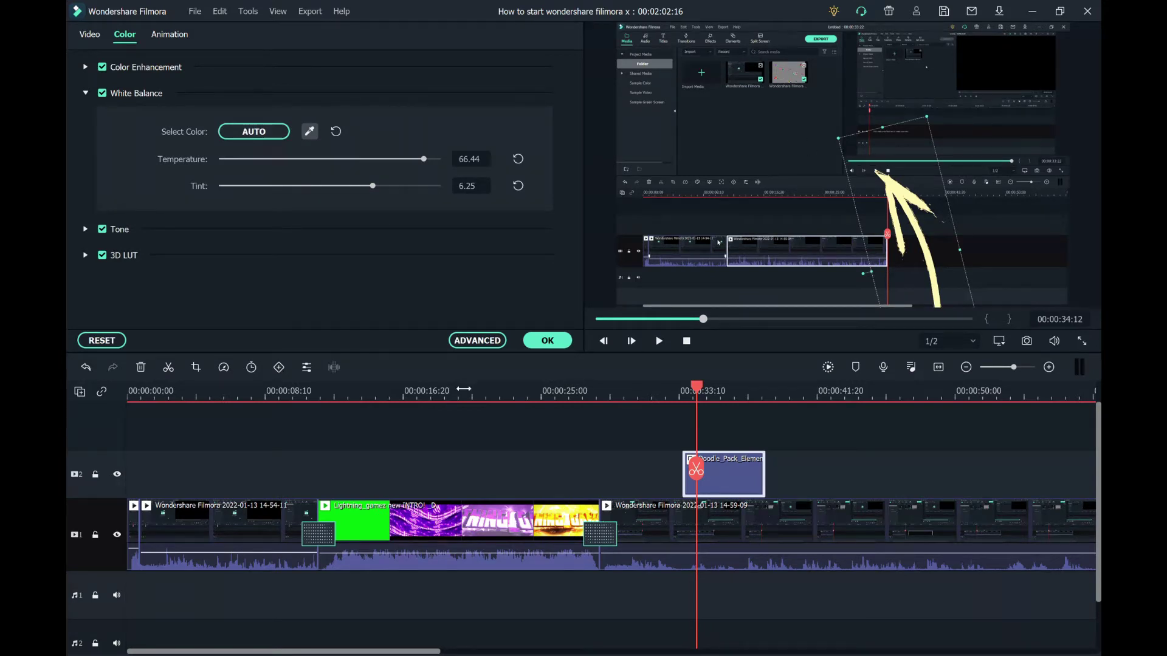
{"action": "left_click", "coordinate": [544, 347]}
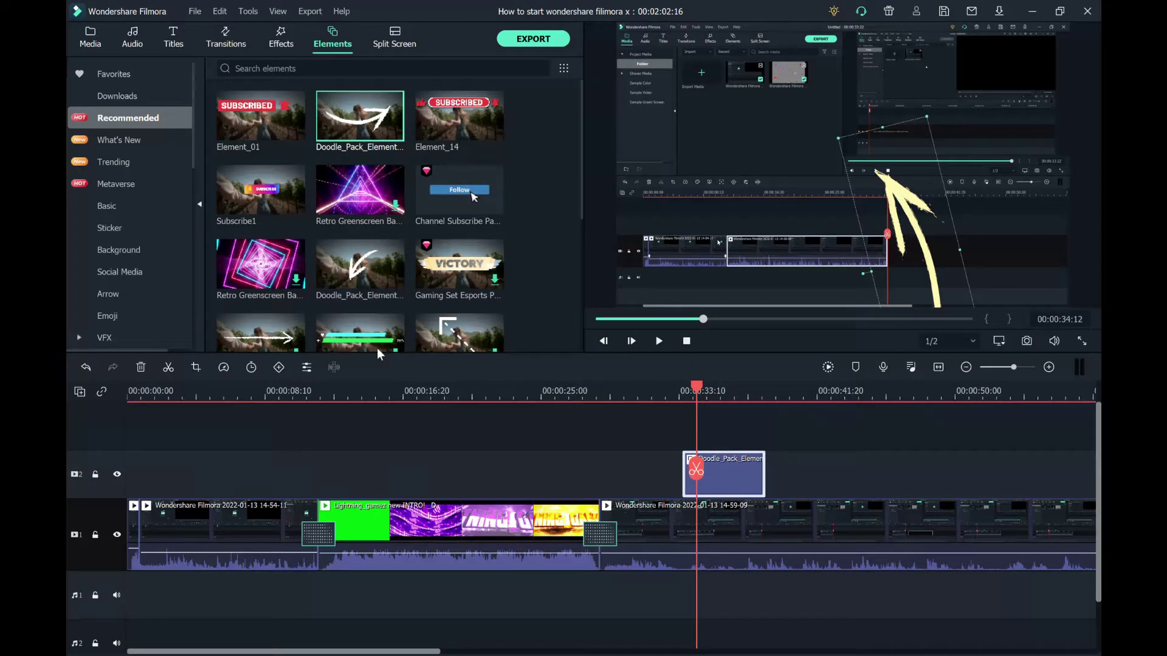
Replace the doodle arrow on the timeline with the Element_14 subscribe animation at 00:00:33:17 and preview it
{"action": "left_click", "coordinate": [140, 367]}
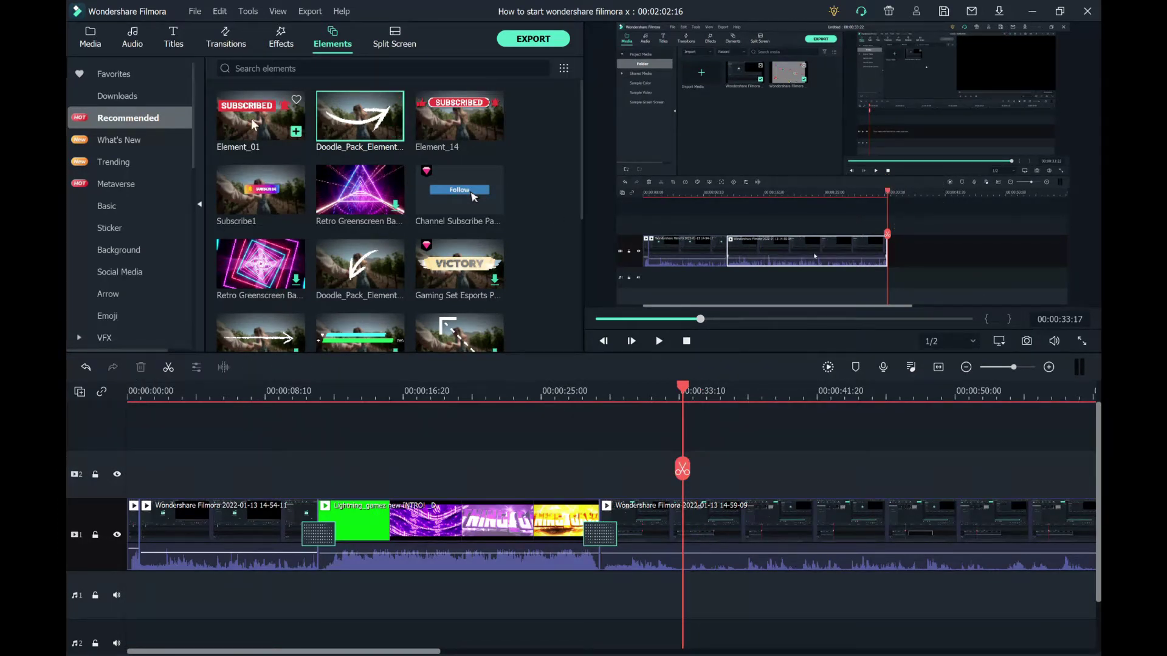
{"action": "left_click_drag", "start_coordinate": [459, 125], "coordinate": [686, 471]}
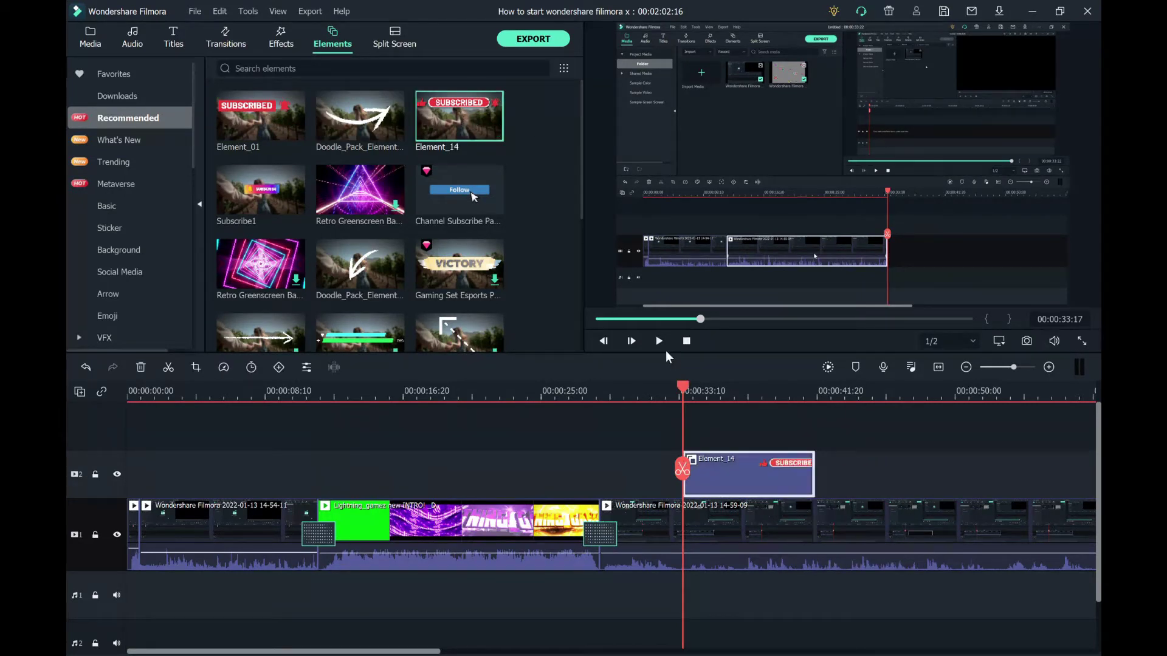
{"action": "left_click", "coordinate": [658, 341]}
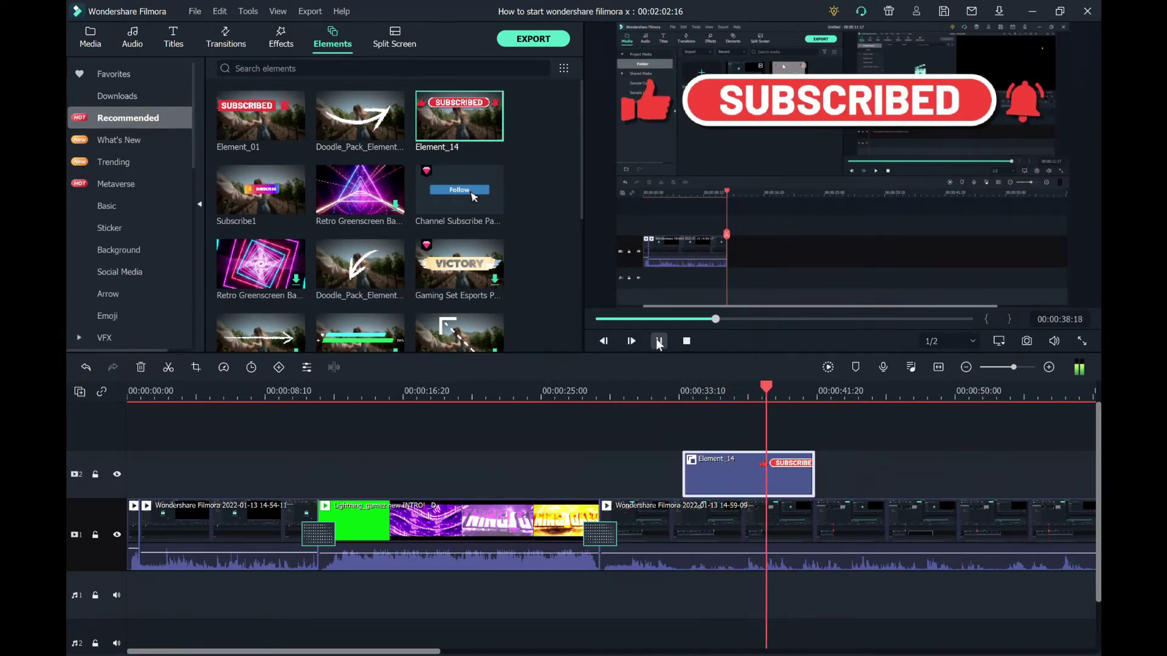
{"action": "left_click", "coordinate": [659, 341]}
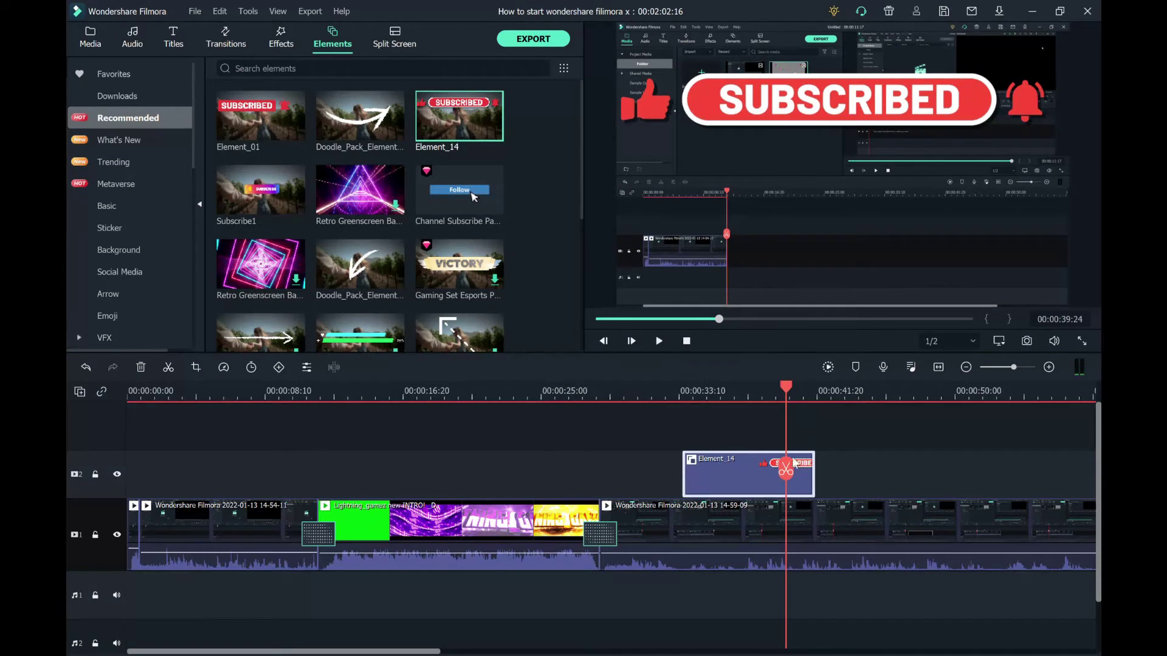
Place the Element_01 subscribe animation after Element_14 on the second video track, starting at 00:00:42:23
{"action": "left_click_drag", "start_coordinate": [795, 477], "coordinate": [844, 484]}
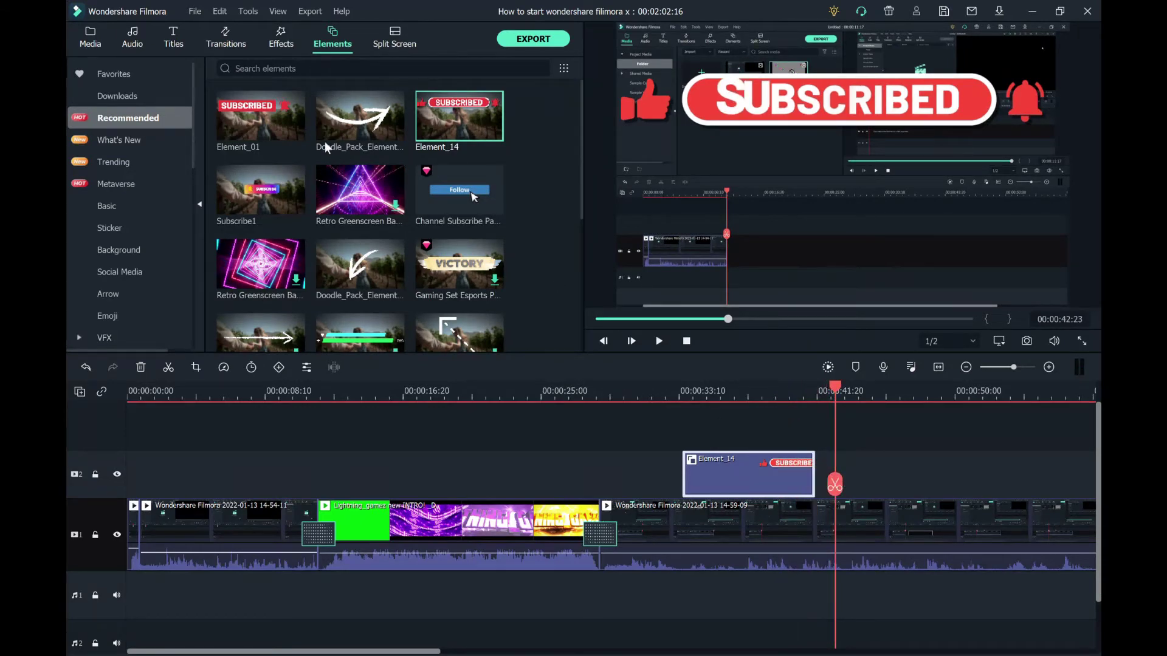
{"action": "left_click_drag", "start_coordinate": [278, 131], "coordinate": [841, 477]}
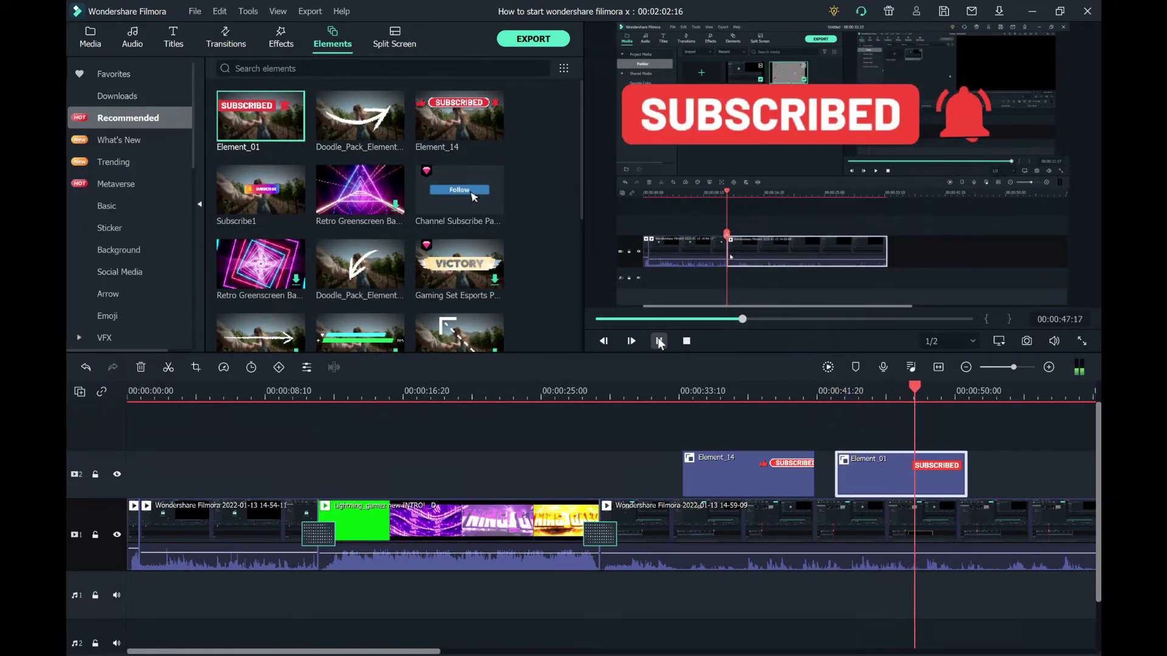
Move the playhead past Element_01 to 00:00:53:16 and search the elements library for "subscribe"
{"action": "left_click", "coordinate": [659, 342]}
{"action": "left_click_drag", "start_coordinate": [959, 491], "coordinate": [1025, 491]}
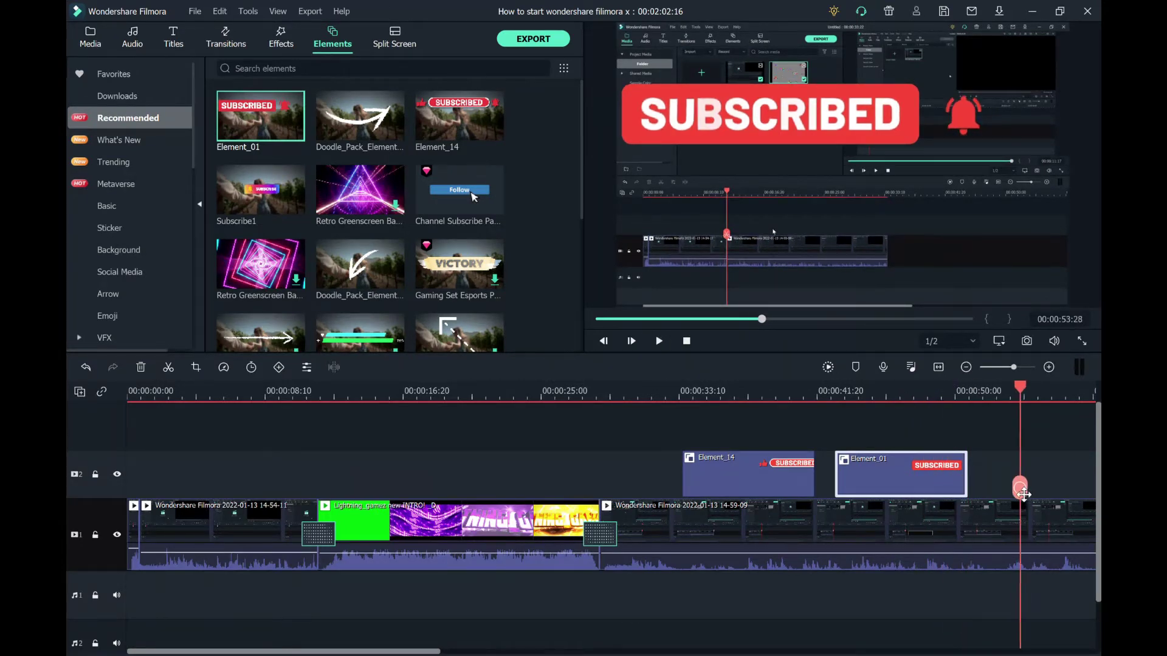
{"action": "scroll", "coordinate": [413, 222], "scroll_direction": "down", "scroll_amount": 1}
{"action": "scroll", "coordinate": [413, 225], "scroll_direction": "down", "scroll_amount": 1}
{"action": "scroll", "coordinate": [413, 225], "scroll_direction": "up", "scroll_amount": 2}
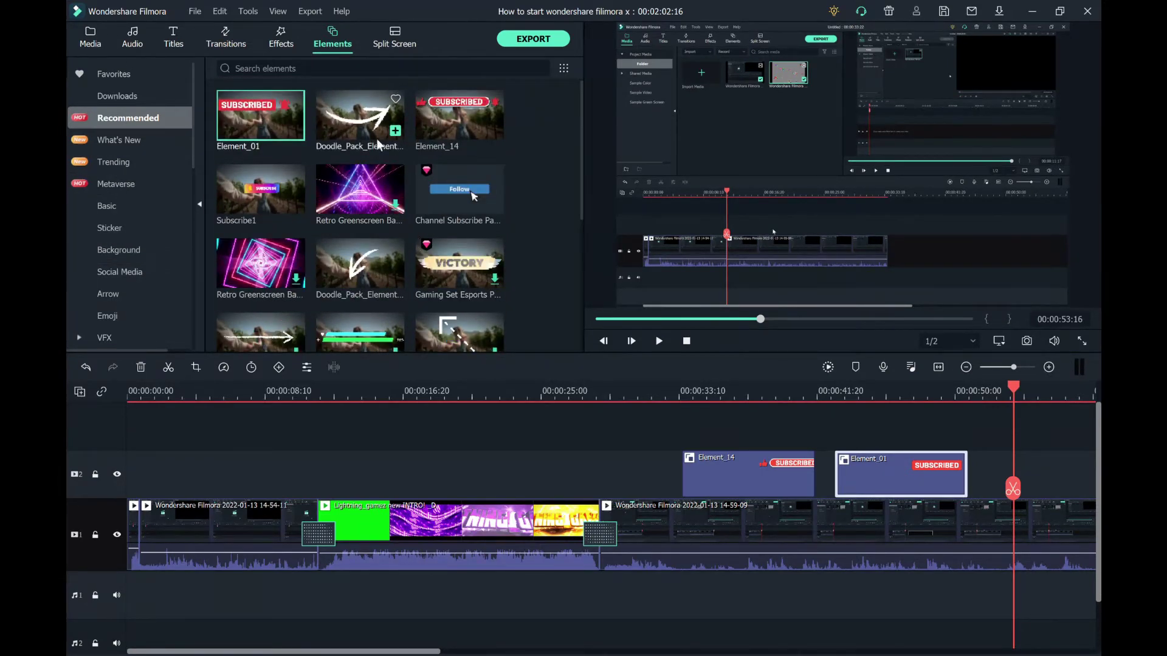
{"action": "scroll", "coordinate": [363, 140], "scroll_direction": "down", "scroll_amount": 3}
{"action": "scroll", "coordinate": [359, 148], "scroll_direction": "up", "scroll_amount": 3}
{"action": "left_click", "coordinate": [351, 71]}
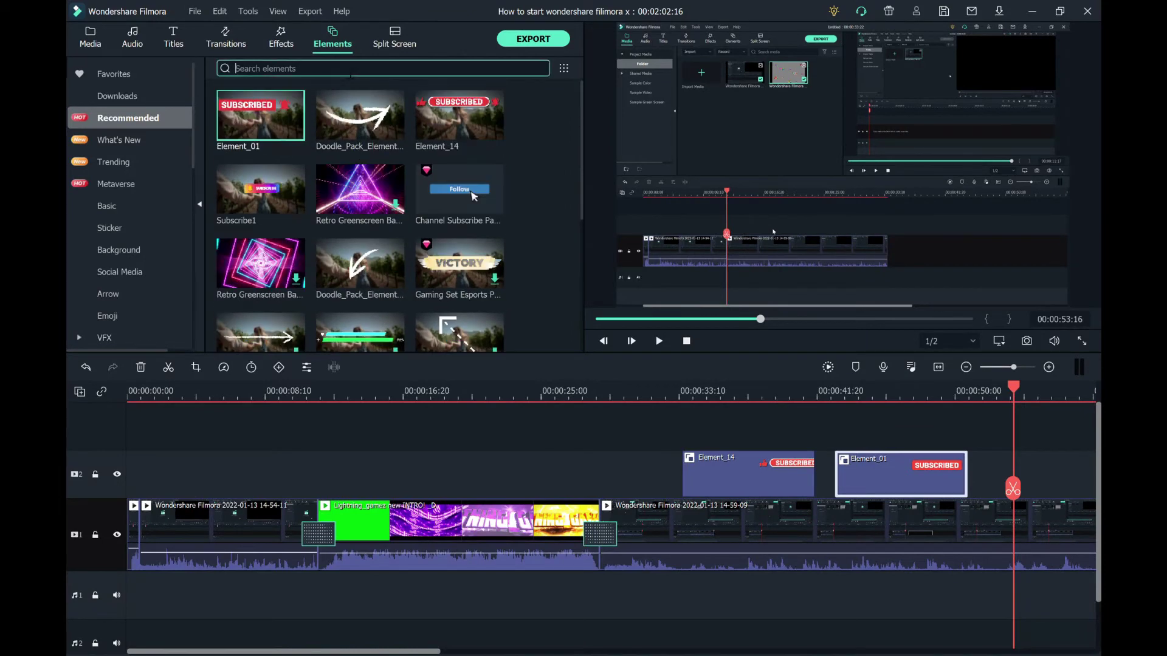
{"action": "type", "text": "subscribe"}
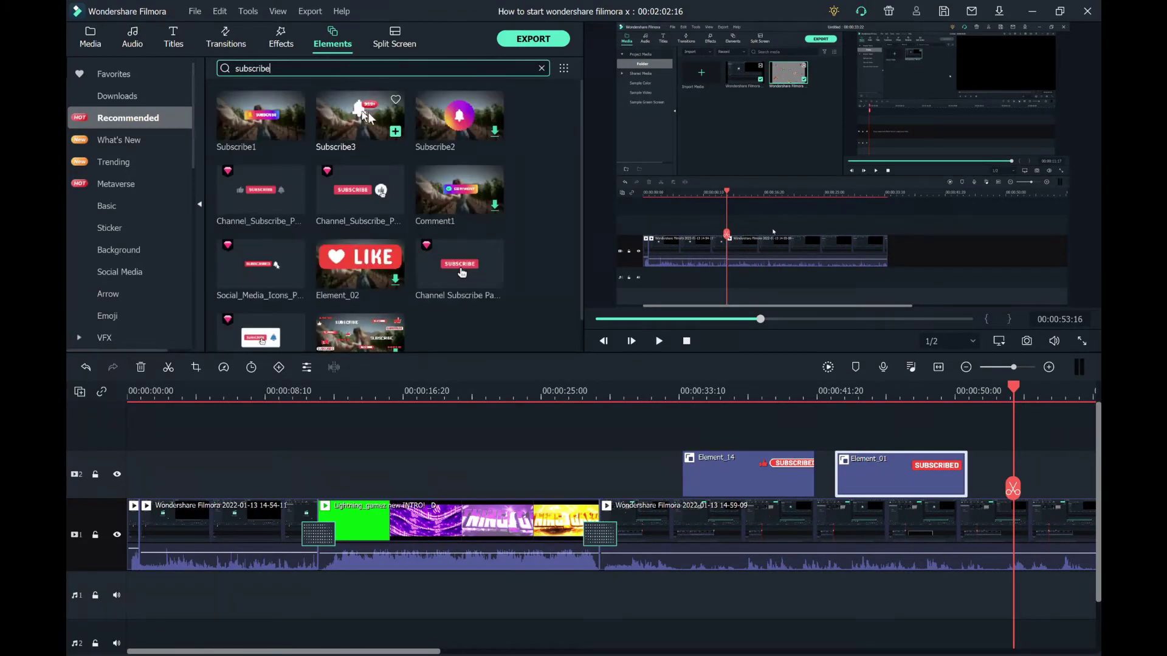
Try out the Subscribe1 animation at 00:00:53:16 on the second video track and remove it after previewing
{"action": "left_click_drag", "start_coordinate": [261, 116], "coordinate": [1007, 478]}
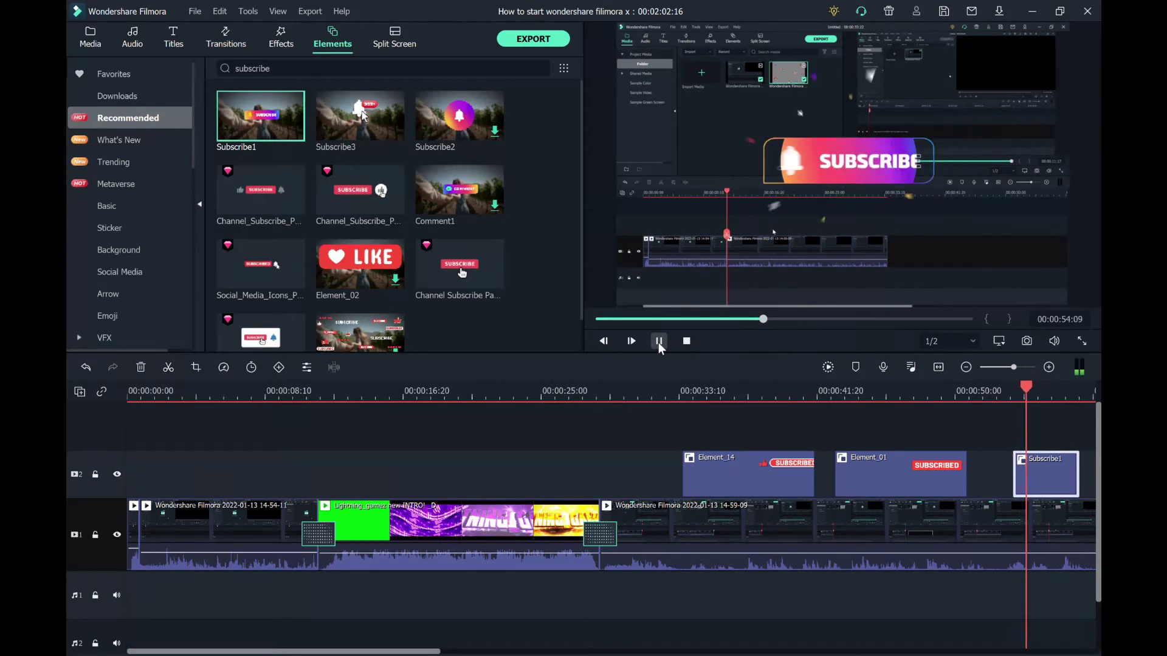
{"action": "left_click", "coordinate": [659, 341]}
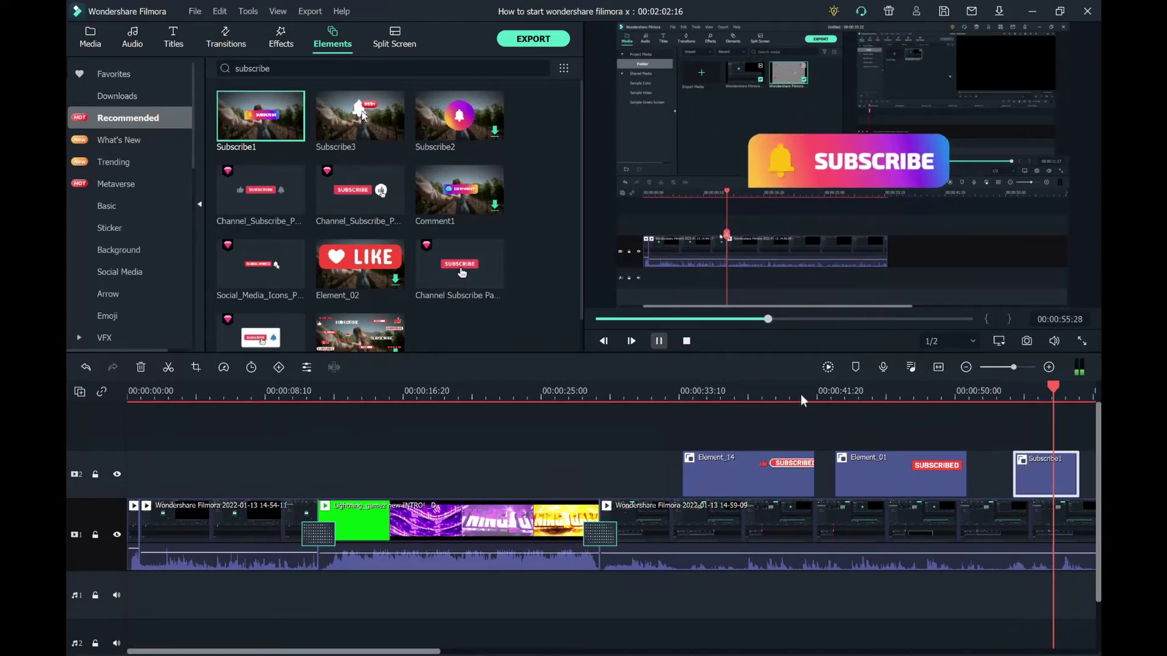
{"action": "left_click", "coordinate": [141, 367]}
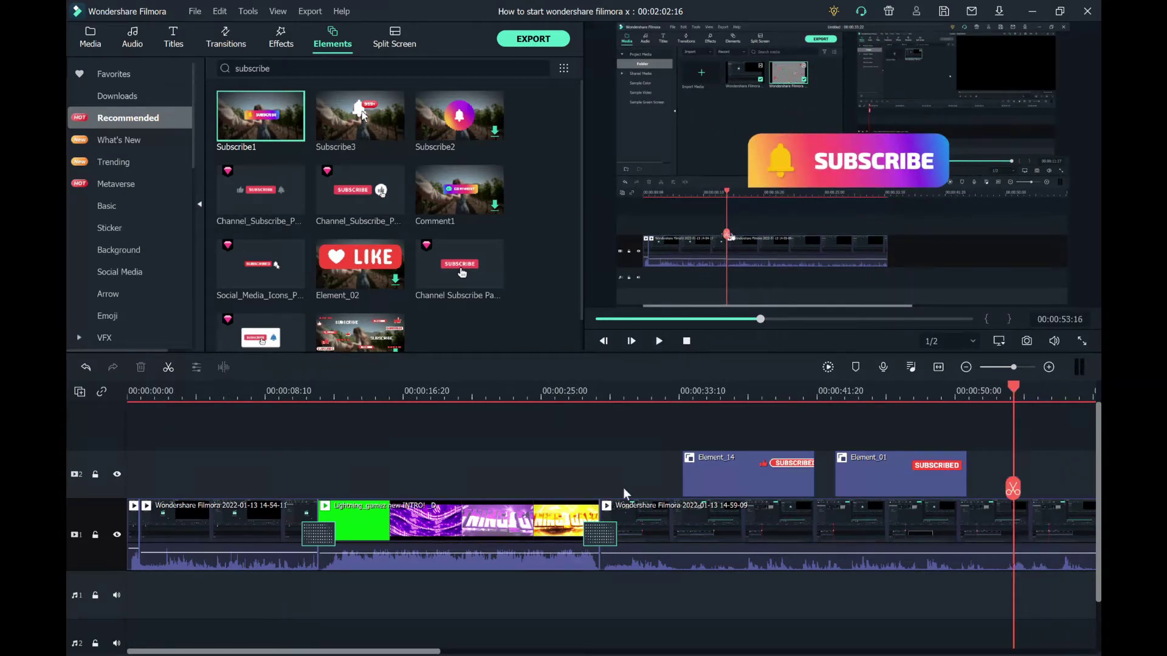
Delete the Element_01 and Element_14 animations from the second video track
{"action": "left_click", "coordinate": [890, 465]}
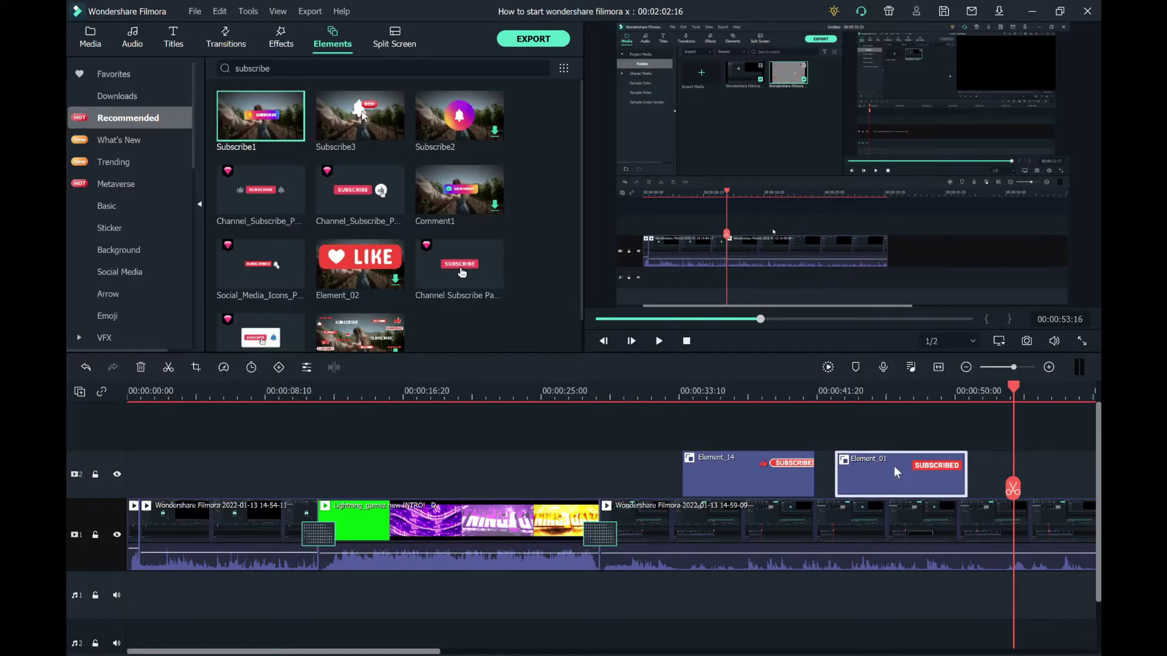
{"action": "left_click", "coordinate": [141, 369]}
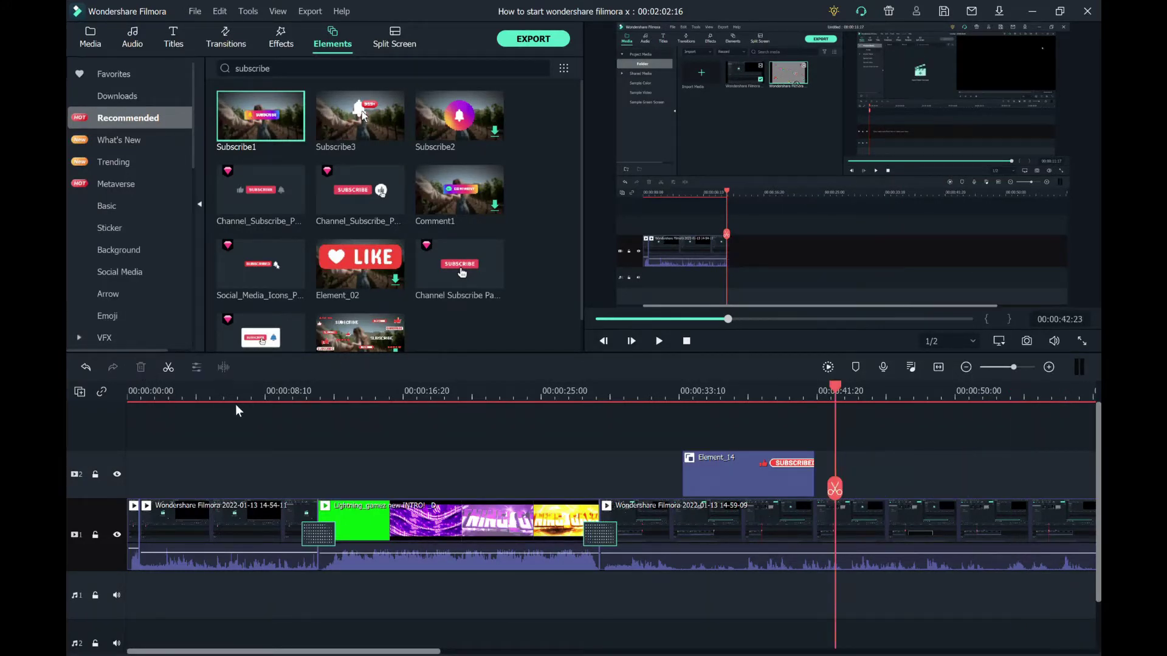
{"action": "left_click", "coordinate": [685, 486]}
{"action": "left_click", "coordinate": [141, 367]}
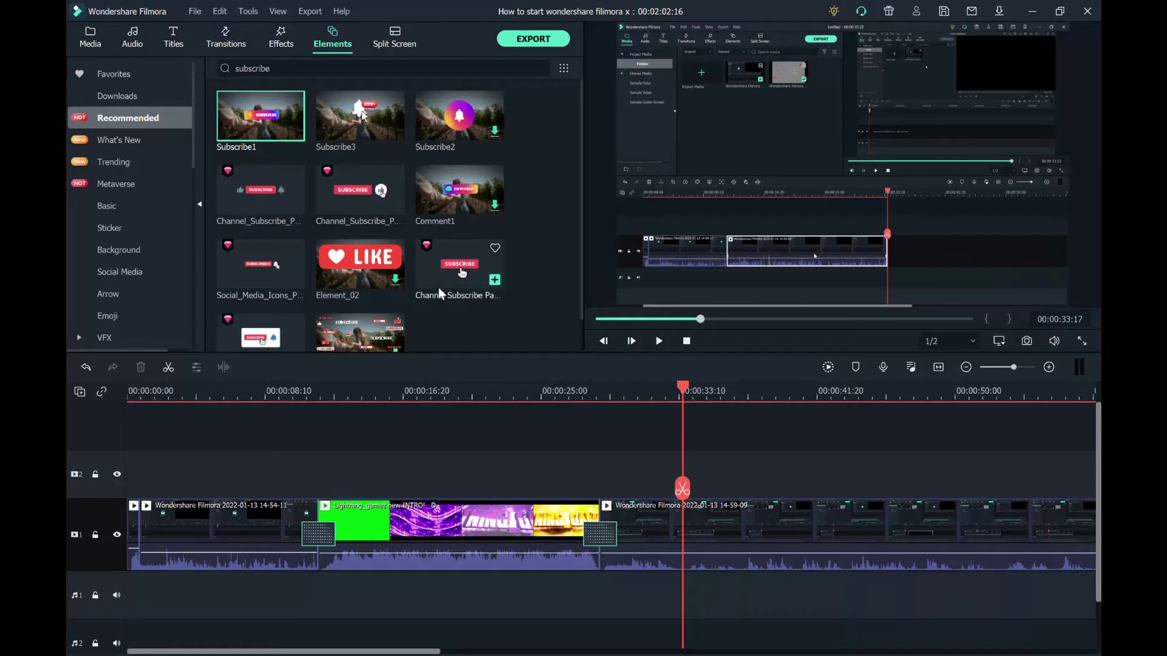
Try out the Element_02 LIKE animation at 00:00:33:17 on the second video track and remove it after previewing
{"action": "left_click_drag", "start_coordinate": [278, 339], "coordinate": [689, 475]}
{"action": "left_click_drag", "start_coordinate": [368, 272], "coordinate": [685, 471]}
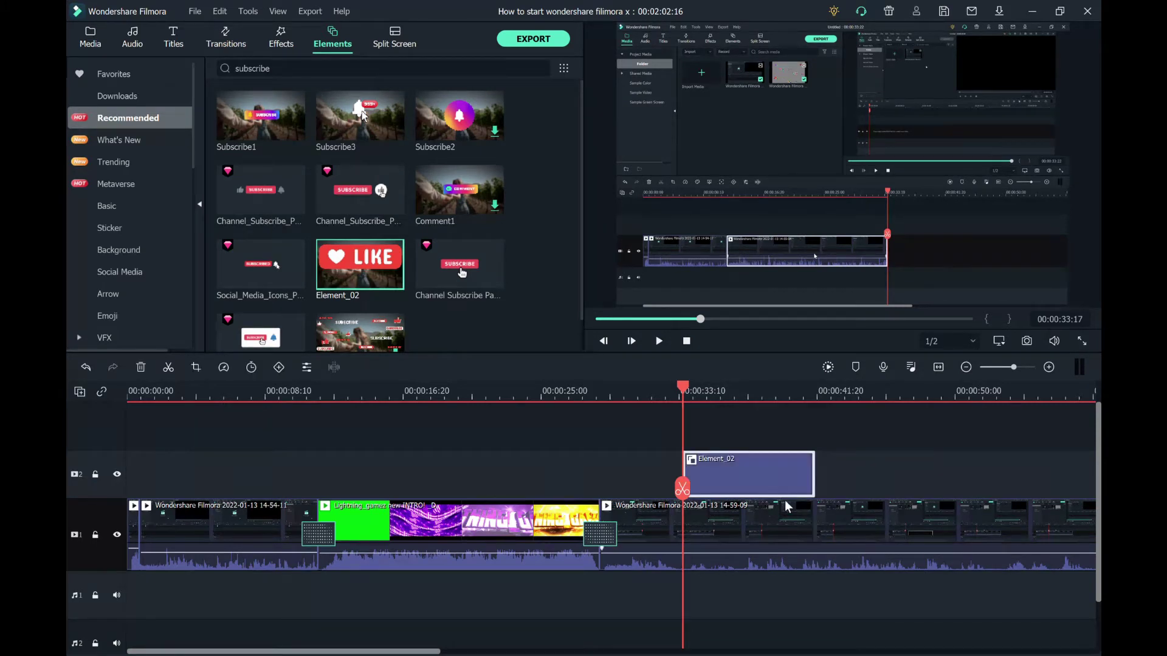
{"action": "left_click", "coordinate": [659, 341]}
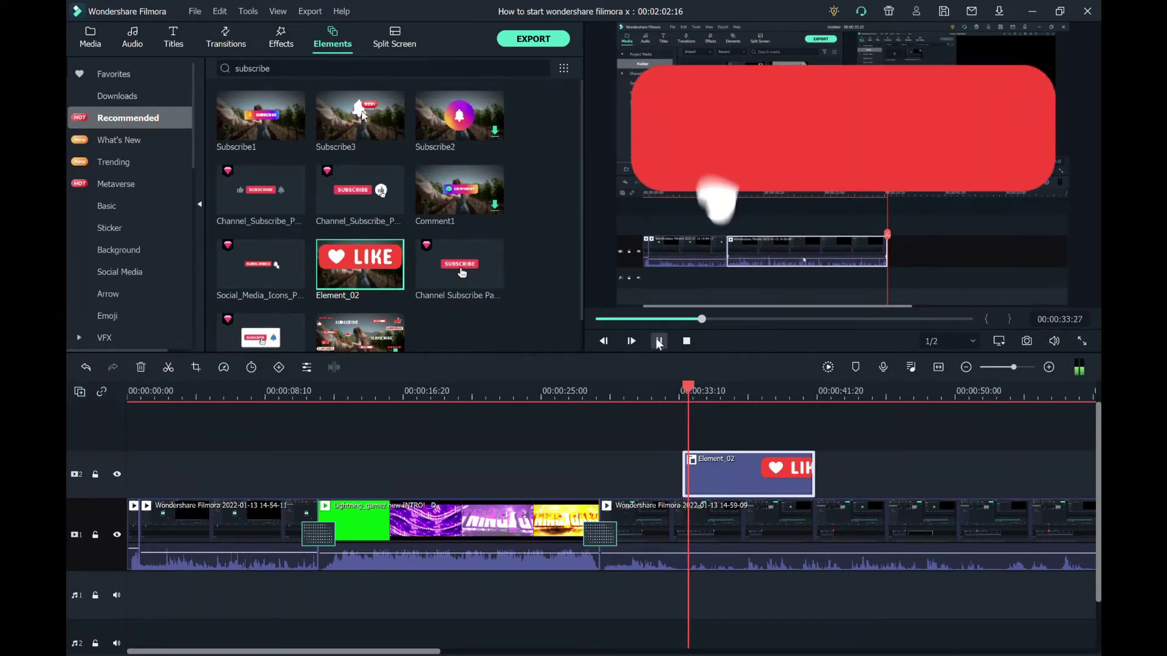
{"action": "left_click", "coordinate": [659, 341]}
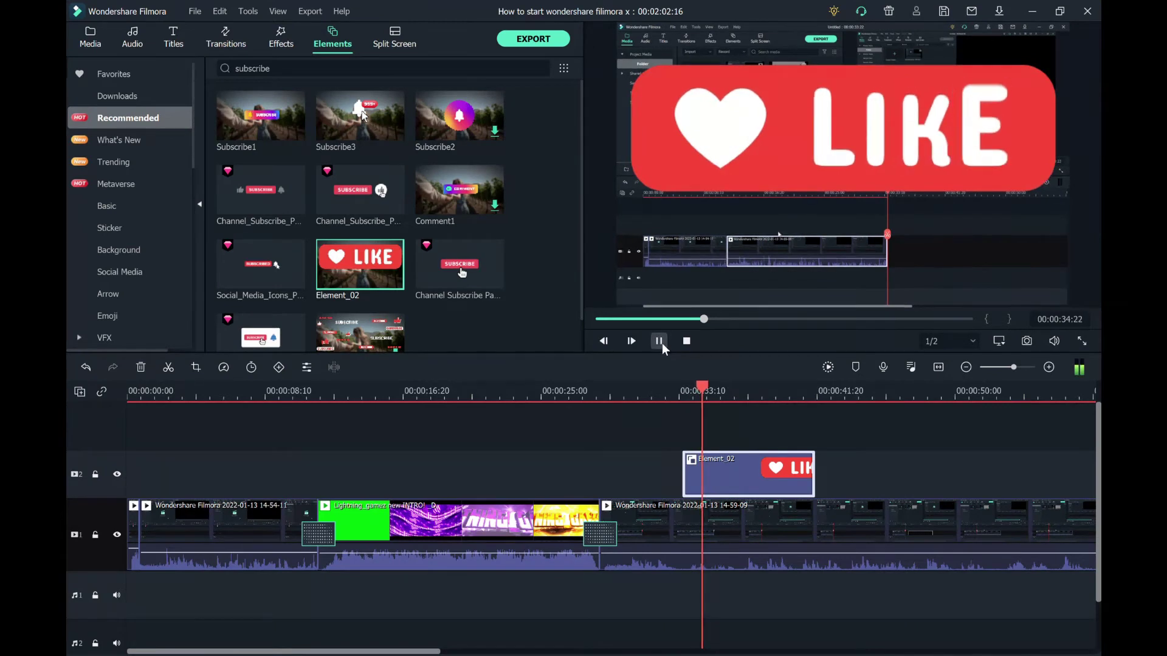
{"action": "left_click", "coordinate": [140, 368]}
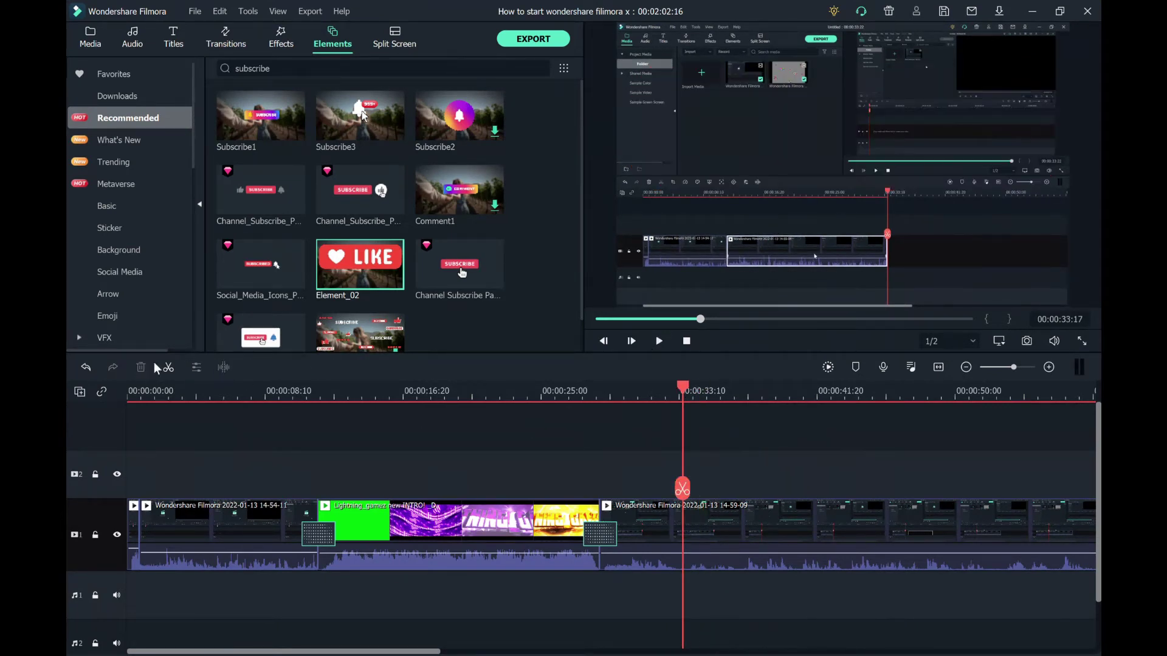
Try to place the white Channel Subscribe Pack element on the second video track at 00:00:33:17
{"action": "scroll", "coordinate": [305, 290], "scroll_direction": "down", "scroll_amount": 1}
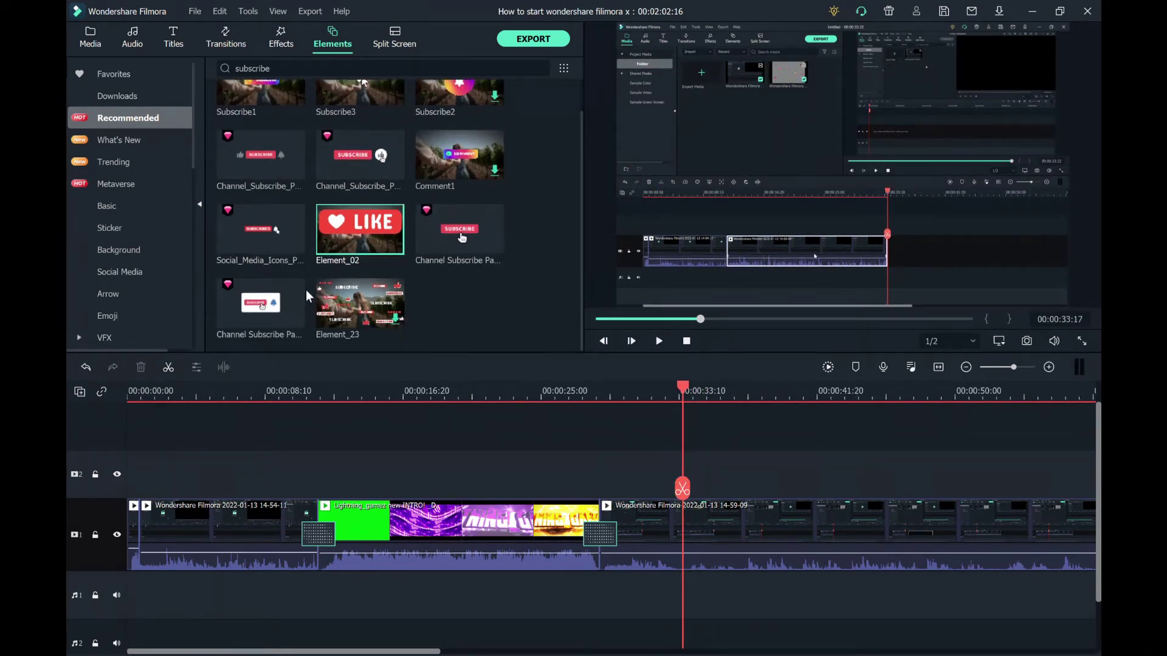
{"action": "left_click_drag", "start_coordinate": [347, 312], "coordinate": [365, 270]}
{"action": "left_click_drag", "start_coordinate": [285, 310], "coordinate": [671, 481]}
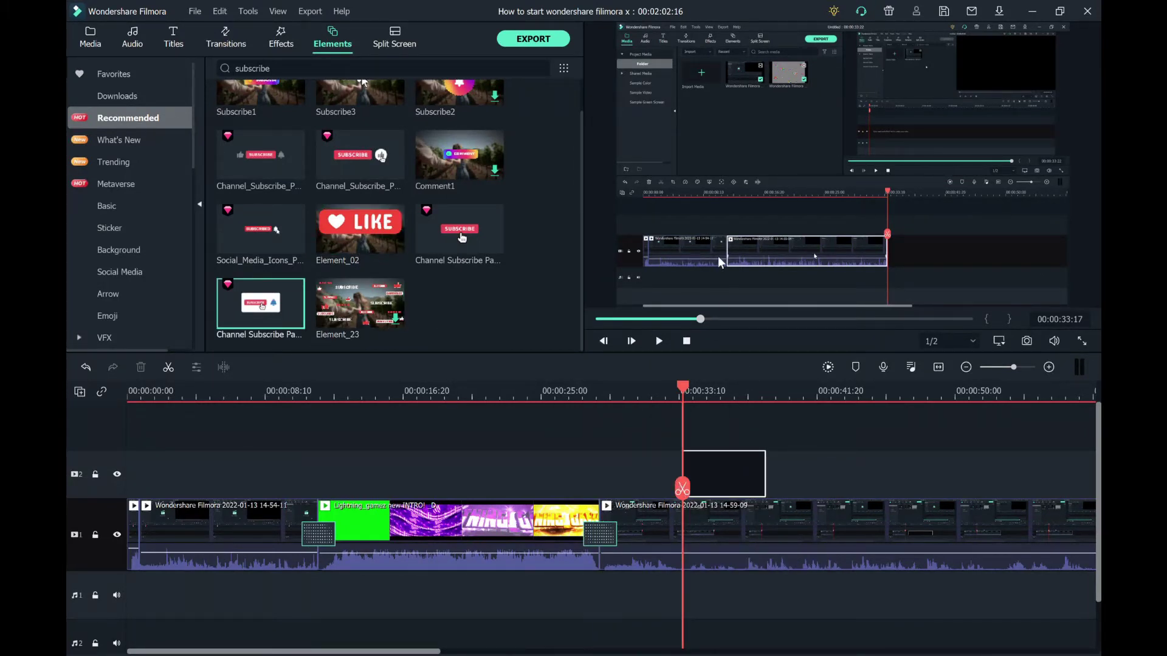
{"action": "left_click_drag", "start_coordinate": [728, 244], "coordinate": [438, 231]}
{"action": "scroll", "coordinate": [438, 231], "scroll_direction": "up", "scroll_amount": 1}
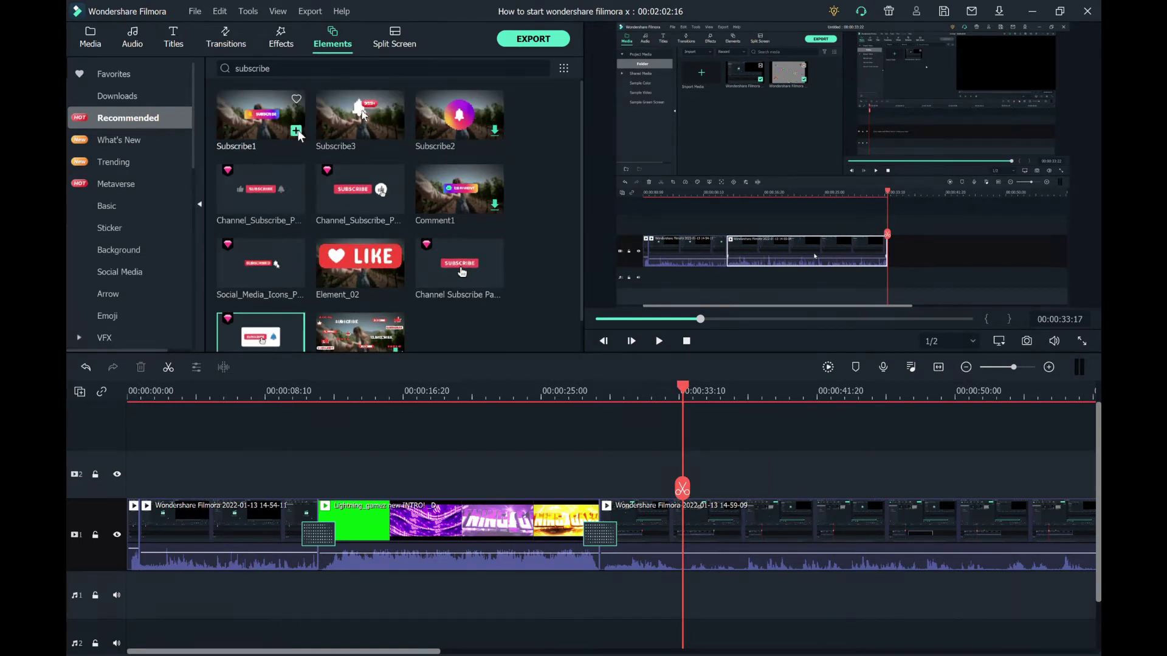
Try out the Subscribe3 bell animation at 00:00:33:17 on the second video track and remove it after previewing
{"action": "left_click_drag", "start_coordinate": [378, 118], "coordinate": [696, 463]}
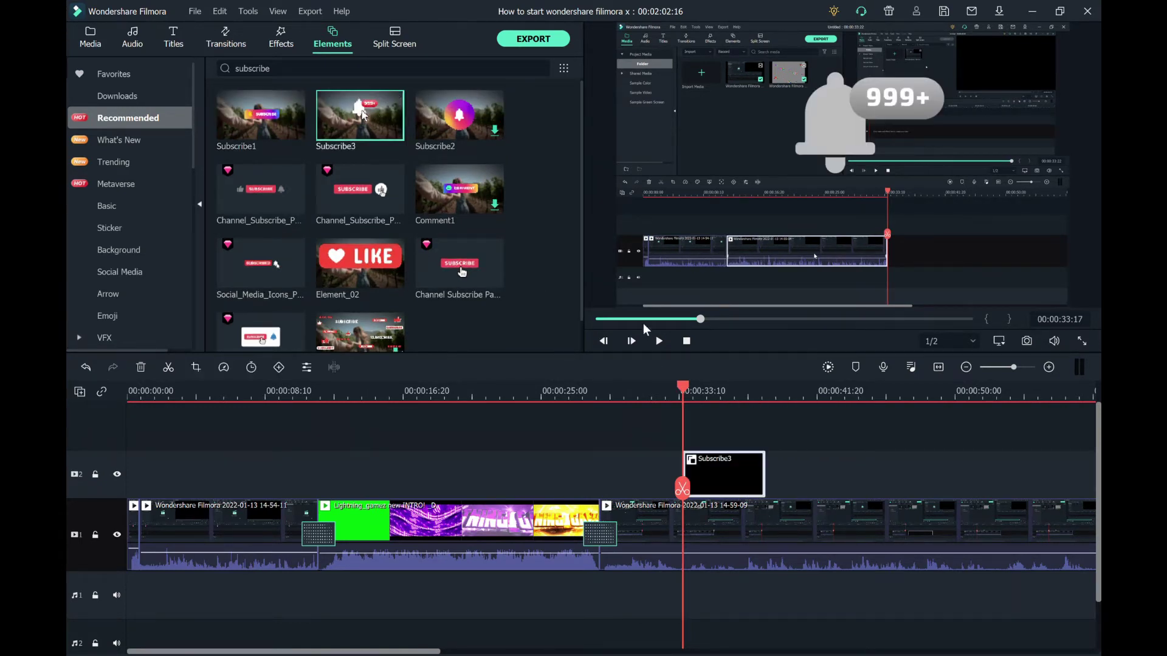
{"action": "left_click", "coordinate": [659, 341]}
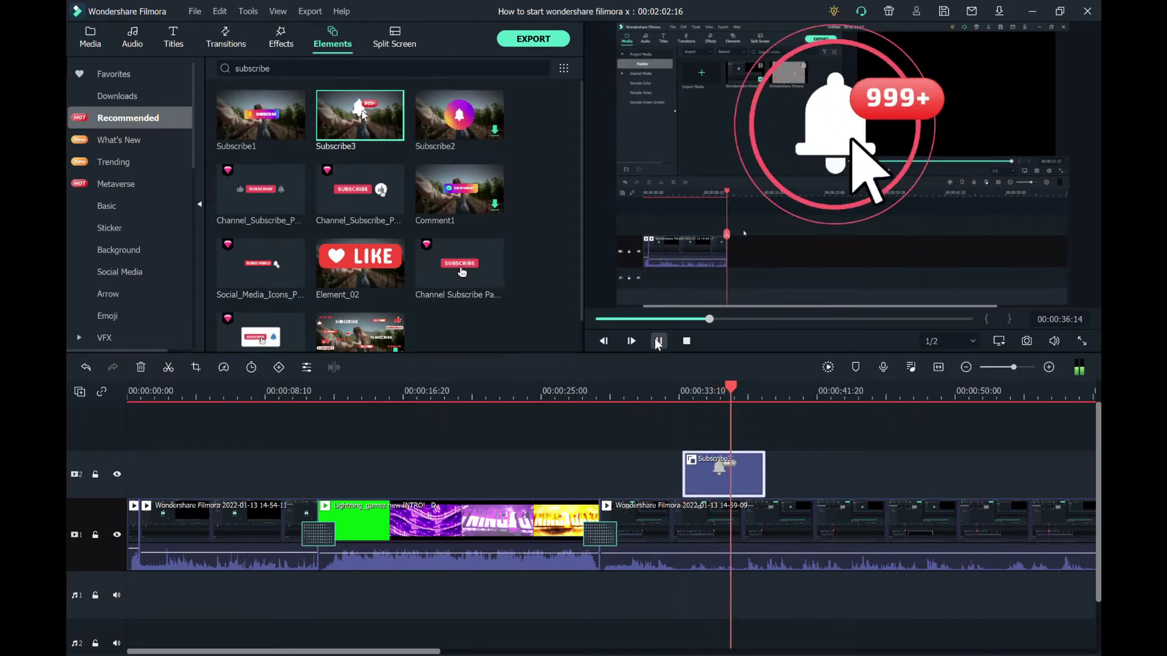
{"action": "left_click", "coordinate": [658, 341]}
{"action": "left_click", "coordinate": [141, 367]}
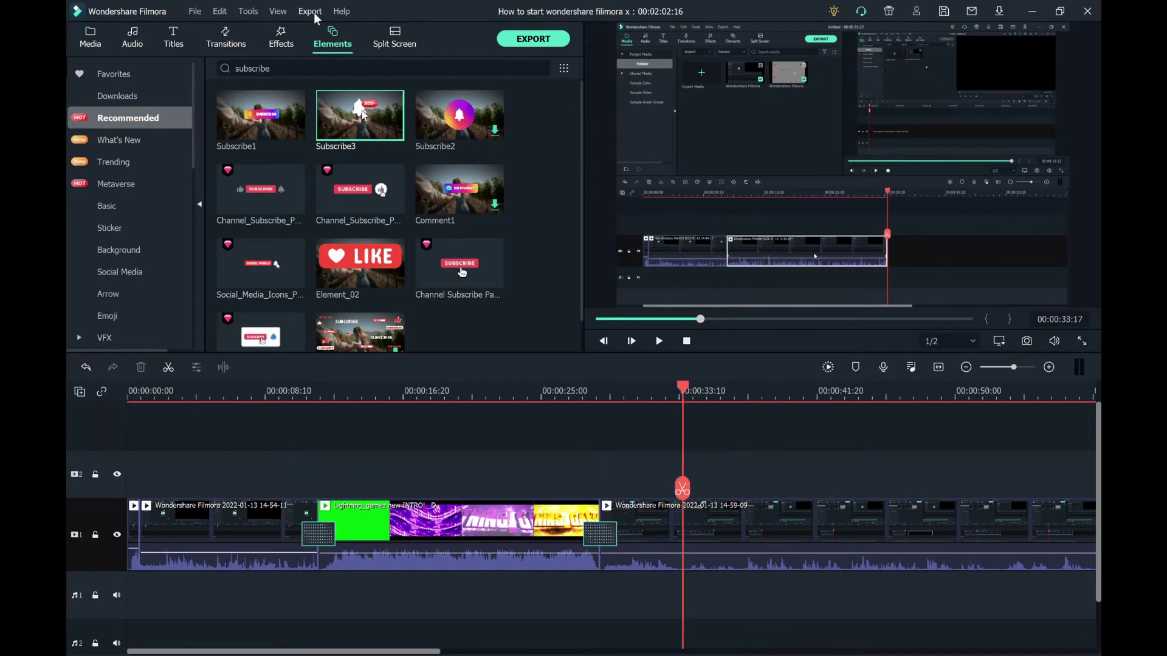
Try out the two-pane split screen layout at 00:00:33:17 on the second video track and remove it after previewing
{"action": "left_click", "coordinate": [398, 34]}
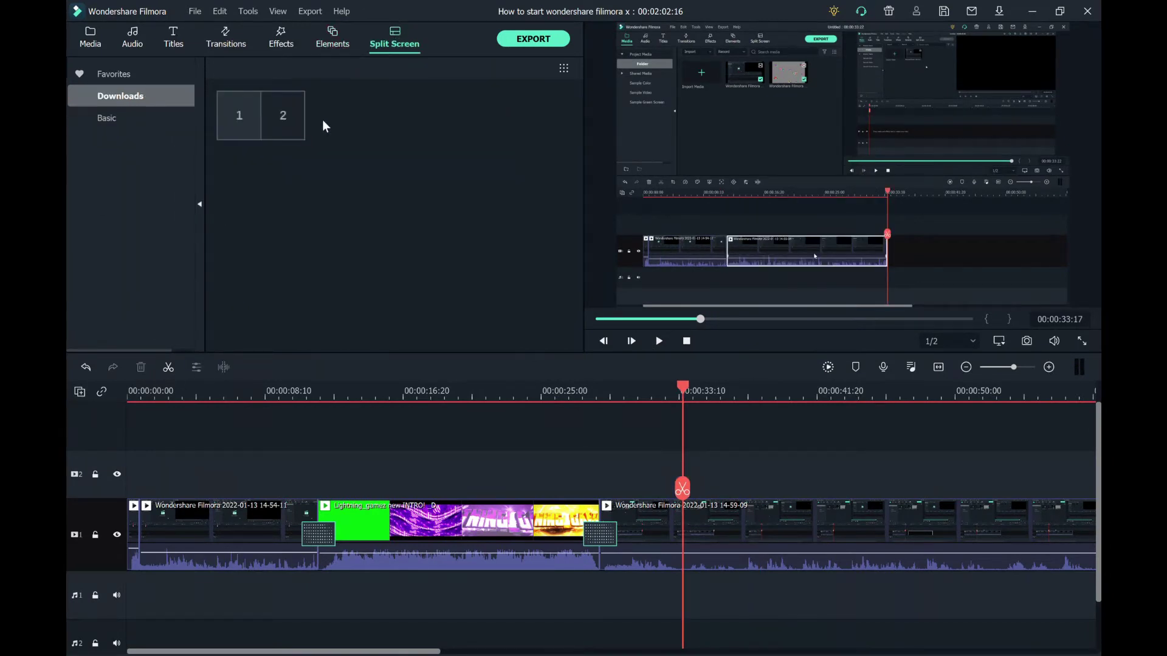
{"action": "left_click", "coordinate": [100, 121]}
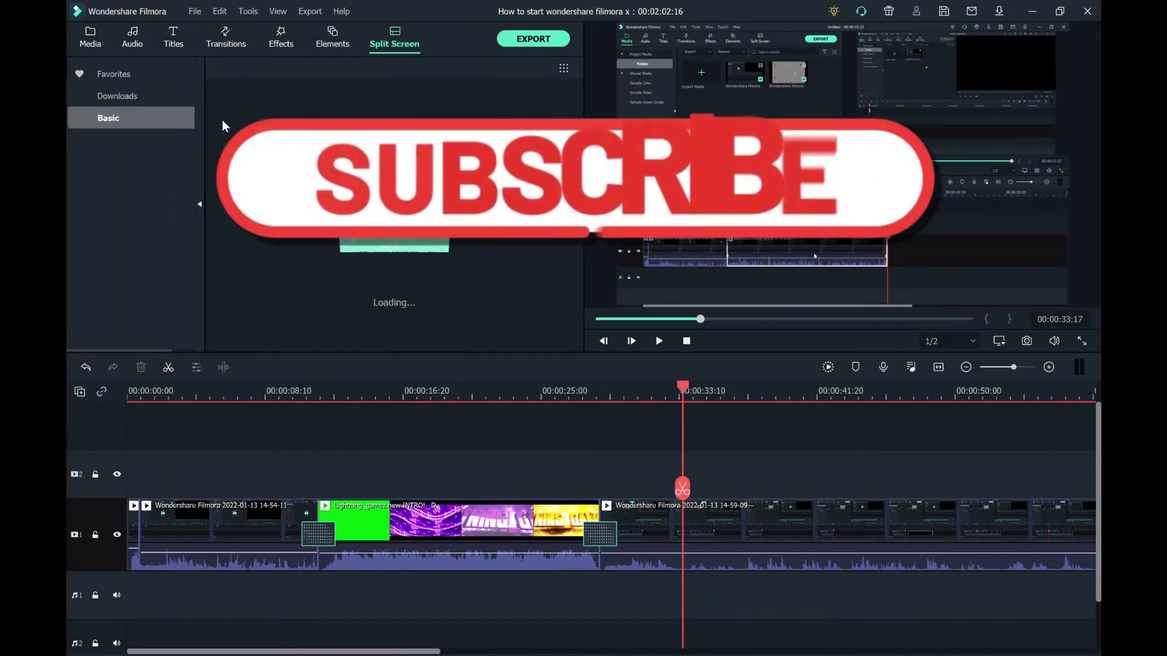
{"action": "left_click", "coordinate": [174, 96]}
{"action": "left_click_drag", "start_coordinate": [261, 116], "coordinate": [688, 457]}
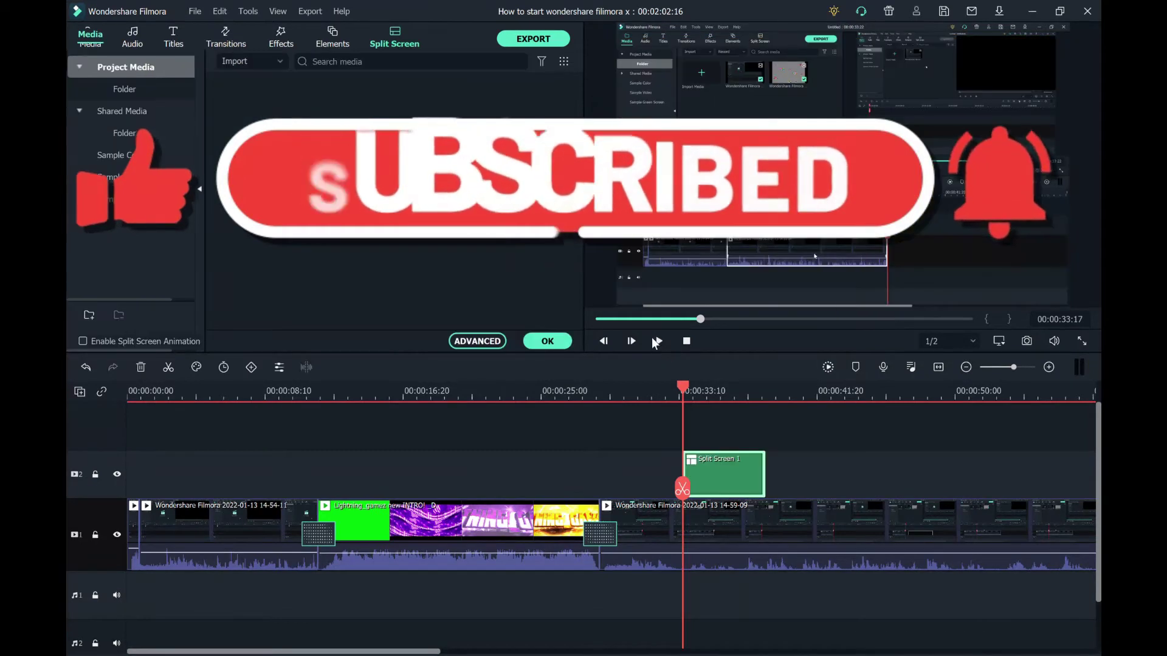
{"action": "left_click", "coordinate": [660, 341]}
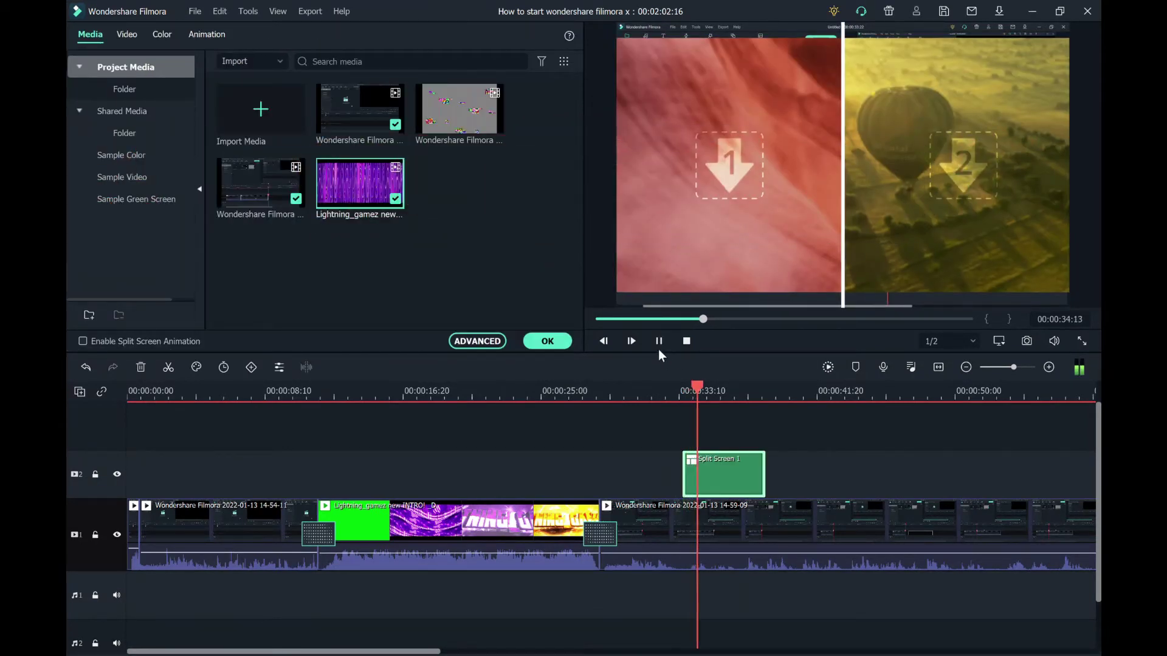
{"action": "key", "text": "space"}
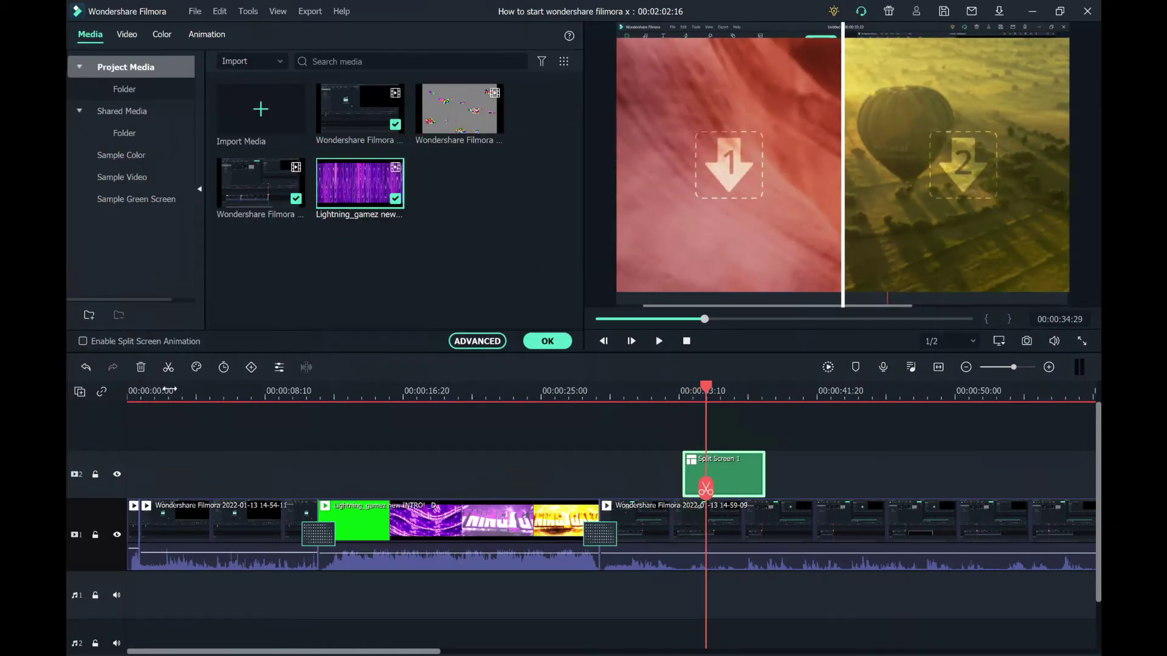
{"action": "left_click", "coordinate": [141, 368]}
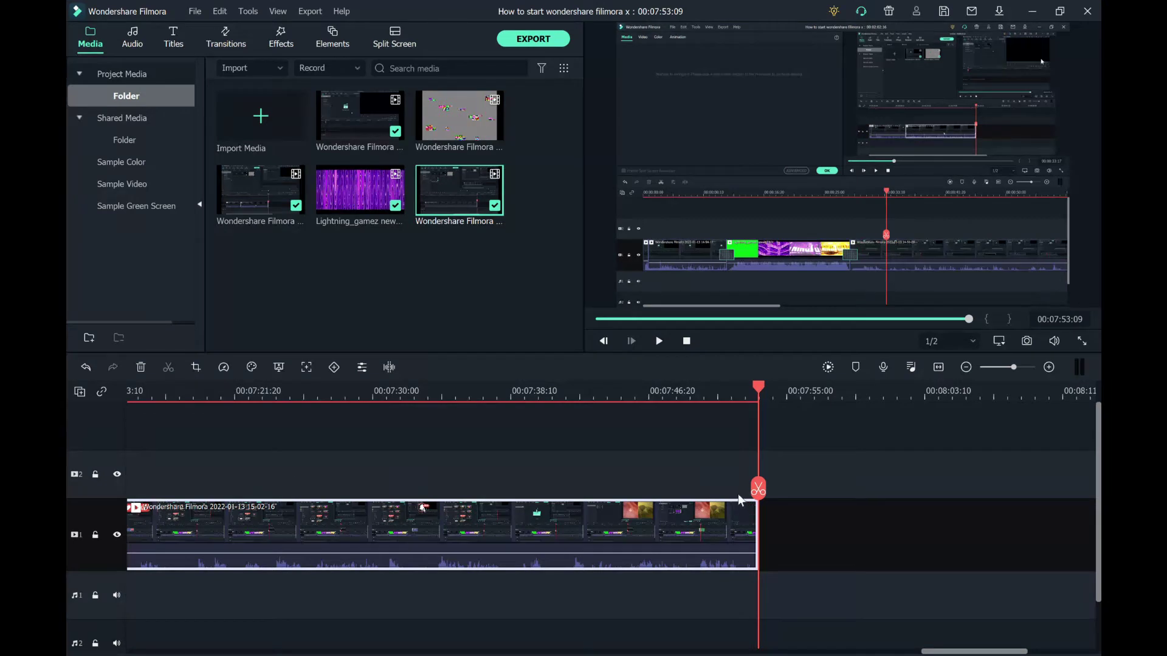
Split the last footage clip at 00:07:45:27, play across the cut and undo the split
{"action": "left_click", "coordinate": [635, 394]}
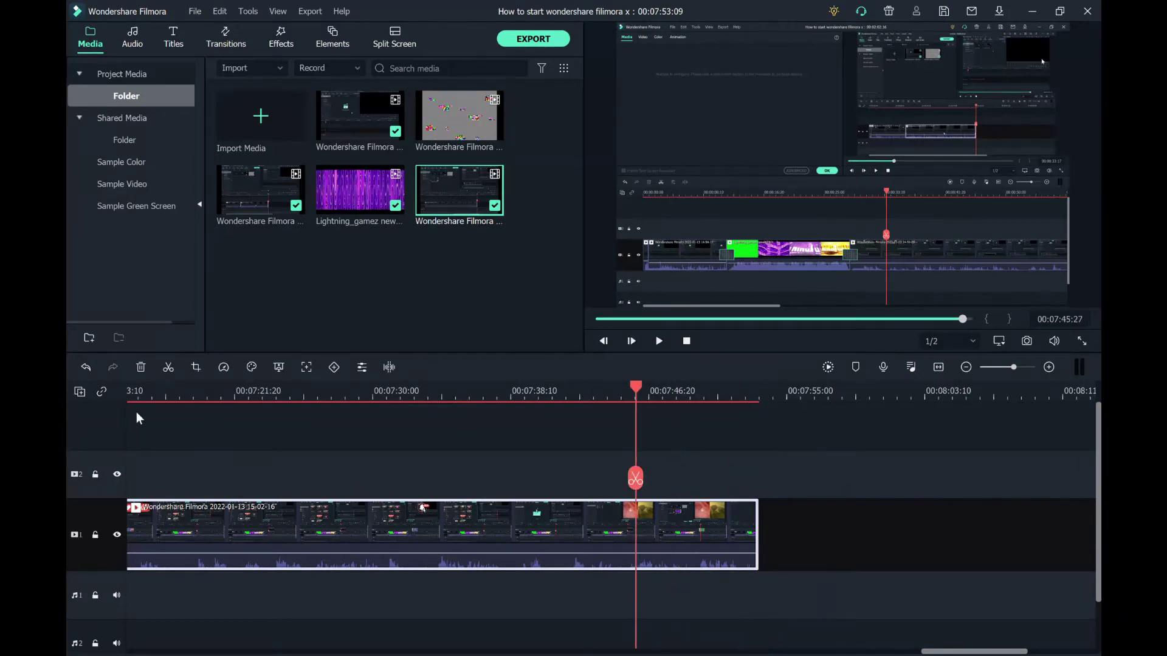
{"action": "left_click", "coordinate": [168, 368]}
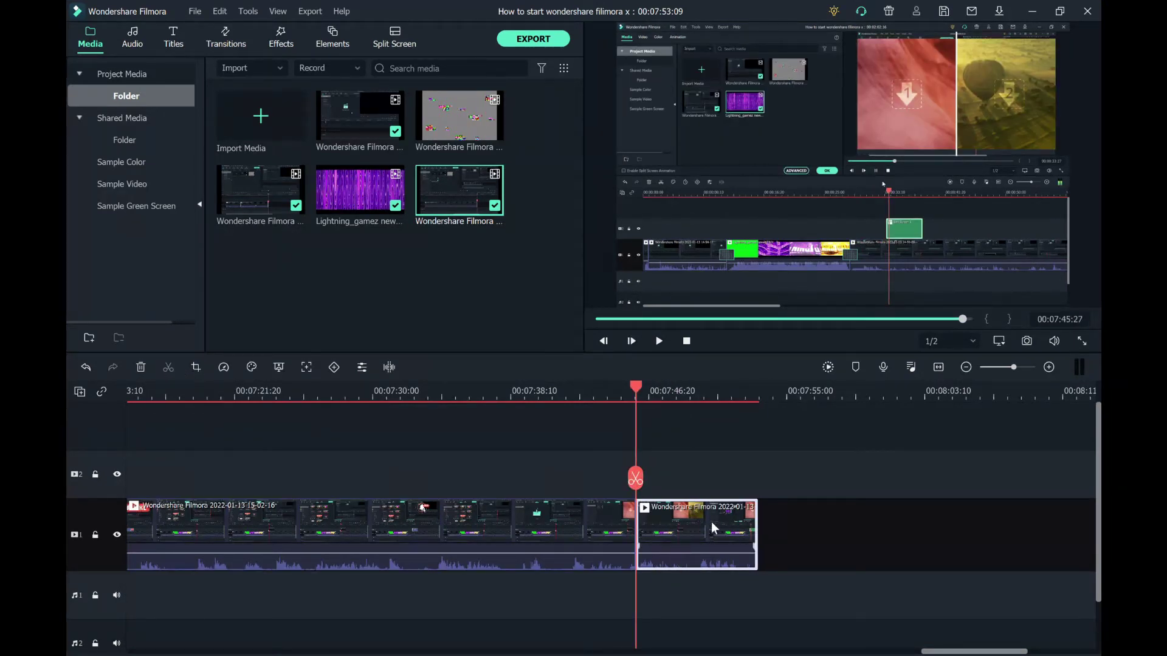
{"action": "left_click", "coordinate": [691, 464]}
{"action": "left_click_drag", "start_coordinate": [642, 488], "coordinate": [589, 483]}
{"action": "left_click", "coordinate": [659, 341]}
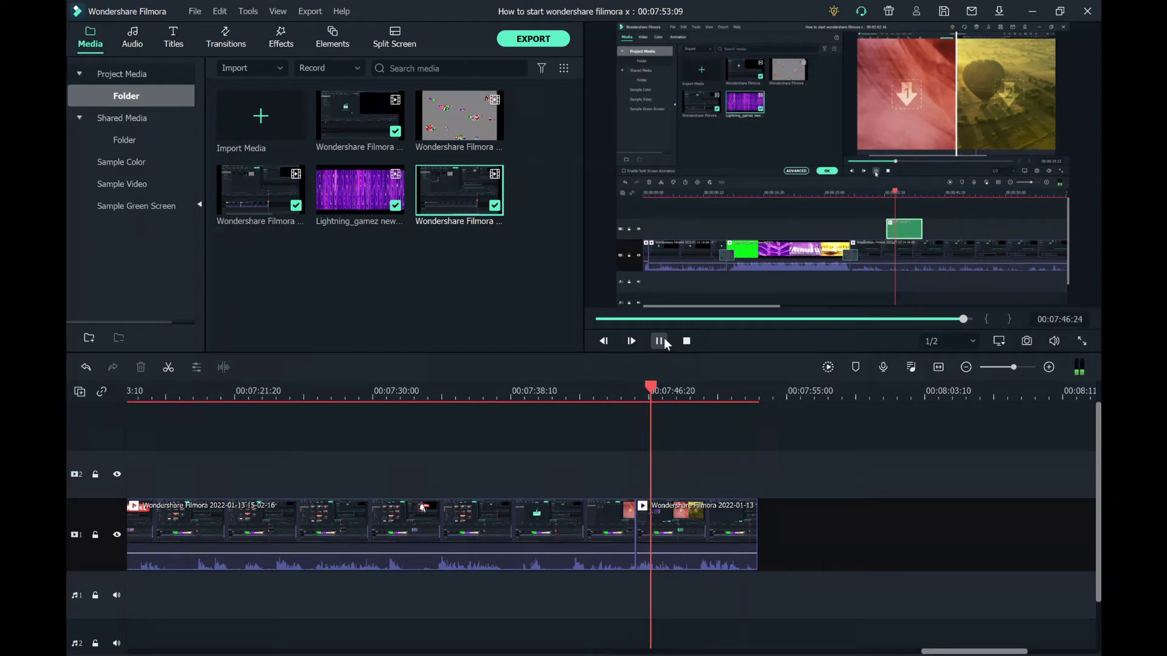
{"action": "key", "text": "space"}
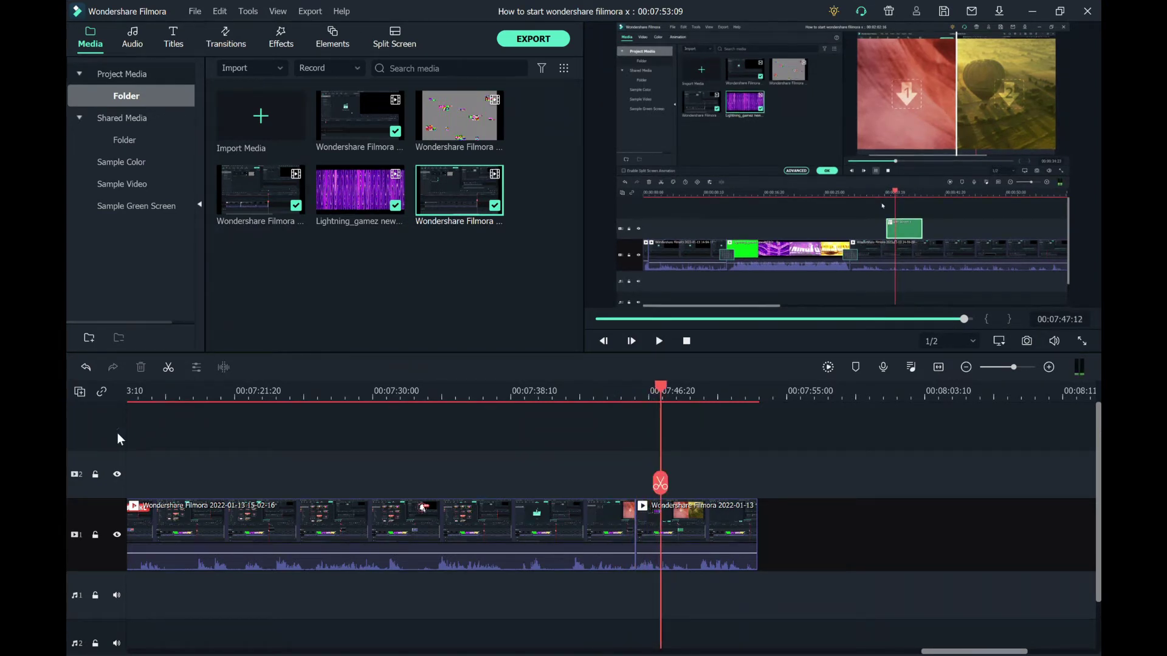
{"action": "left_click", "coordinate": [88, 366]}
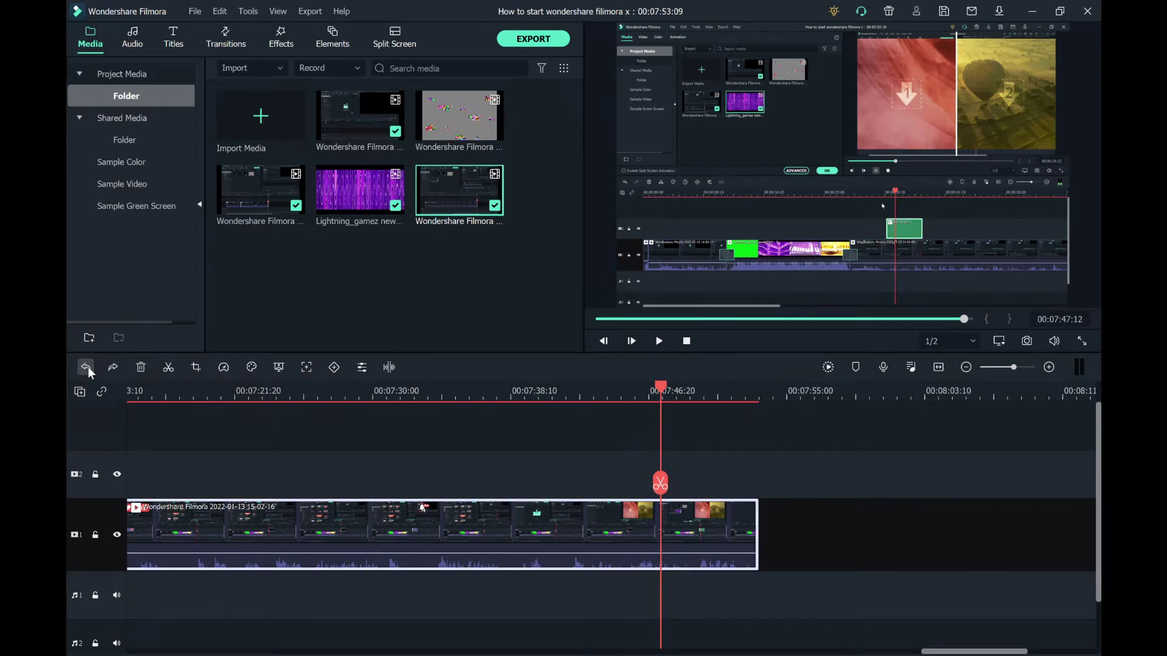
Insert the Lightning_gamez intro clip into the last footage clip on the first video track at 00:07:37:23
{"action": "left_click_drag", "start_coordinate": [678, 483], "coordinate": [460, 513]}
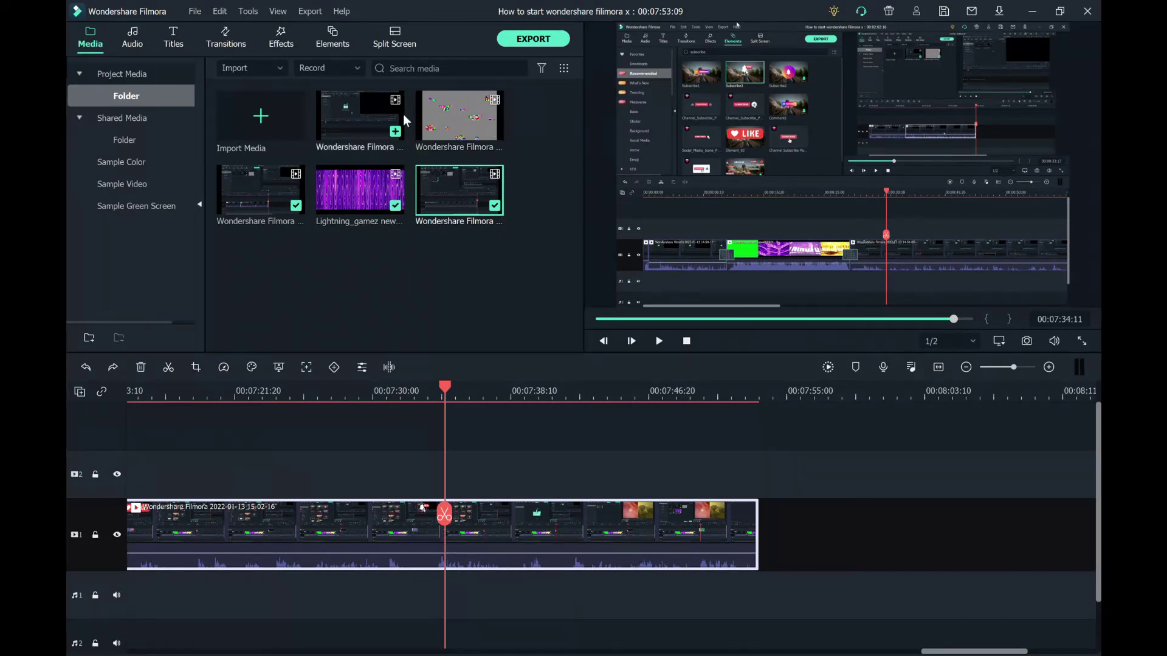
{"action": "left_click_drag", "start_coordinate": [351, 199], "coordinate": [502, 554]}
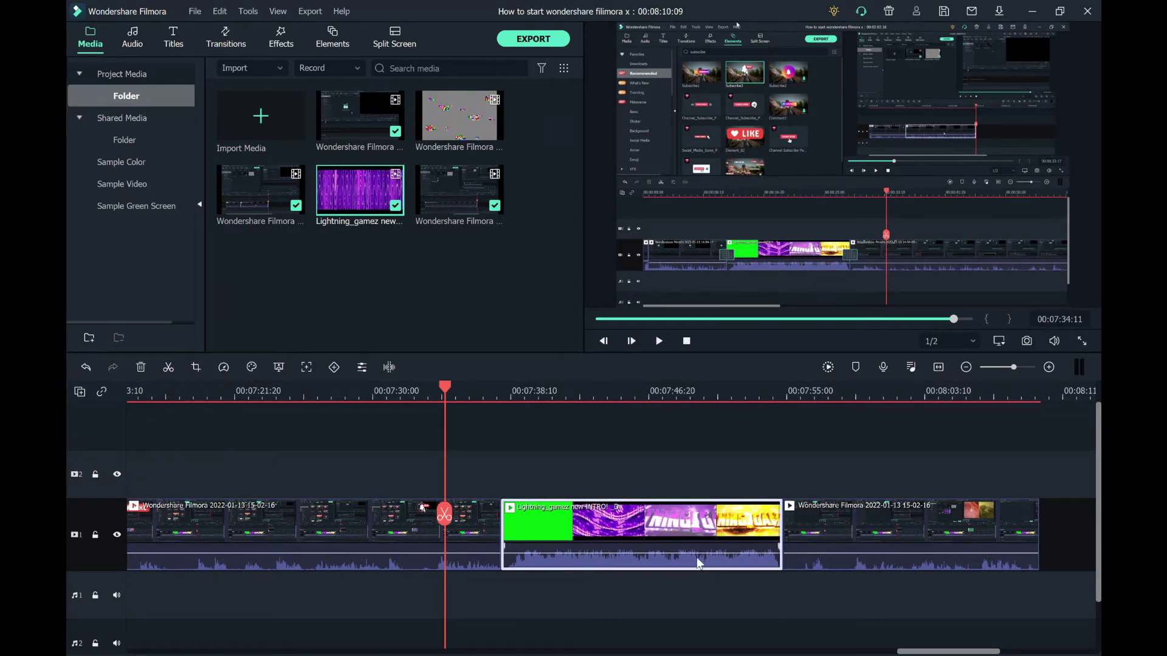
Delete the inserted intro and shift the footage's second part to leave a gap of about 5 seconds at 00:07:37:23
{"action": "left_click", "coordinate": [140, 368]}
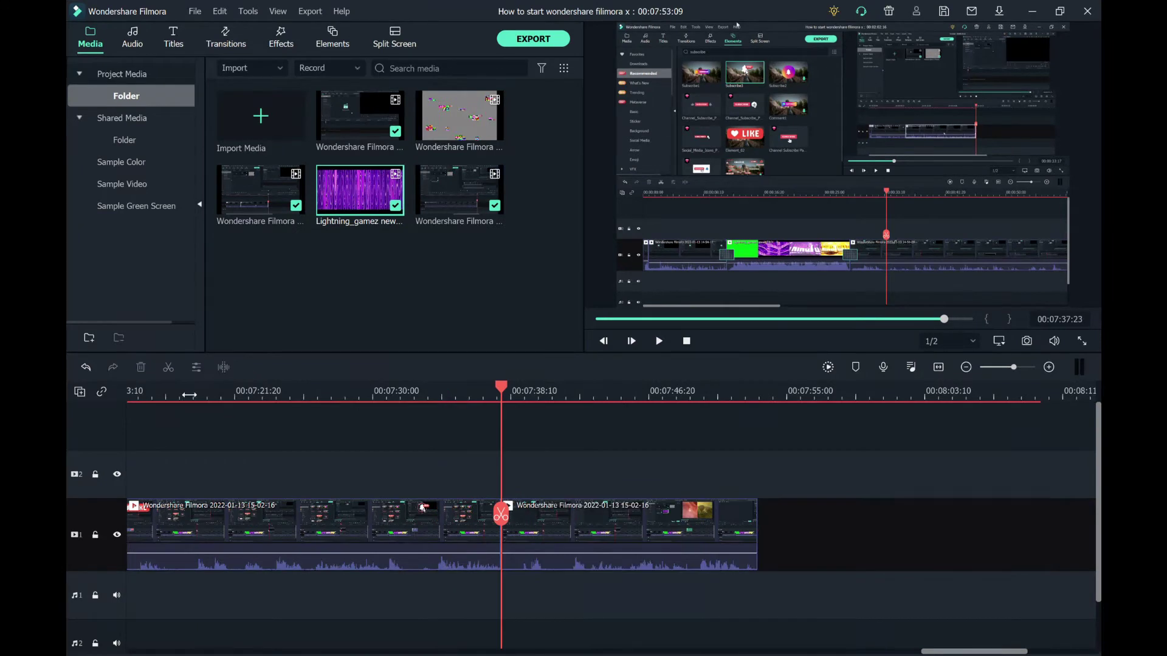
{"action": "left_click_drag", "start_coordinate": [563, 530], "coordinate": [603, 525]}
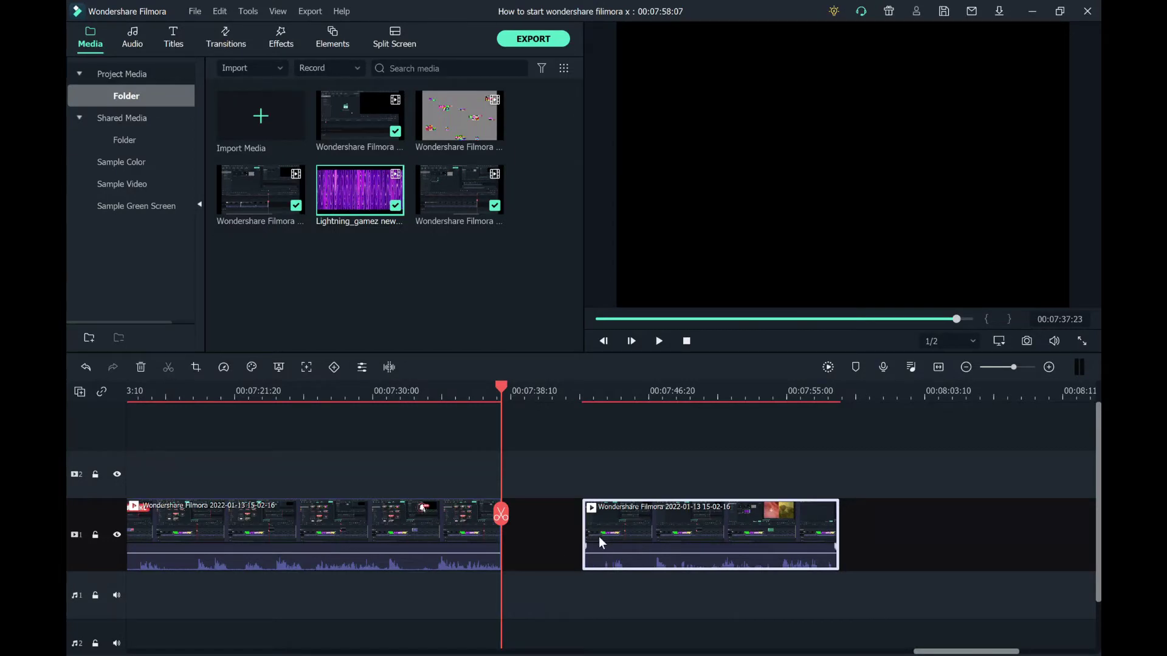
Trim about 5 seconds off the start of the footage's second part and about 2 seconds off the end of its first part
{"action": "left_click_drag", "start_coordinate": [589, 536], "coordinate": [670, 538]}
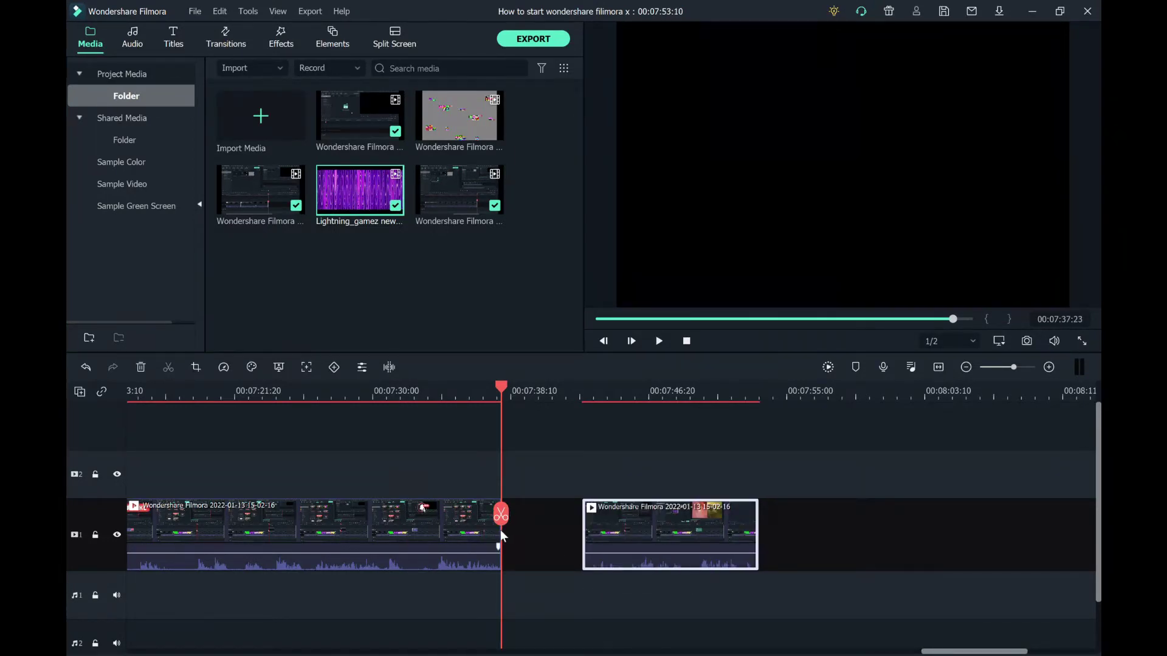
{"action": "left_click", "coordinate": [487, 529]}
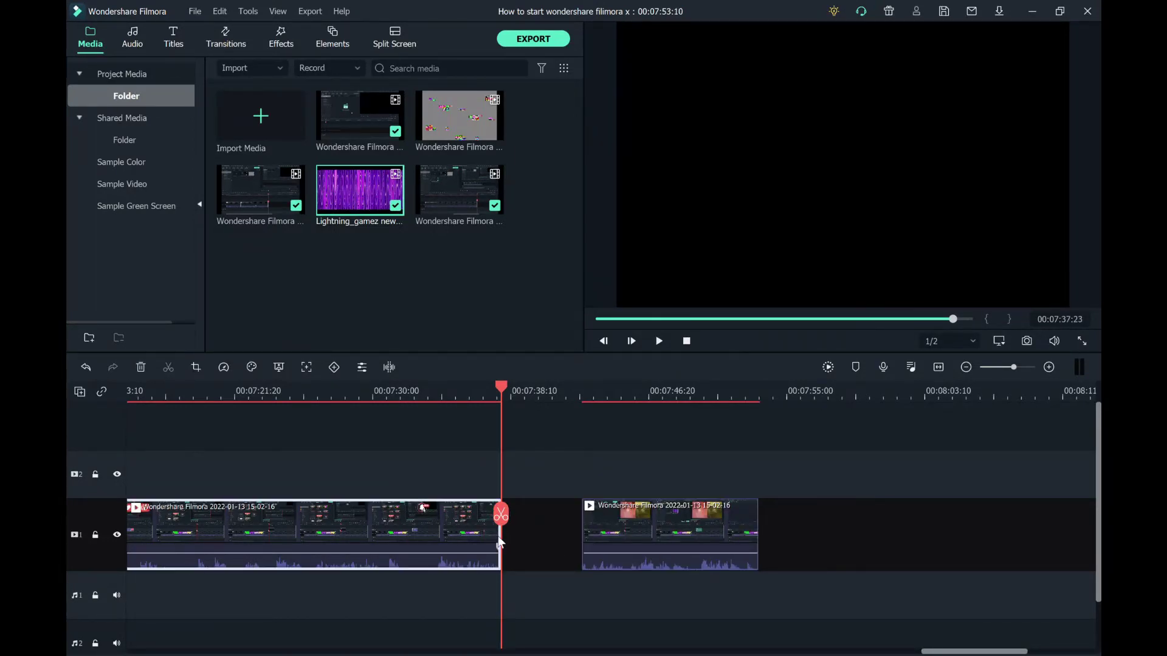
{"action": "left_click_drag", "start_coordinate": [507, 539], "coordinate": [472, 537]}
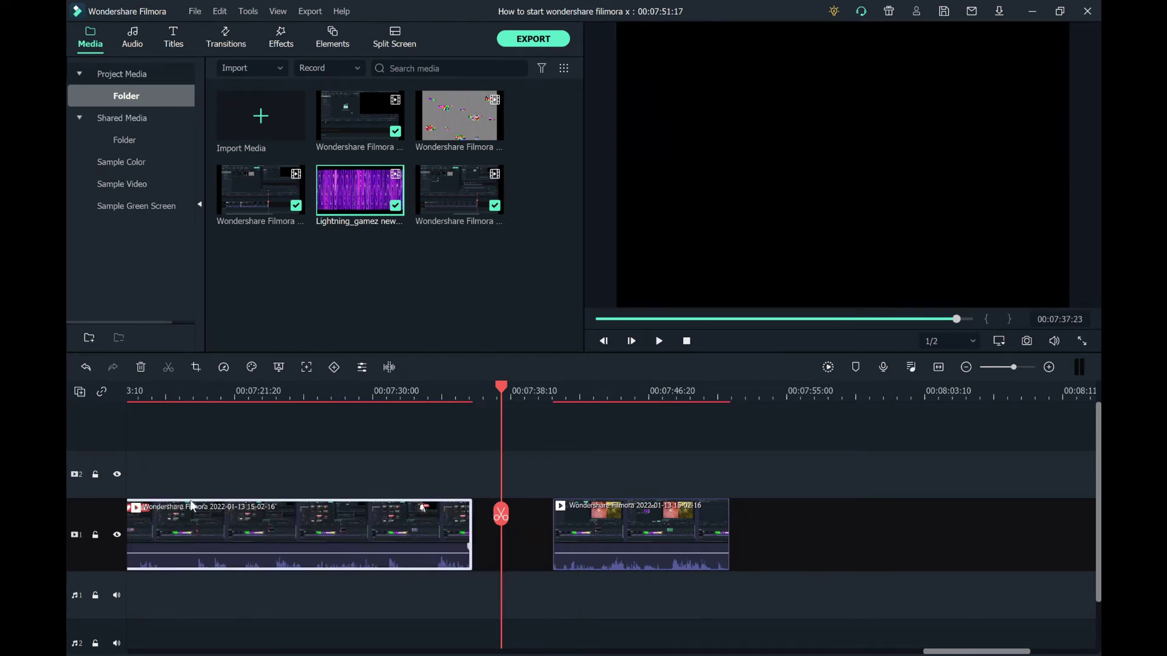
Undo the trims, the gap, the intro insertion and the split so the last footage clip is whole again
{"action": "left_click", "coordinate": [89, 367]}
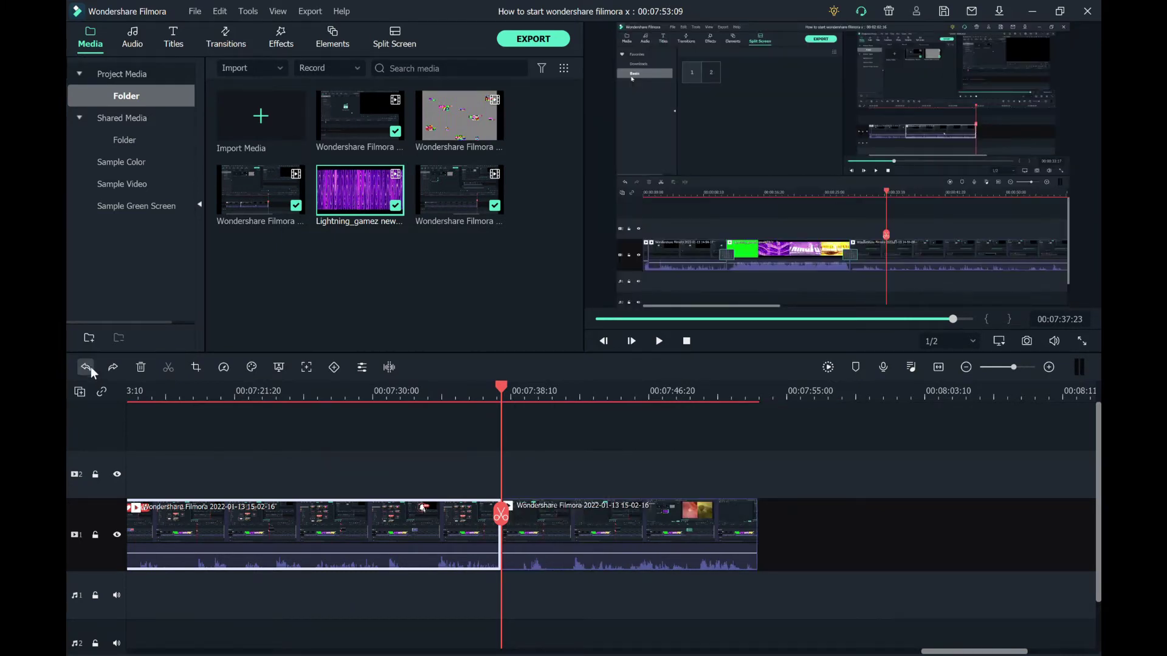
{"action": "left_click", "coordinate": [89, 367]}
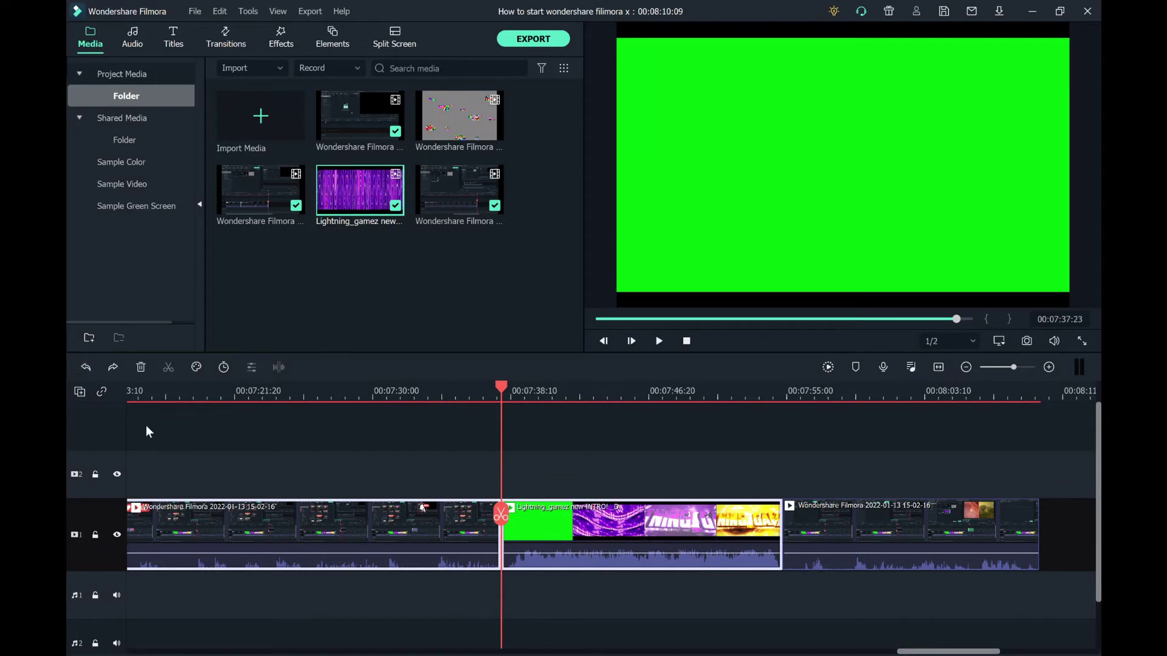
{"action": "left_click", "coordinate": [84, 366]}
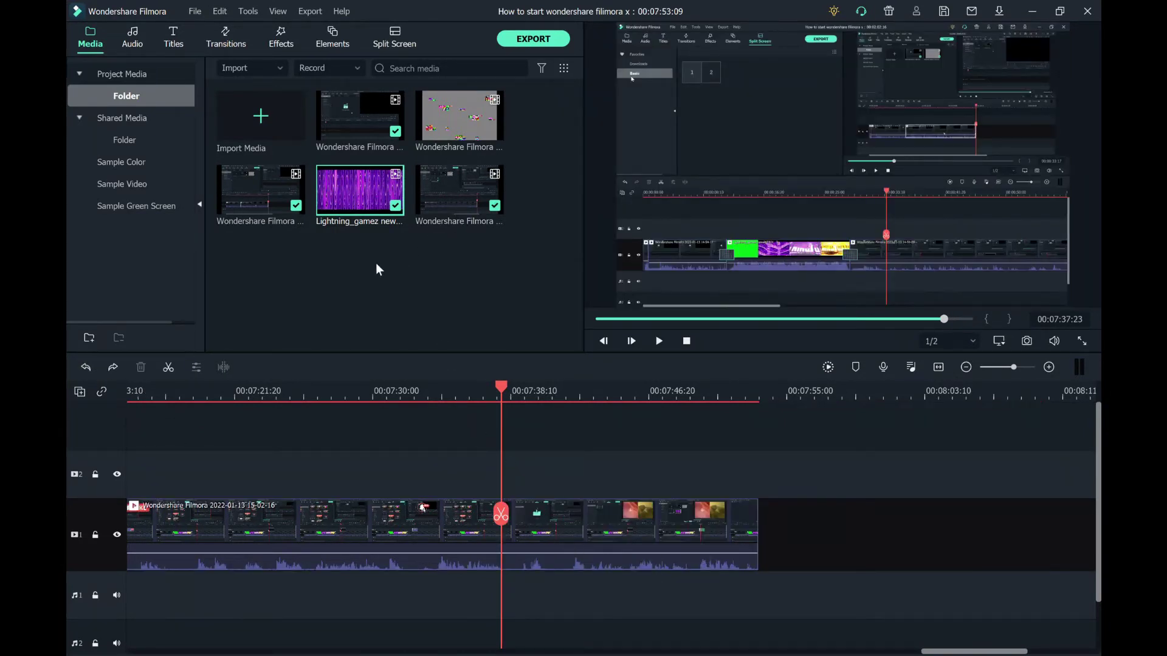
Scrub through the timeline and play back the closing section of the last footage clip from about 00:07:41
{"action": "left_click_drag", "start_coordinate": [510, 519], "coordinate": [227, 535]}
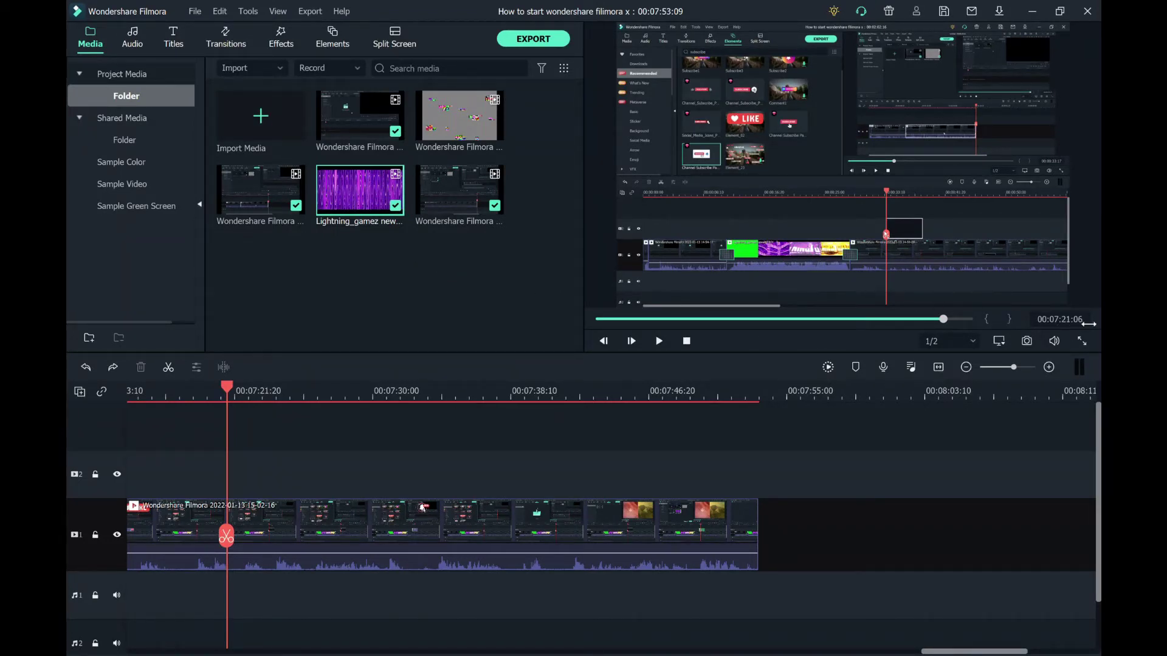
{"action": "left_click_drag", "start_coordinate": [209, 537], "coordinate": [115, 539]}
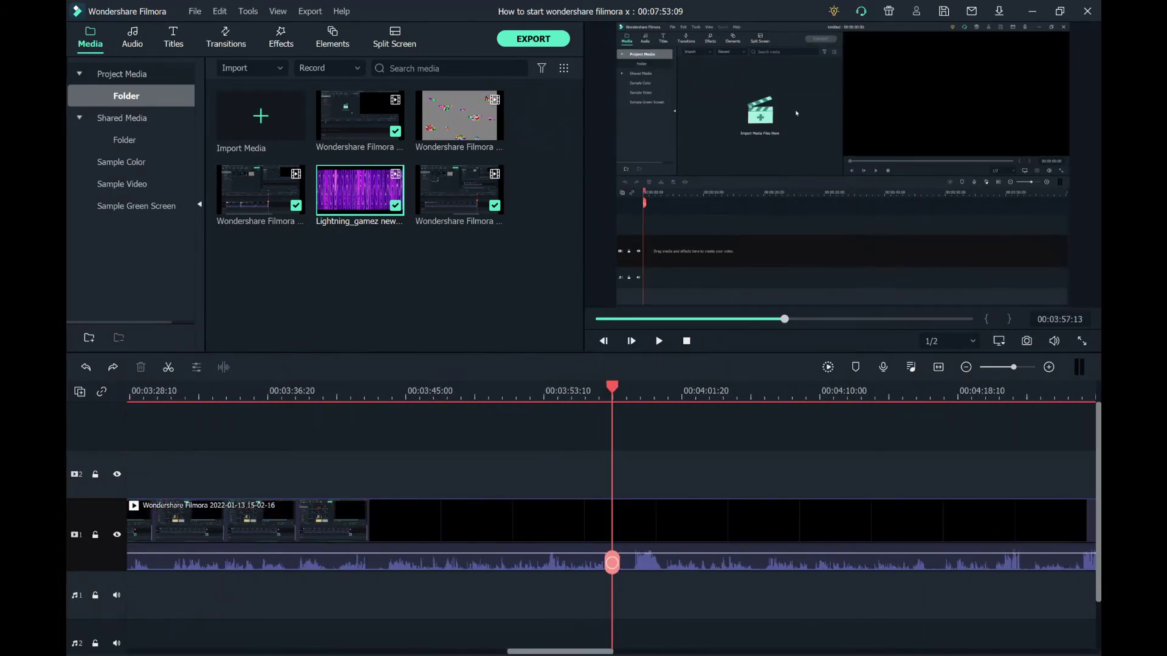
{"action": "left_click_drag", "start_coordinate": [612, 562], "coordinate": [1088, 528]}
{"action": "left_click_drag", "start_coordinate": [268, 539], "coordinate": [615, 537]}
{"action": "left_click_drag", "start_coordinate": [1009, 513], "coordinate": [307, 571]}
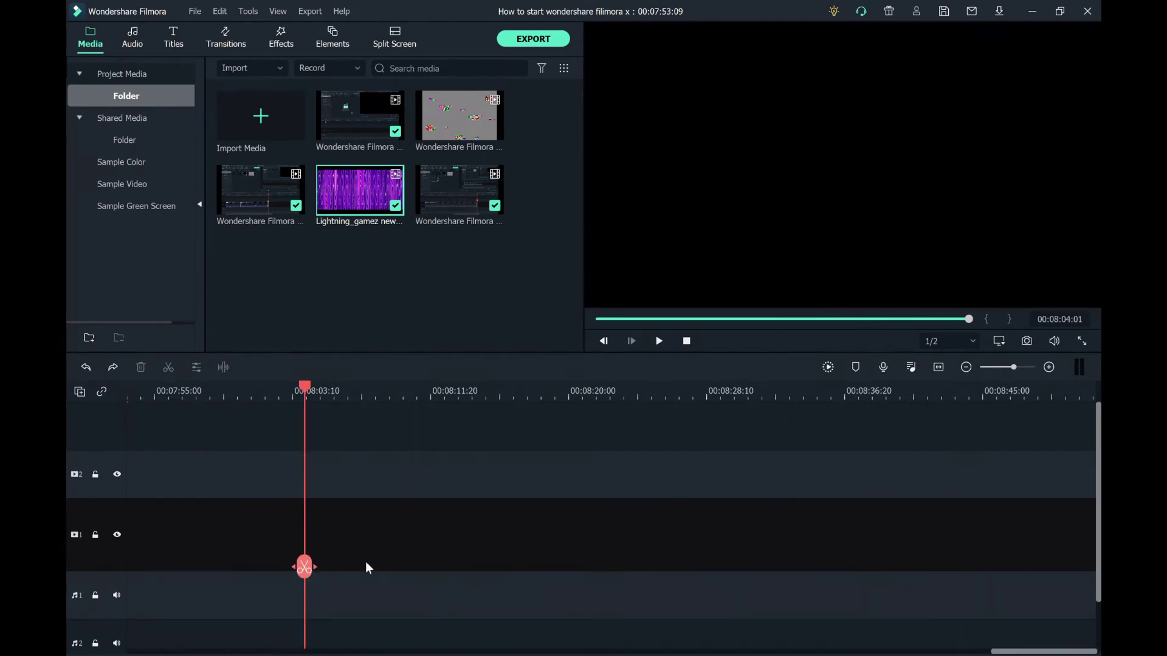
{"action": "left_click_drag", "start_coordinate": [1047, 652], "coordinate": [1006, 652]}
{"action": "left_click_drag", "start_coordinate": [674, 572], "coordinate": [339, 537]}
{"action": "left_click", "coordinate": [659, 341]}
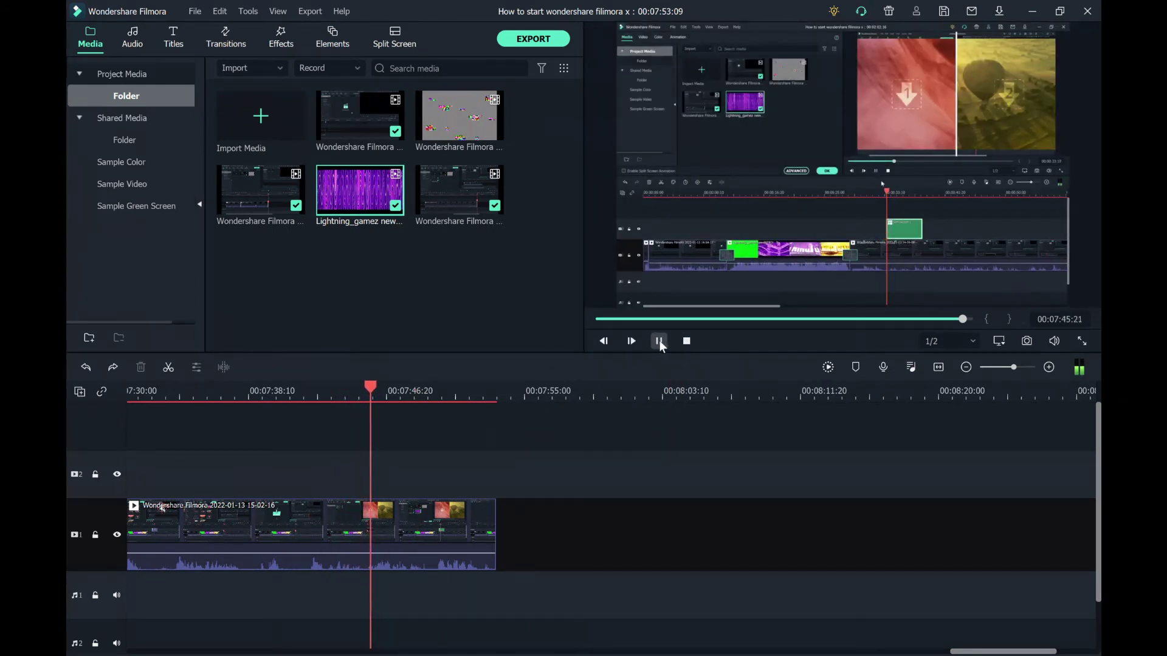
{"action": "left_click", "coordinate": [660, 341]}
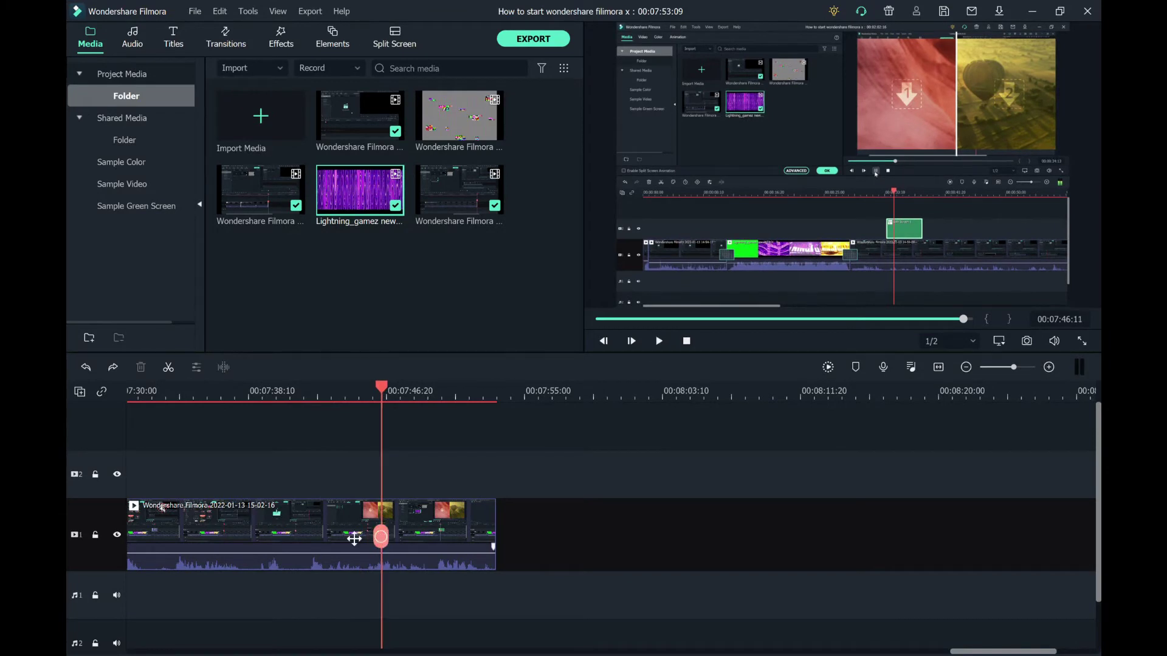
{"action": "left_click", "coordinate": [292, 529]}
{"action": "left_click", "coordinate": [659, 341]}
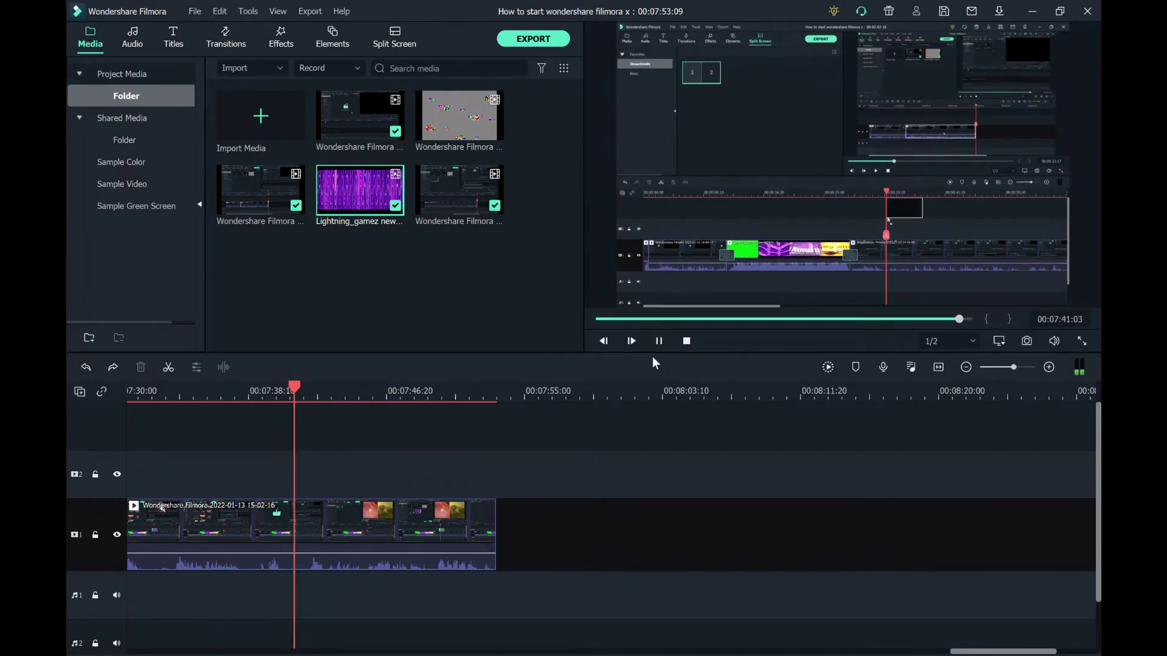
{"action": "left_click", "coordinate": [659, 341]}
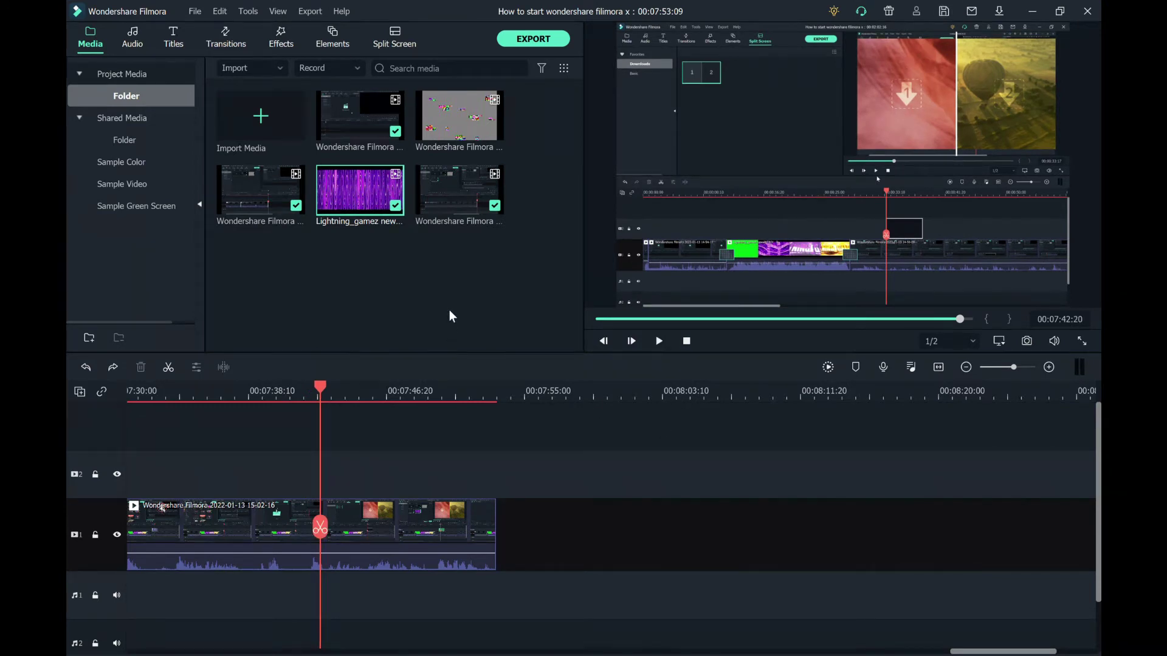
Browse the shared media, sample video, sample color and sample green screen libraries, then return to the project media
{"action": "left_click", "coordinate": [126, 119]}
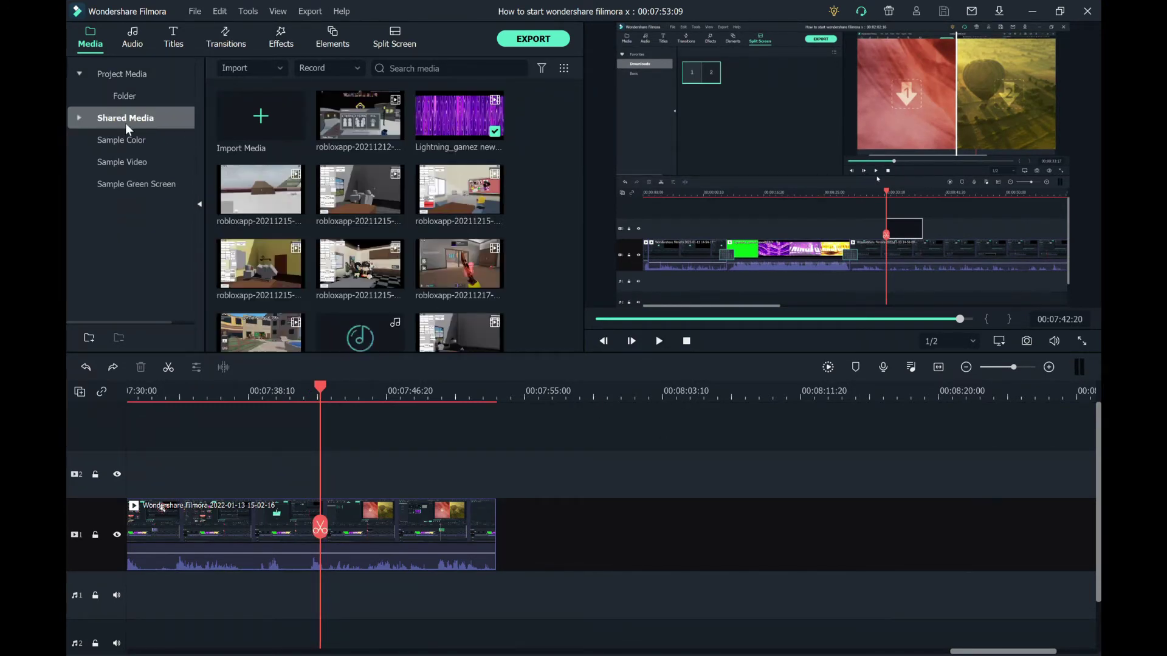
{"action": "left_click", "coordinate": [148, 94]}
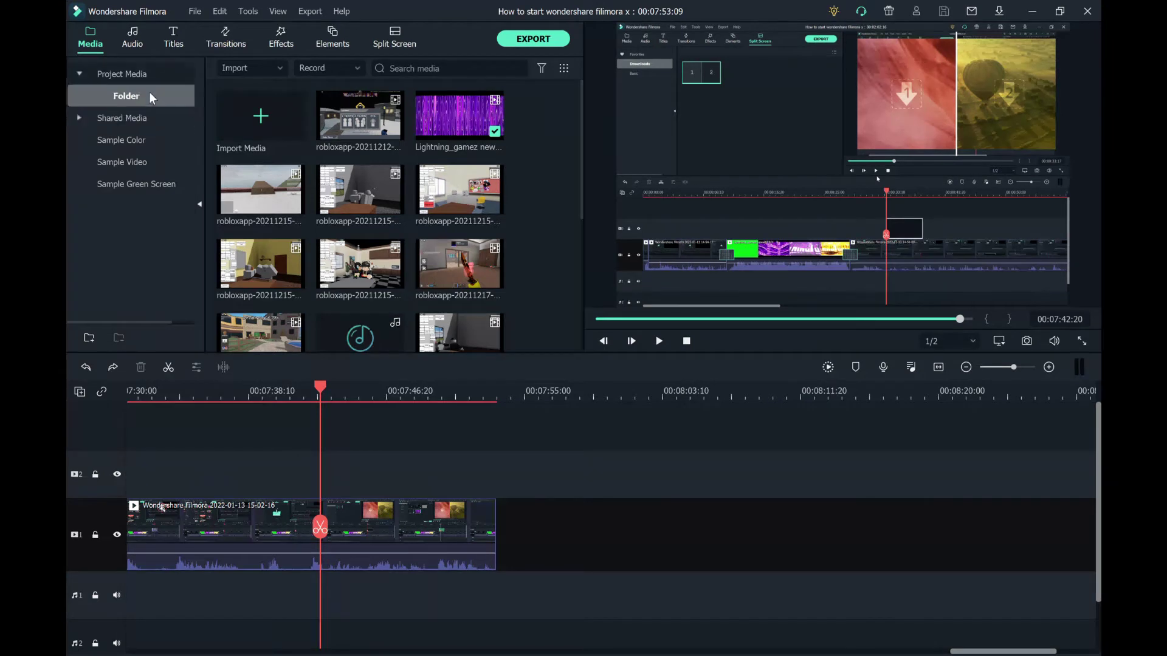
{"action": "left_click", "coordinate": [148, 157]}
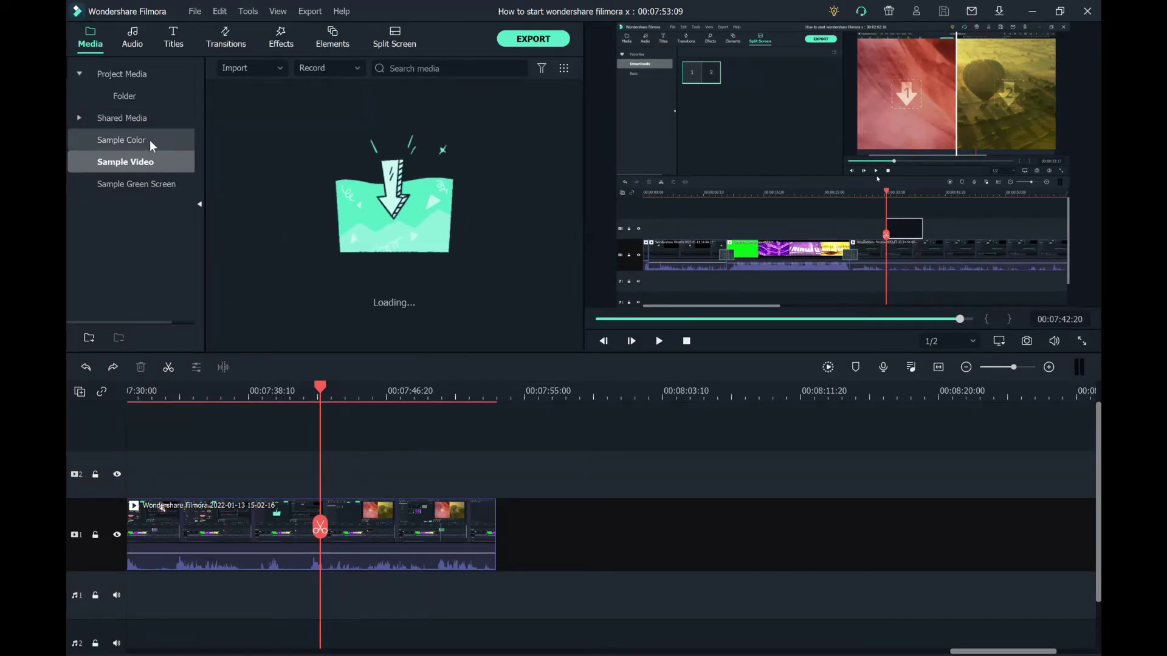
{"action": "left_click", "coordinate": [152, 145]}
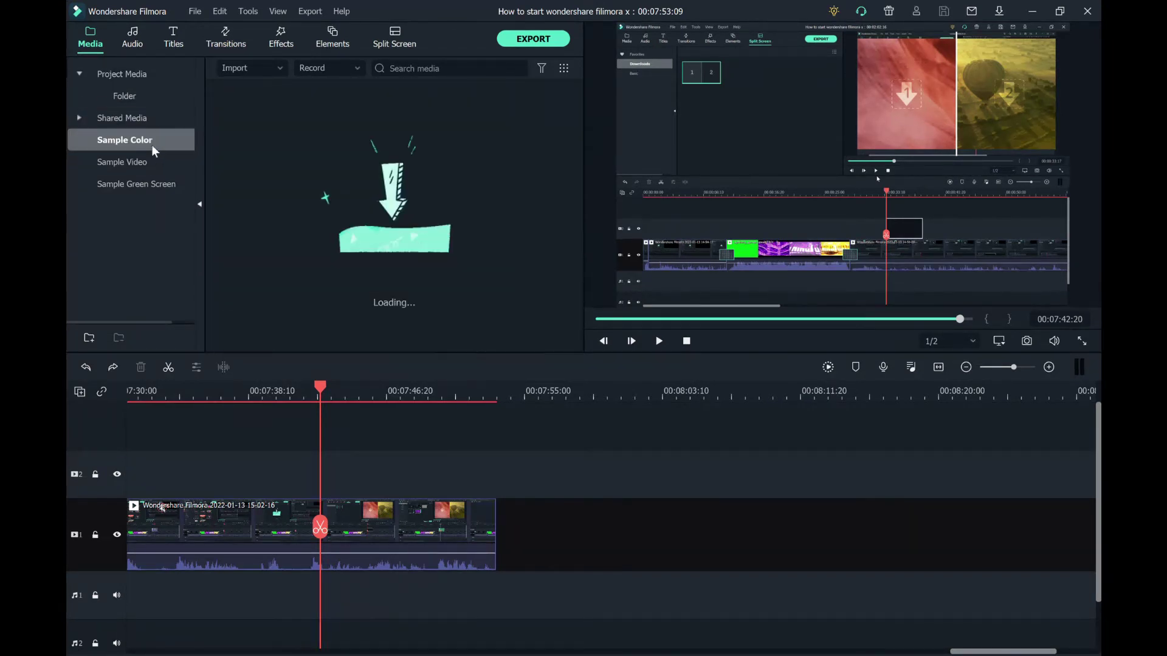
{"action": "left_click", "coordinate": [157, 189]}
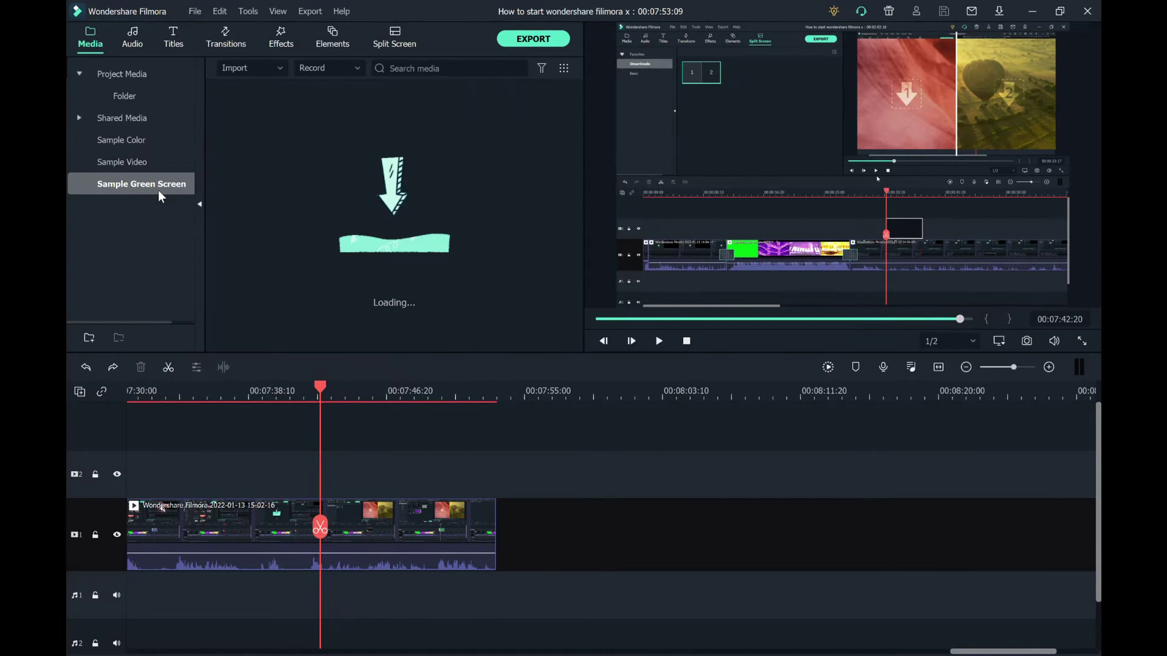
{"action": "left_click", "coordinate": [163, 78]}
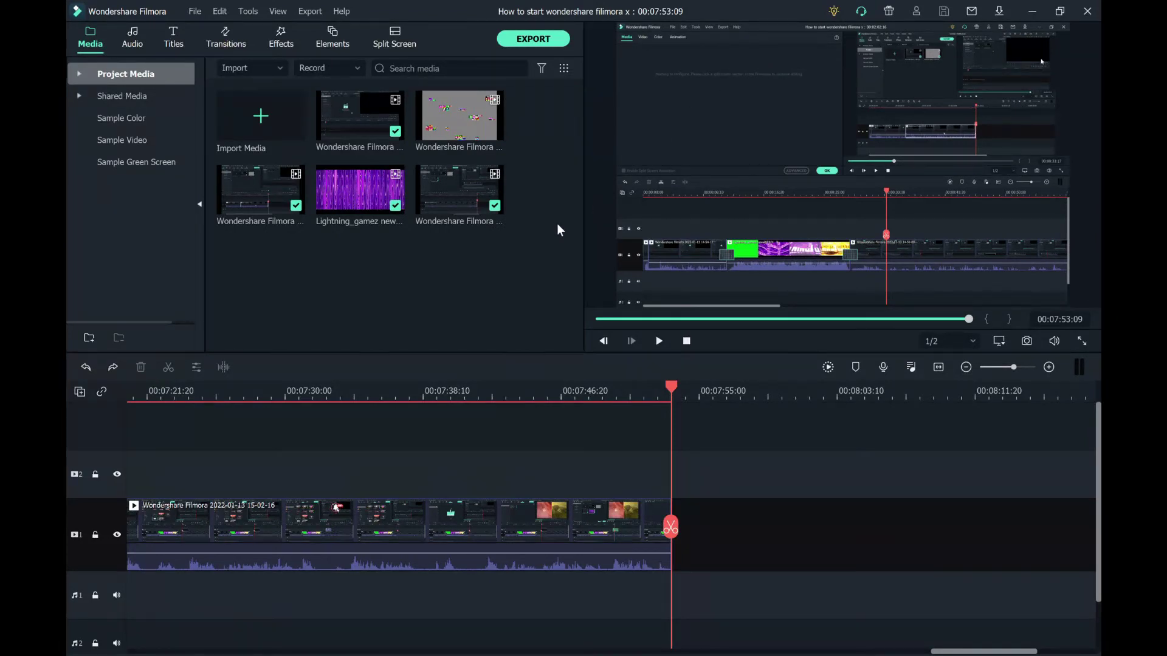
{"action": "left_click_drag", "start_coordinate": [671, 528], "coordinate": [194, 562]}
{"action": "key", "text": "End"}
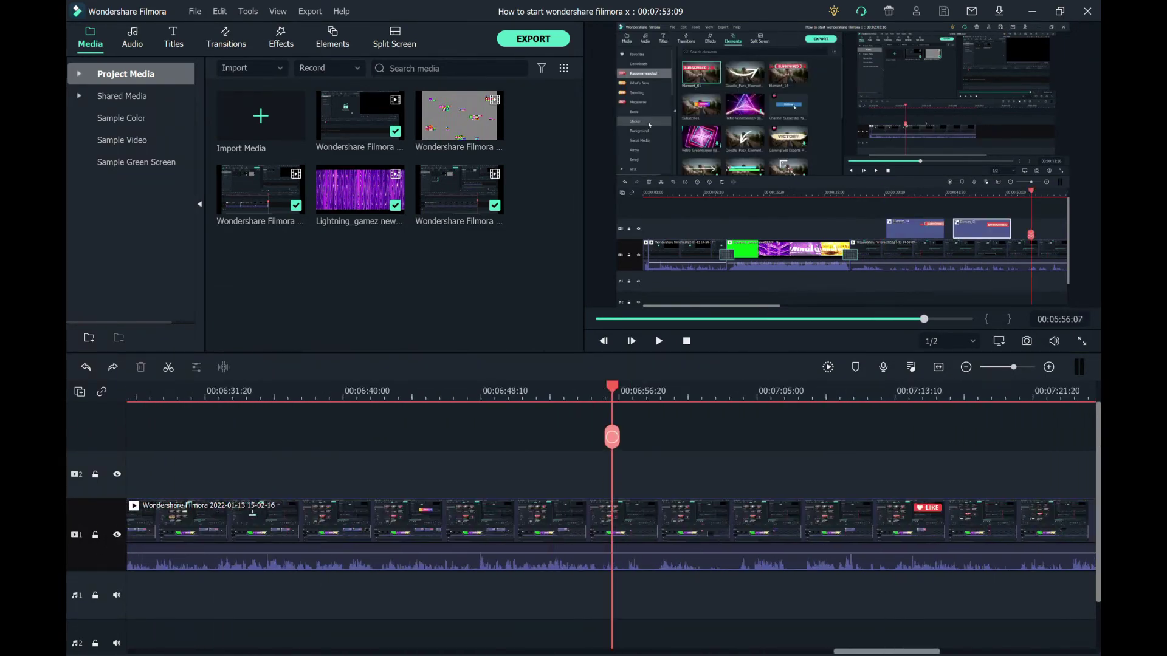
{"action": "left_click_drag", "start_coordinate": [289, 554], "coordinate": [1068, 522]}
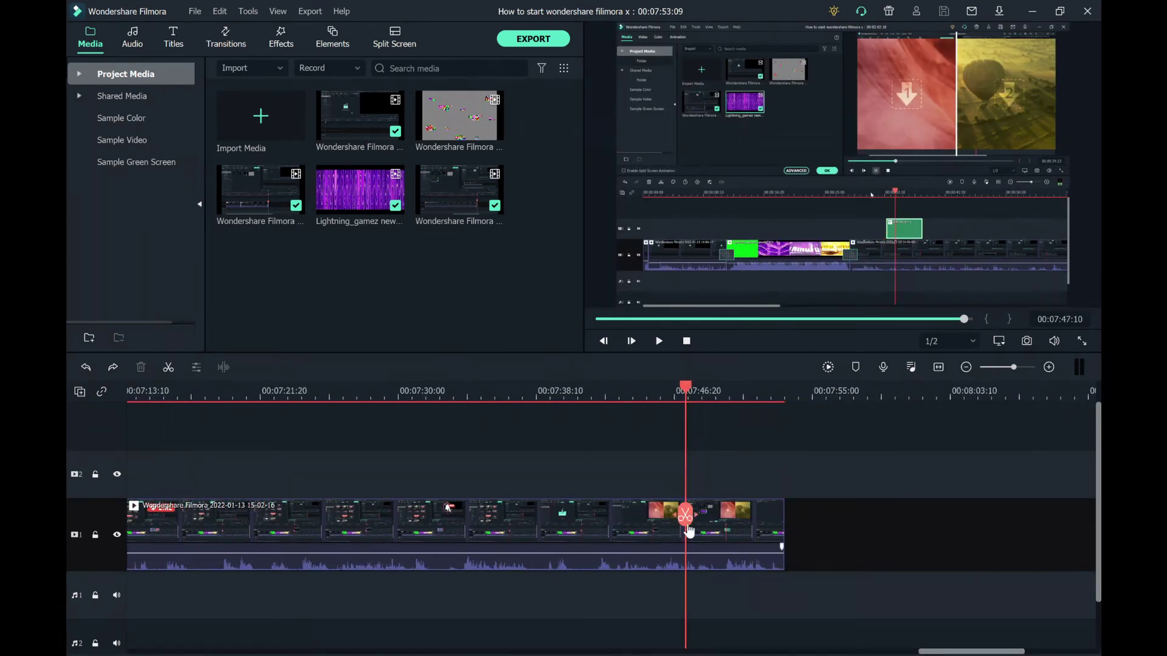
{"action": "left_click_drag", "start_coordinate": [693, 522], "coordinate": [780, 540]}
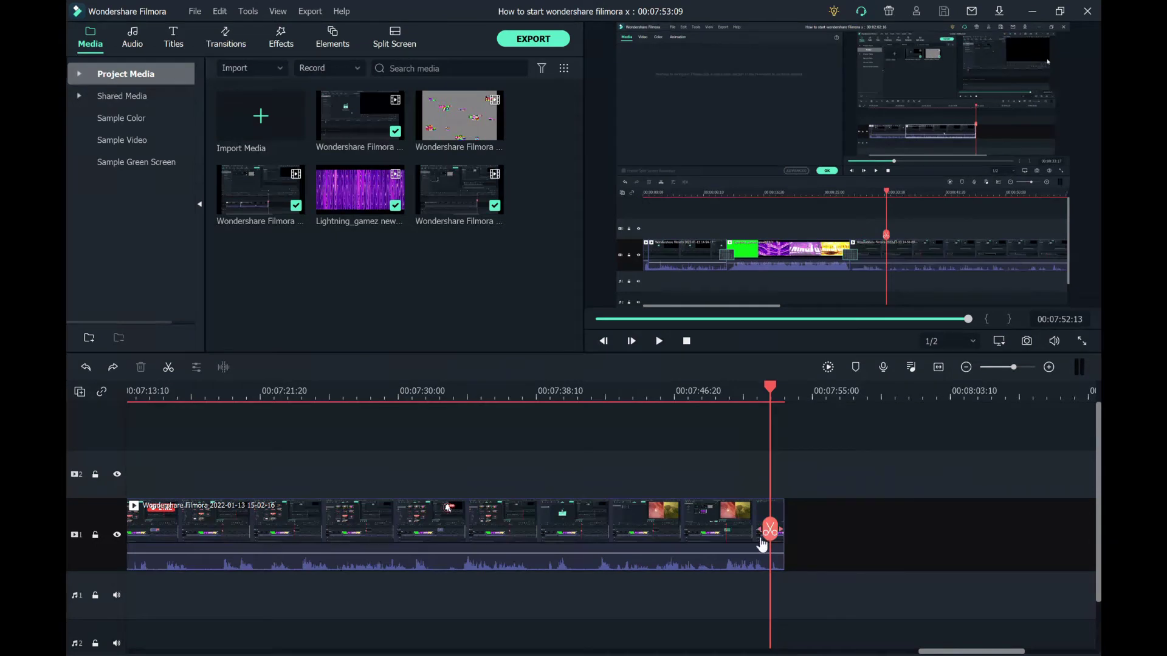
Place the Subtitle 1 title on the second video track at 00:07:45:22 and preview it
{"action": "left_click_drag", "start_coordinate": [772, 531], "coordinate": [506, 523]}
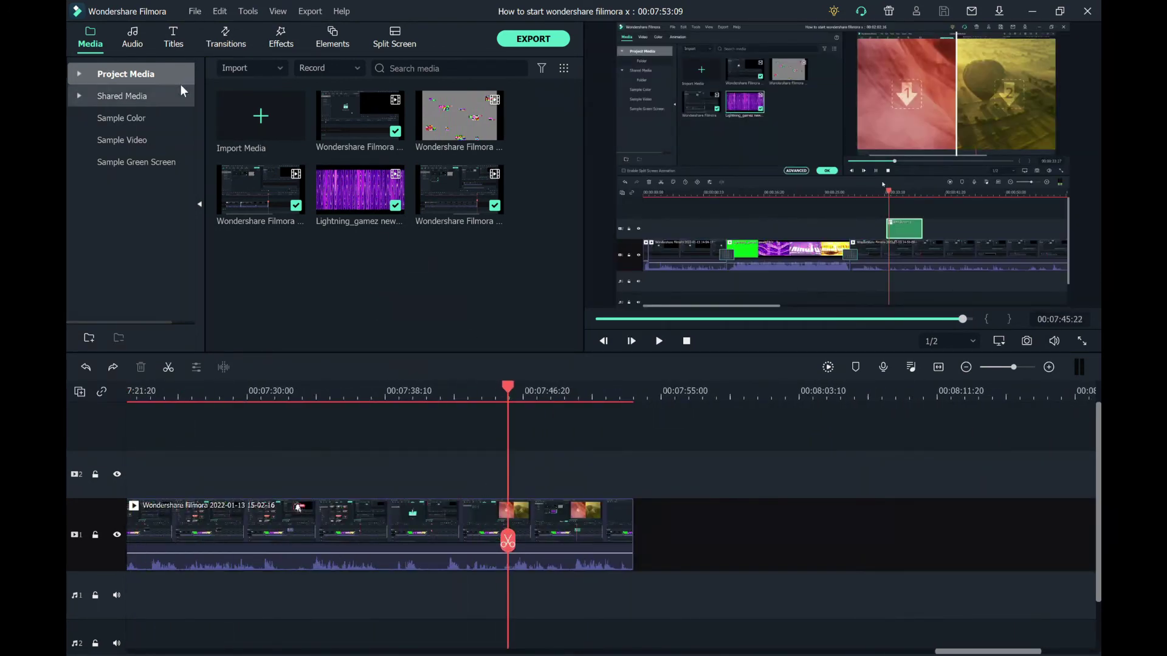
{"action": "left_click", "coordinate": [183, 33]}
{"action": "left_click_drag", "start_coordinate": [243, 121], "coordinate": [510, 468]}
{"action": "left_click", "coordinate": [659, 342]}
{"action": "left_click", "coordinate": [659, 342]}
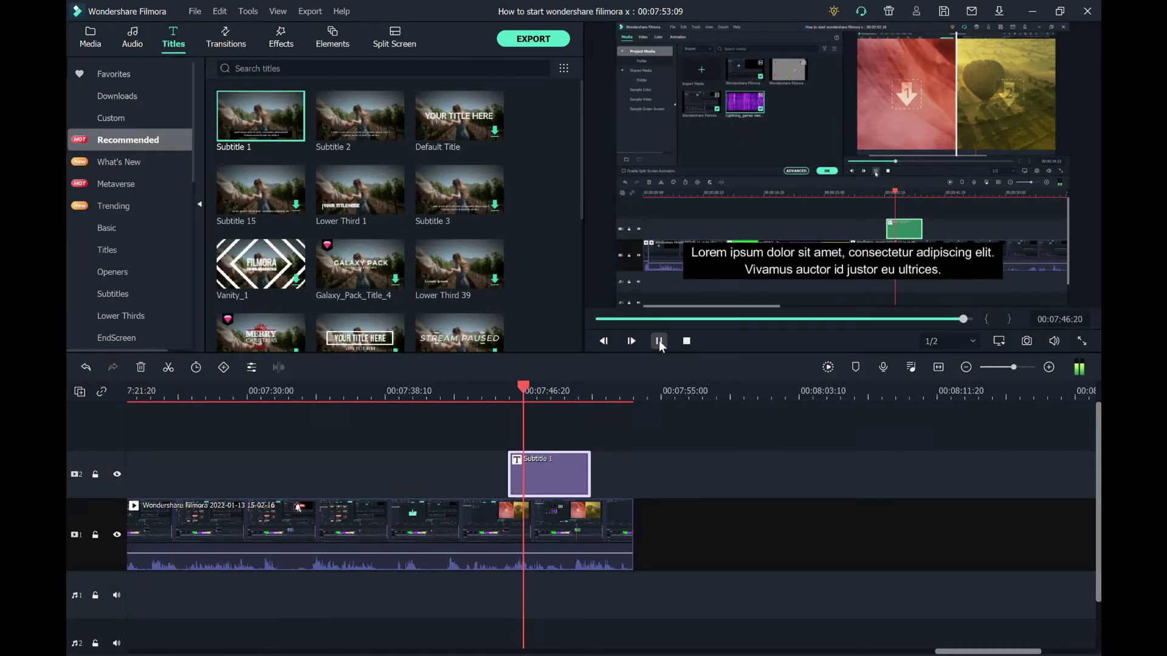
Replace the placeholder text of the Subtitle 1 title with "Poop subscribe!"
{"action": "left_click", "coordinate": [743, 272]}
{"action": "double_click", "coordinate": [553, 475]}
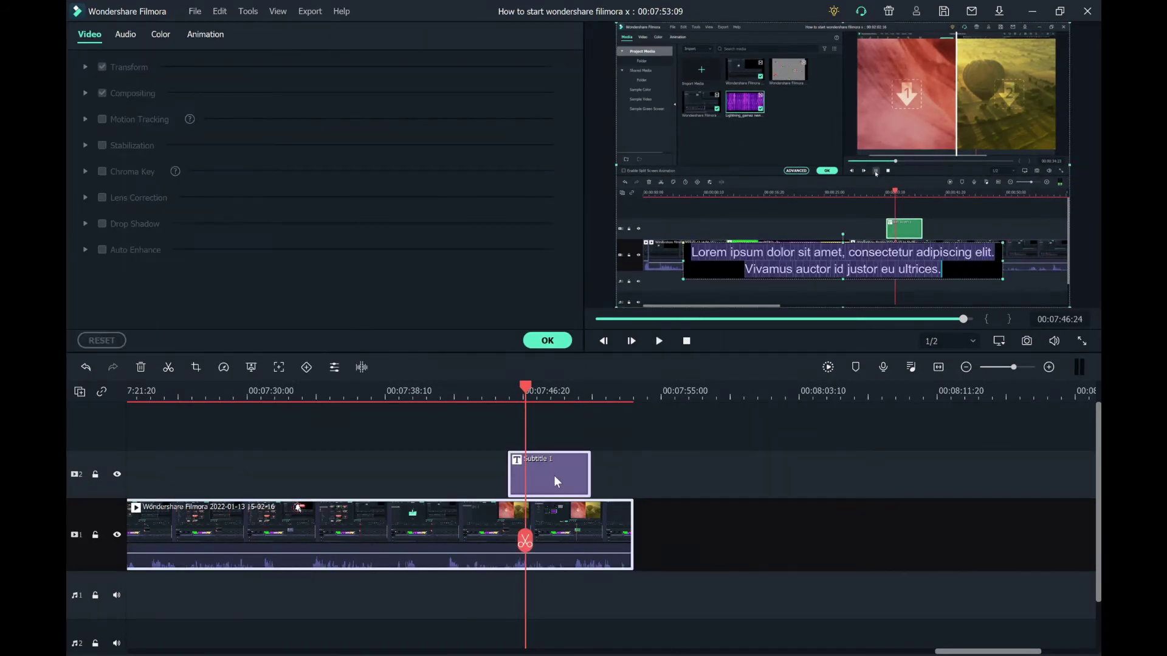
{"action": "left_click", "coordinate": [432, 140]}
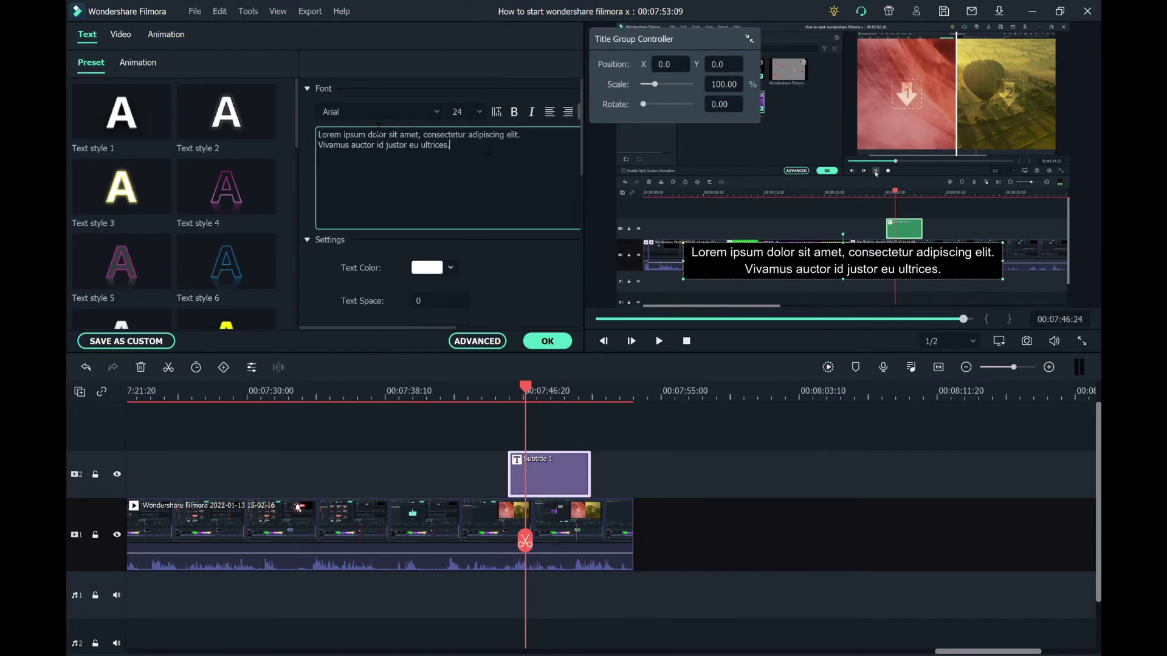
{"action": "key", "text": "ctrl+a"}
{"action": "key", "text": "BackSpace"}
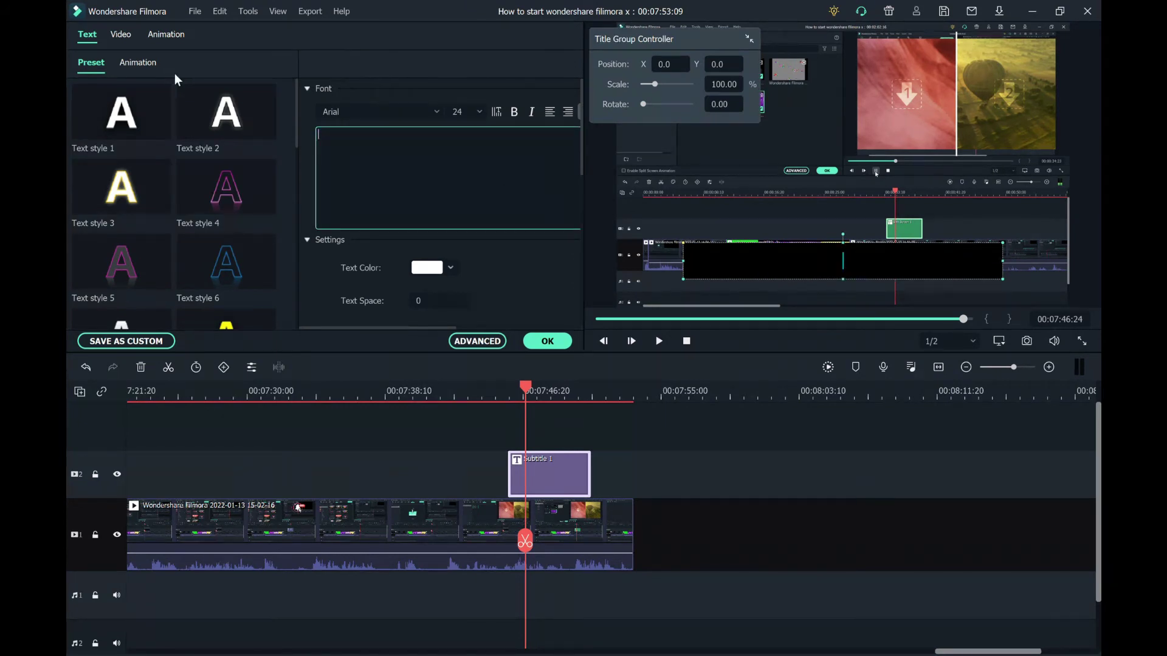
{"action": "type", "text": "Poop subscribe!"}
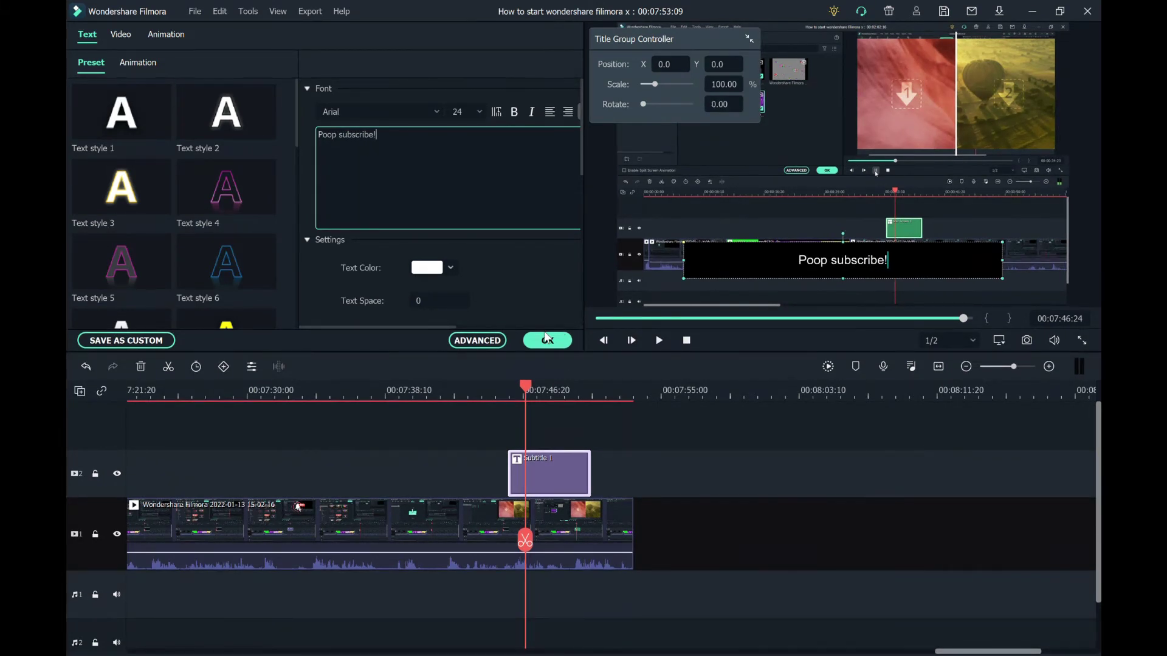
{"action": "left_click", "coordinate": [547, 339]}
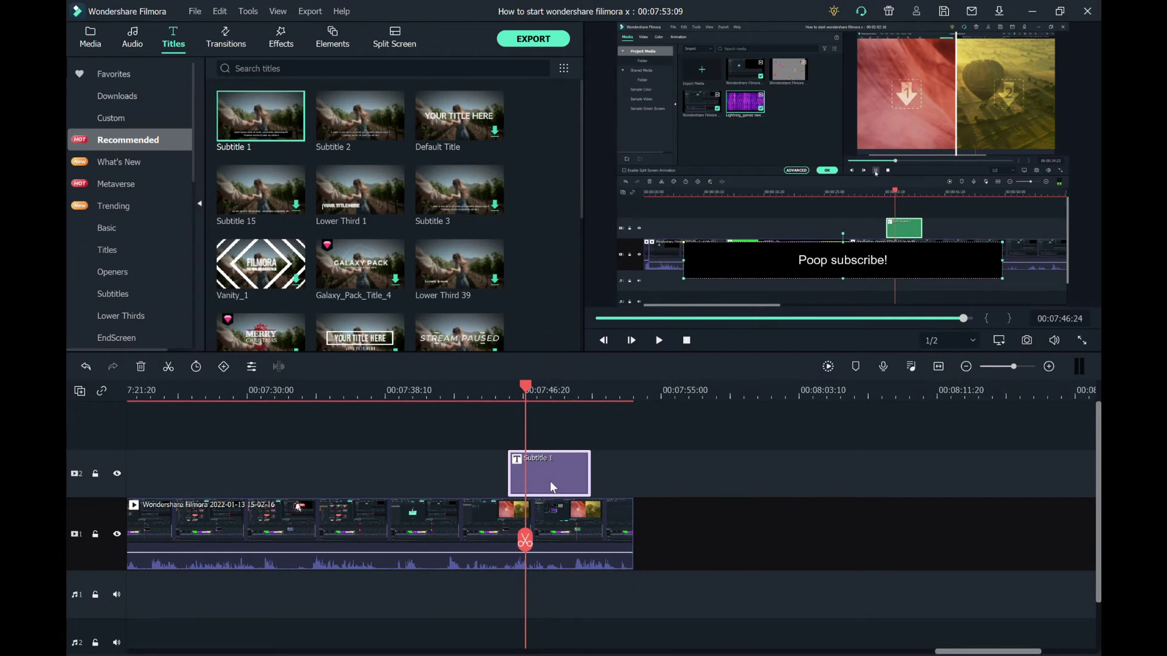
Shorten the Subtitle 1 title to about 2 seconds and delete it after previewing
{"action": "left_click_drag", "start_coordinate": [589, 474], "coordinate": [547, 474]}
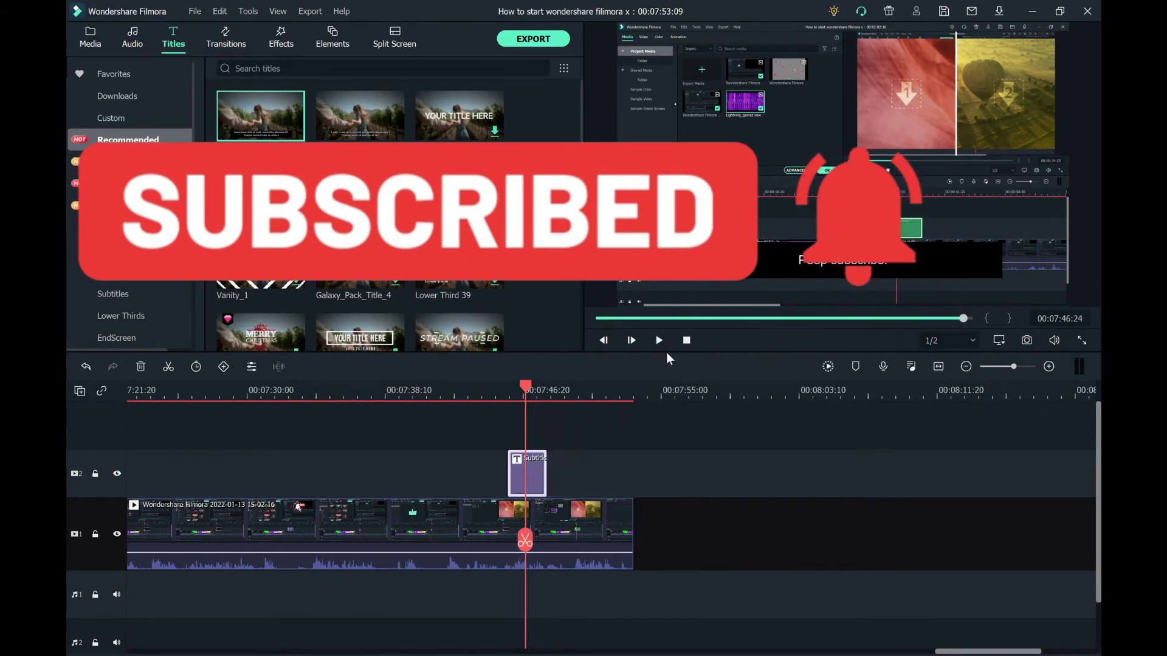
{"action": "left_click", "coordinate": [658, 341]}
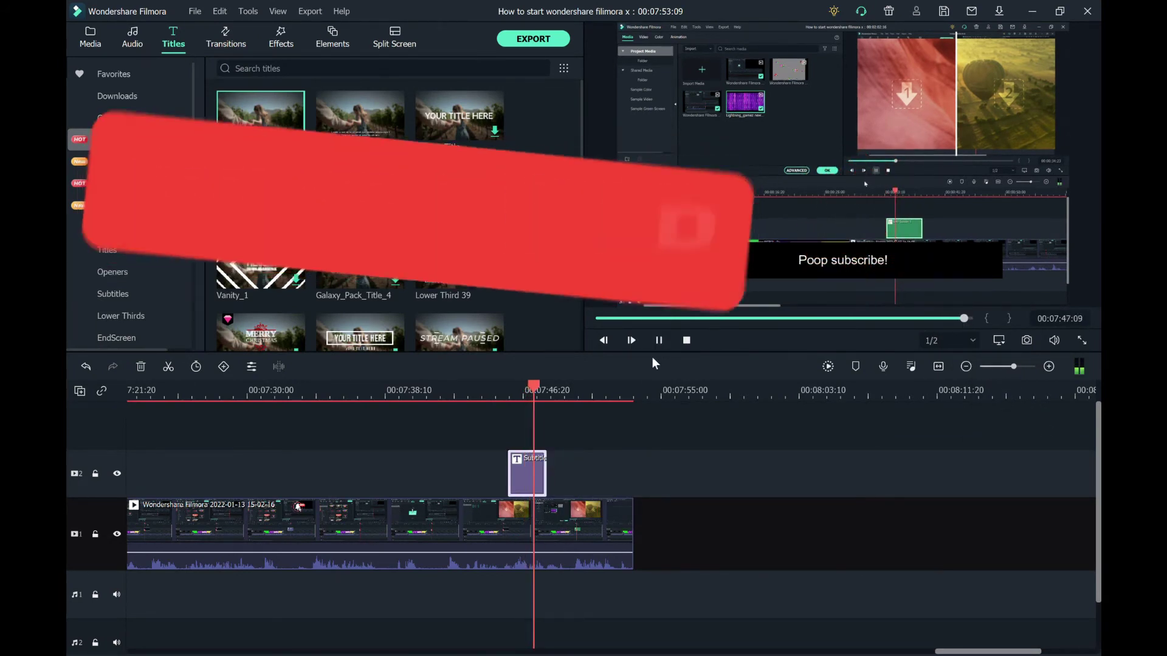
{"action": "left_click", "coordinate": [660, 340]}
{"action": "left_click", "coordinate": [140, 367]}
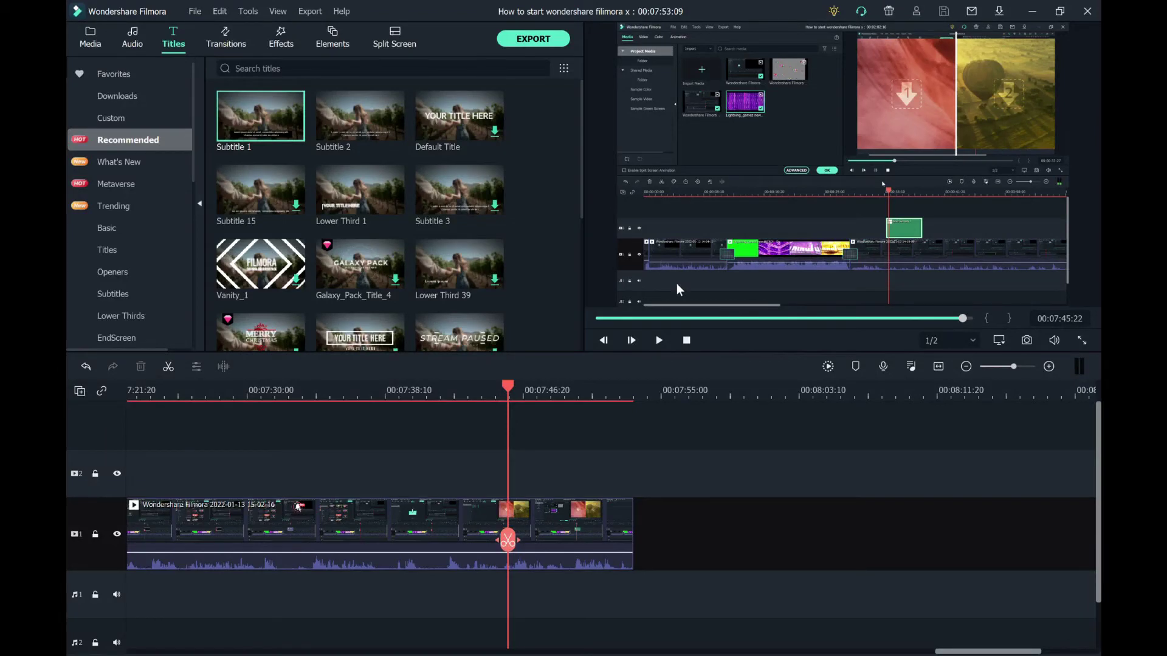
Browse the recommended titles, effects, elements and split screen libraries, and return to the project media
{"action": "scroll", "coordinate": [348, 147], "scroll_direction": "down", "scroll_amount": 10}
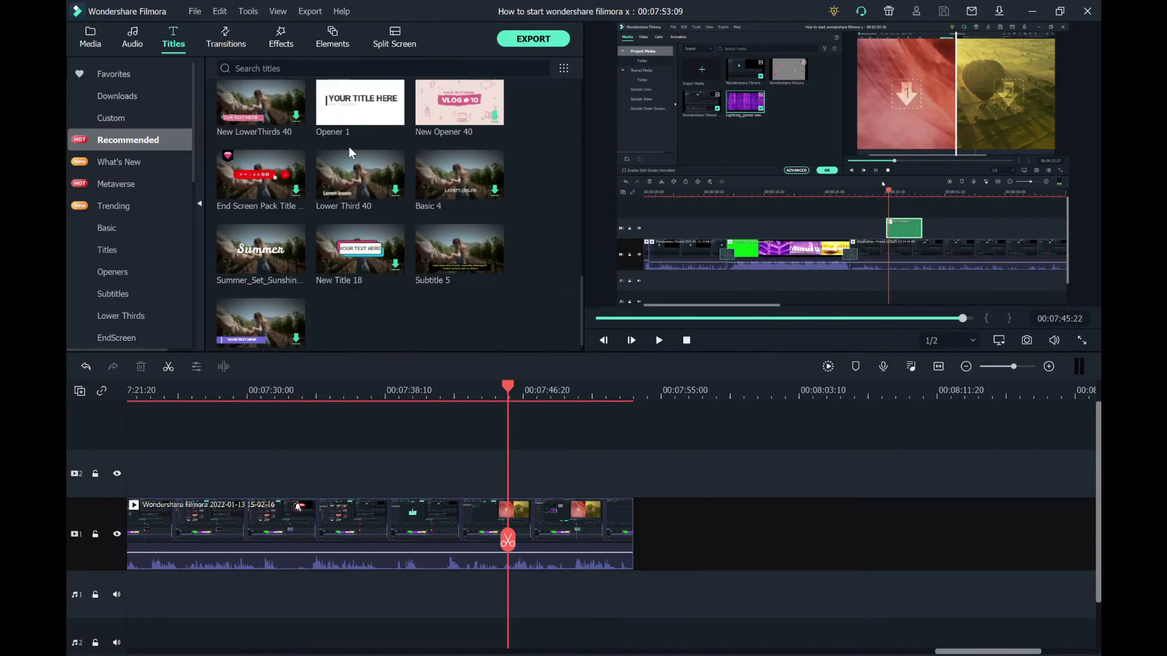
{"action": "scroll", "coordinate": [379, 232], "scroll_direction": "up", "scroll_amount": 10}
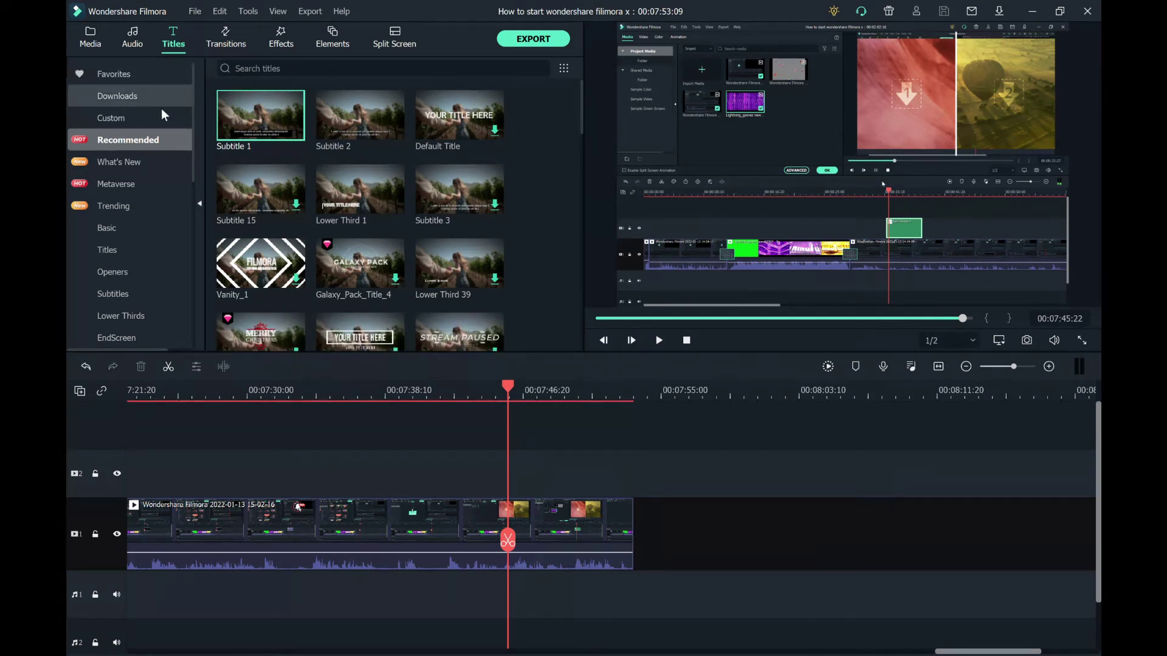
{"action": "left_click", "coordinate": [291, 39]}
{"action": "left_click", "coordinate": [338, 42]}
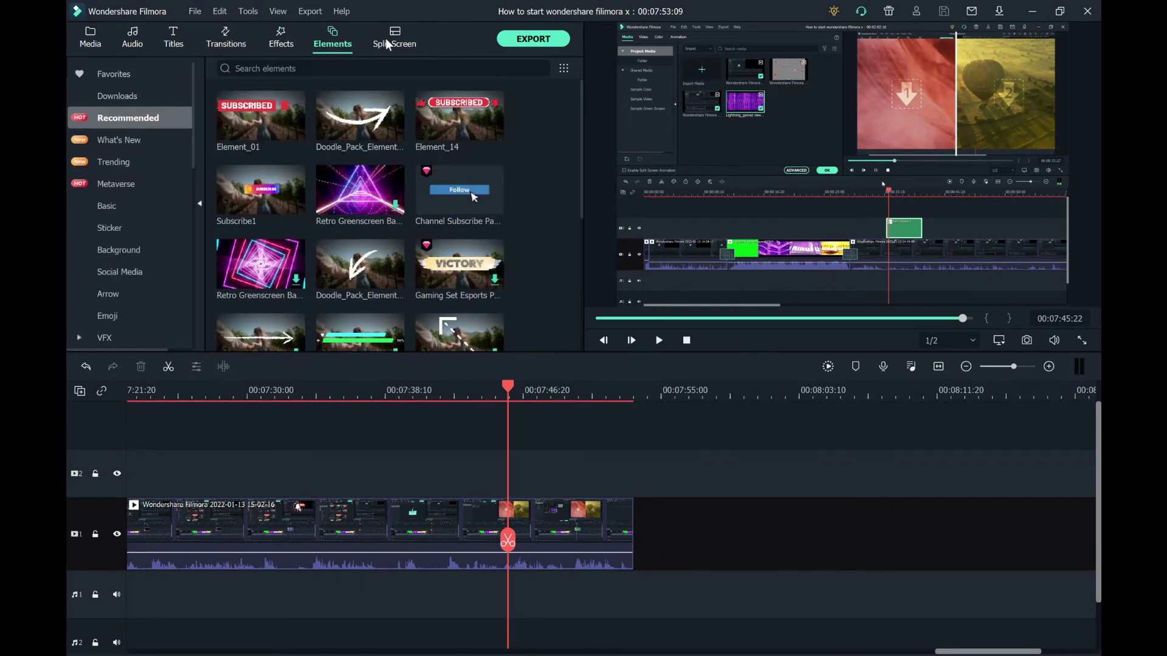
{"action": "left_click", "coordinate": [385, 38]}
{"action": "left_click", "coordinate": [342, 48]}
{"action": "scroll", "coordinate": [358, 216], "scroll_direction": "down", "scroll_amount": 5}
{"action": "scroll", "coordinate": [349, 241], "scroll_direction": "up", "scroll_amount": 10}
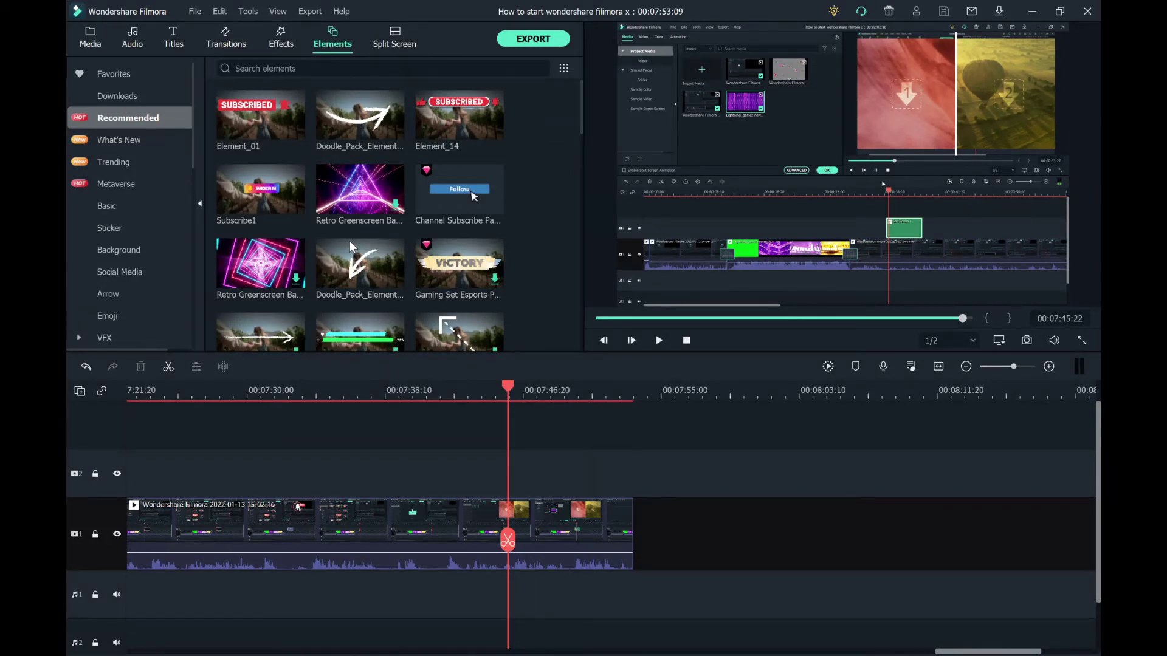
{"action": "left_click", "coordinate": [82, 34]}
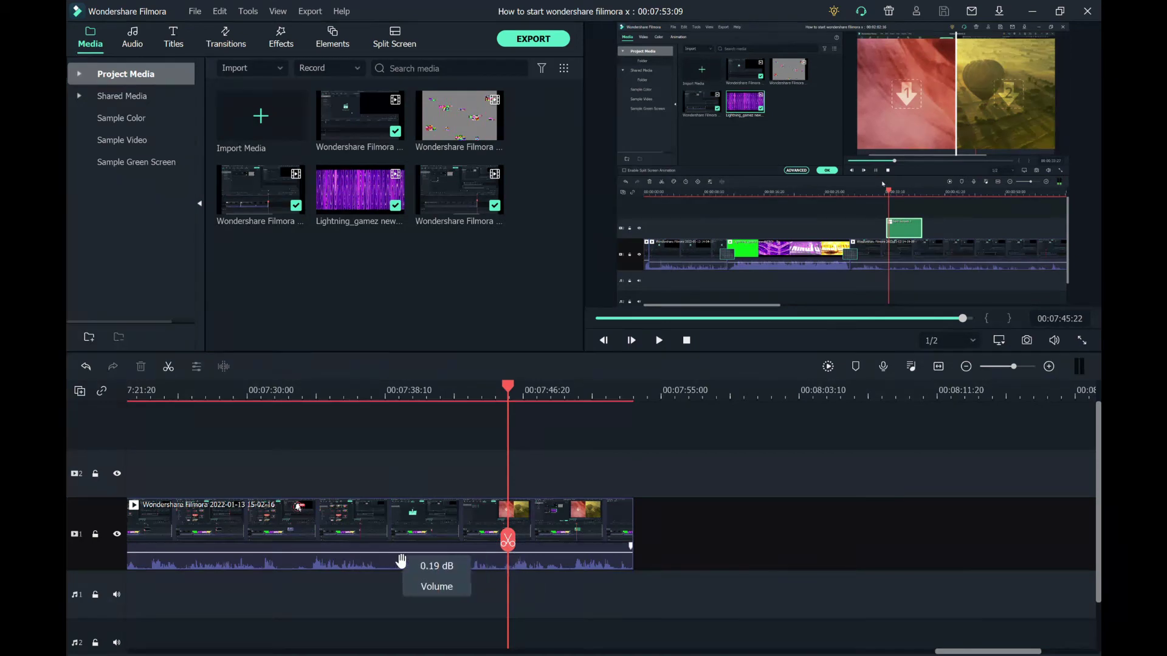
Move the playhead to 00:07:43:28 and look through the preview's playback quality options, keeping 1/2
{"action": "left_click_drag", "start_coordinate": [512, 547], "coordinate": [186, 541]}
{"action": "left_click_drag", "start_coordinate": [688, 555], "coordinate": [821, 540]}
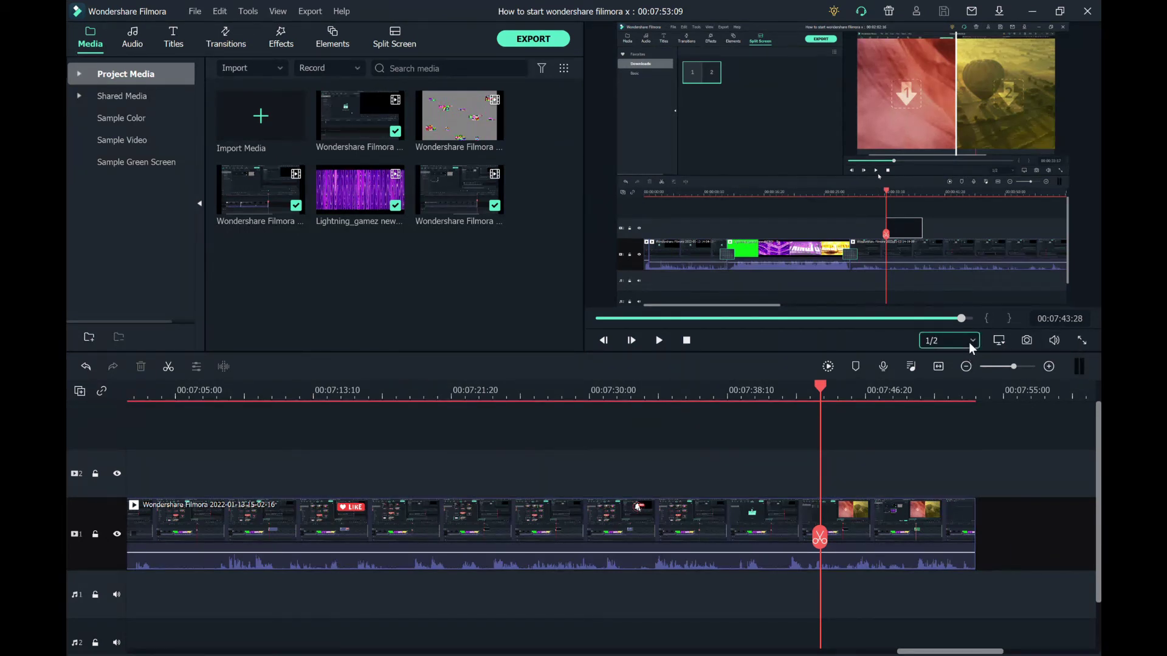
{"action": "key", "text": "Up"}
{"action": "key", "text": "Down"}
{"action": "key", "text": "Down"}
{"action": "key", "text": "Down"}
{"action": "key", "text": "Down"}
{"action": "left_click", "coordinate": [962, 341]}
{"action": "key", "text": "Up"}
{"action": "key", "text": "Up"}
{"action": "key", "text": "Up"}
{"action": "key", "text": "Up"}
{"action": "key", "text": "Down"}
{"action": "key", "text": "Down"}
{"action": "key", "text": "Down"}
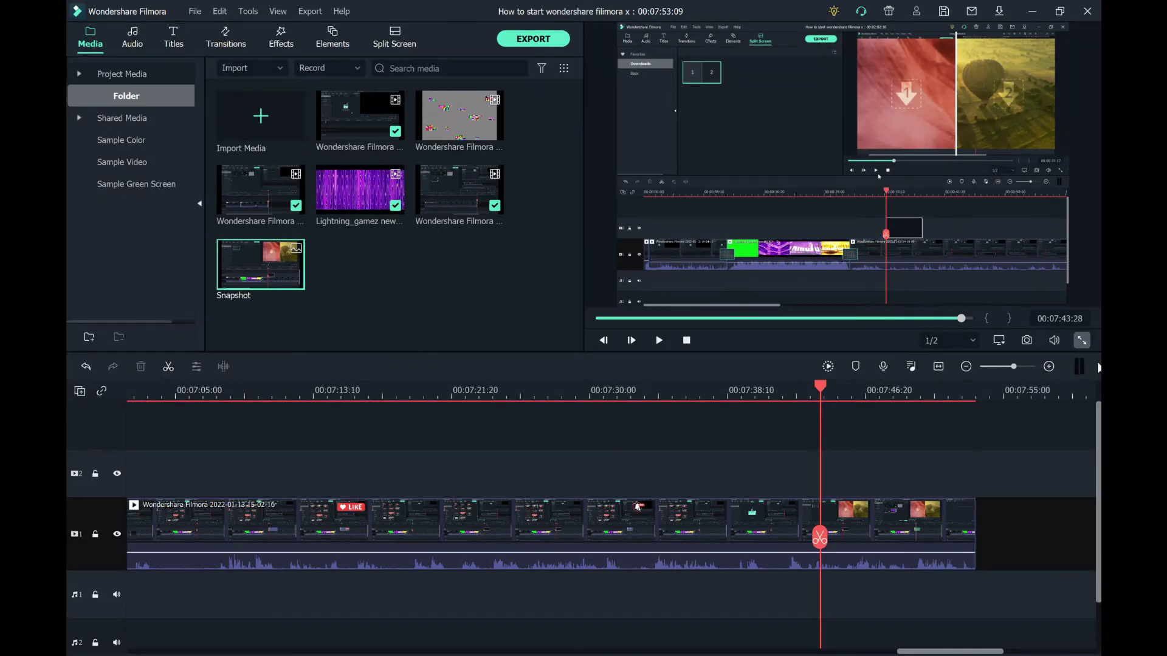
Zoom the timeline to fit the whole project, and undo, redo and again undo adding the snapshot to the media folder
{"action": "left_click", "coordinate": [494, 315]}
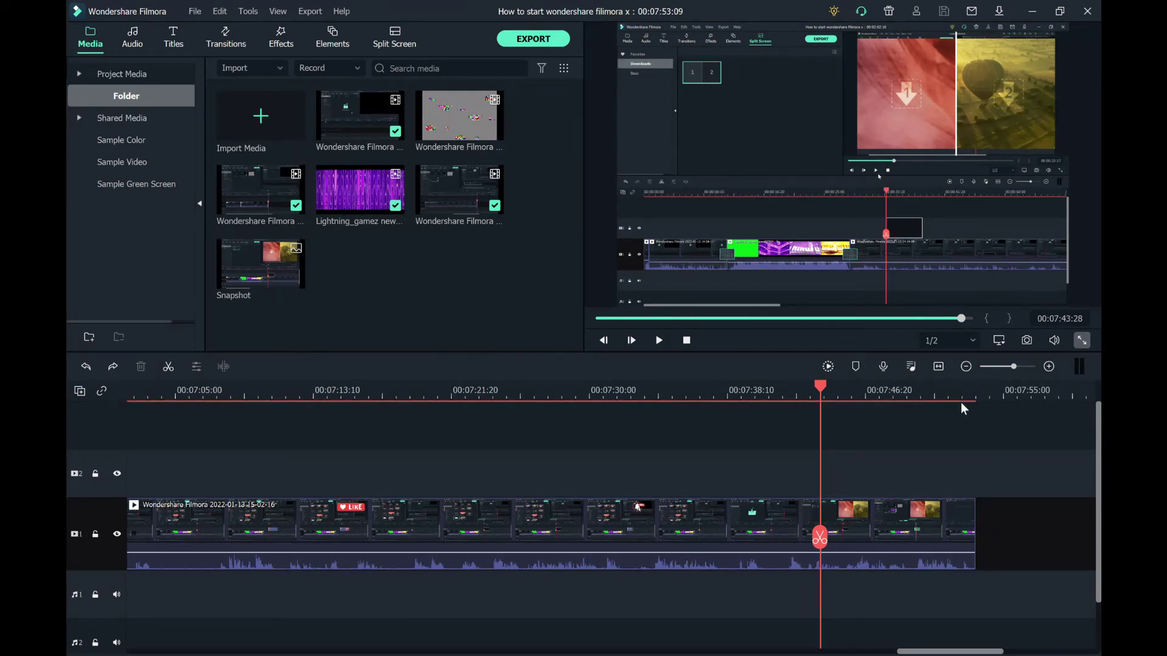
{"action": "left_click", "coordinate": [941, 366]}
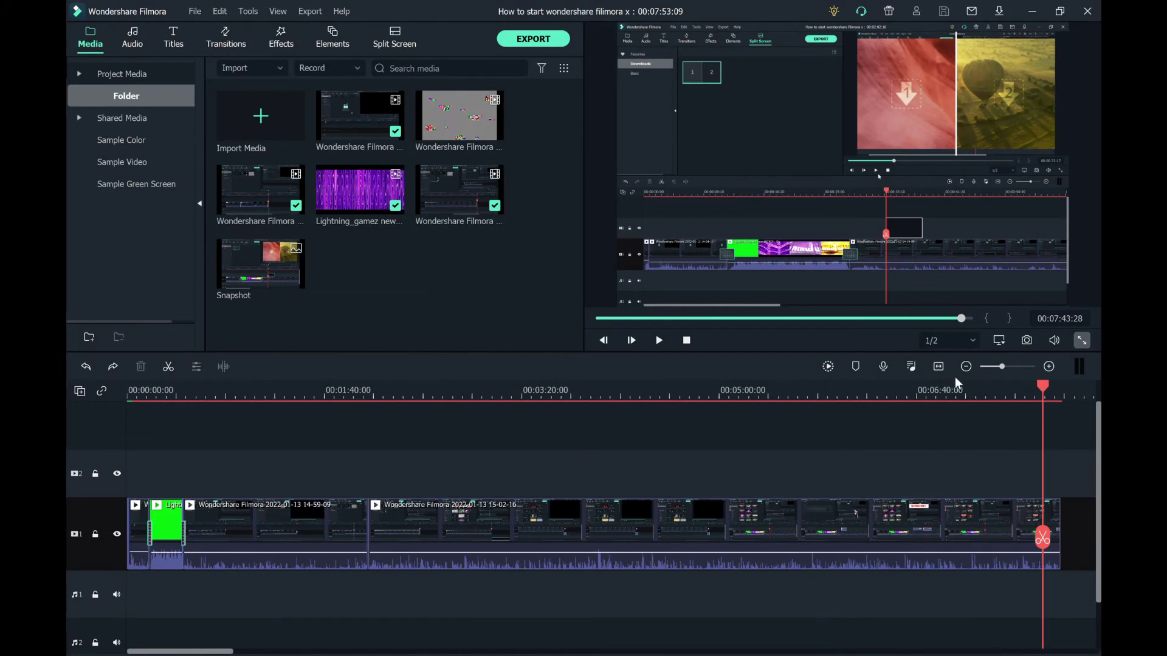
{"action": "left_click", "coordinate": [86, 368]}
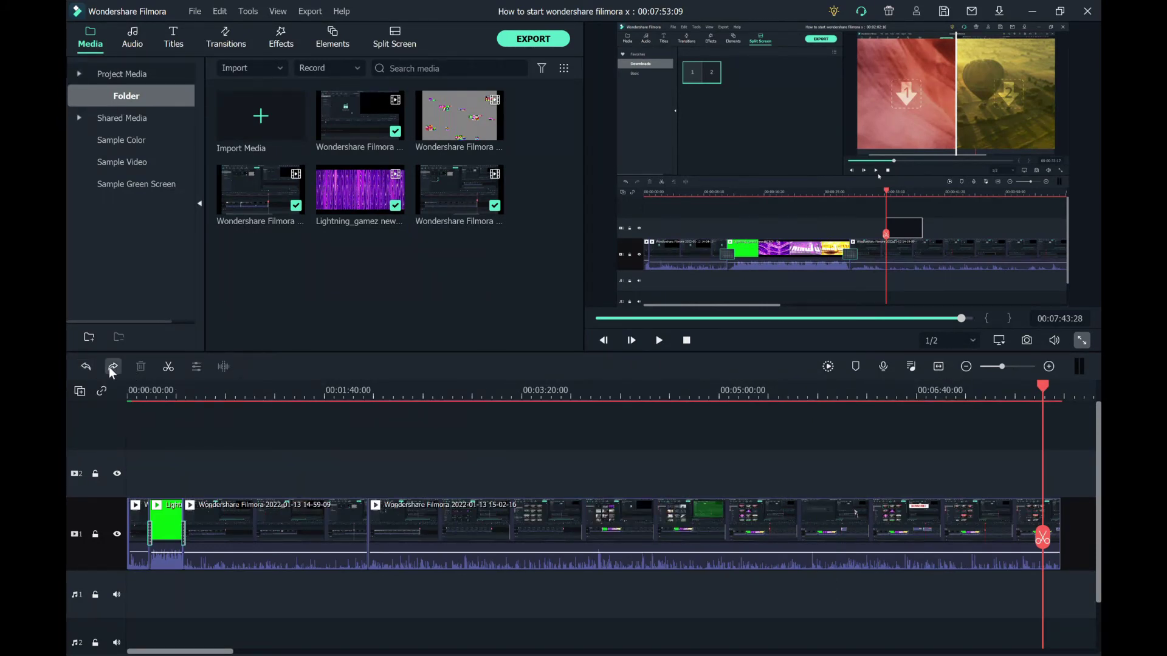
{"action": "left_click", "coordinate": [112, 366]}
{"action": "left_click", "coordinate": [85, 366]}
Look through the split screen, elements, effects, transitions, titles and audio libraries, and return to the media folder
{"action": "left_click", "coordinate": [404, 46]}
{"action": "left_click", "coordinate": [337, 38]}
{"action": "left_click", "coordinate": [281, 34]}
{"action": "left_click", "coordinate": [240, 38]}
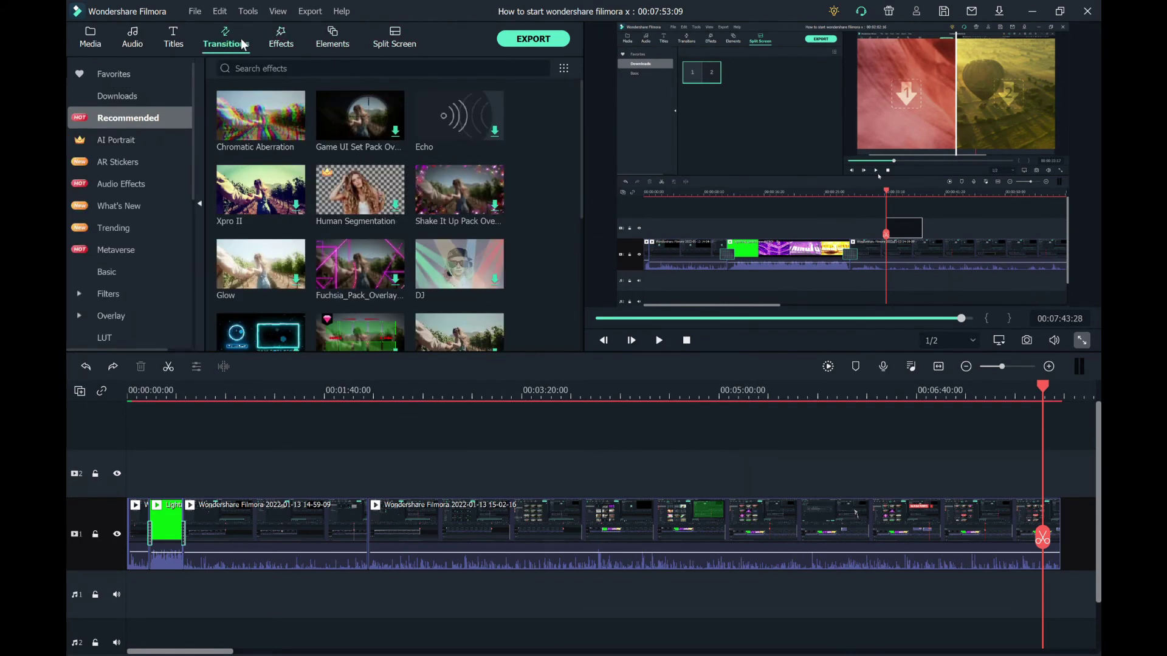
{"action": "left_click", "coordinate": [167, 33]}
{"action": "left_click", "coordinate": [131, 39]}
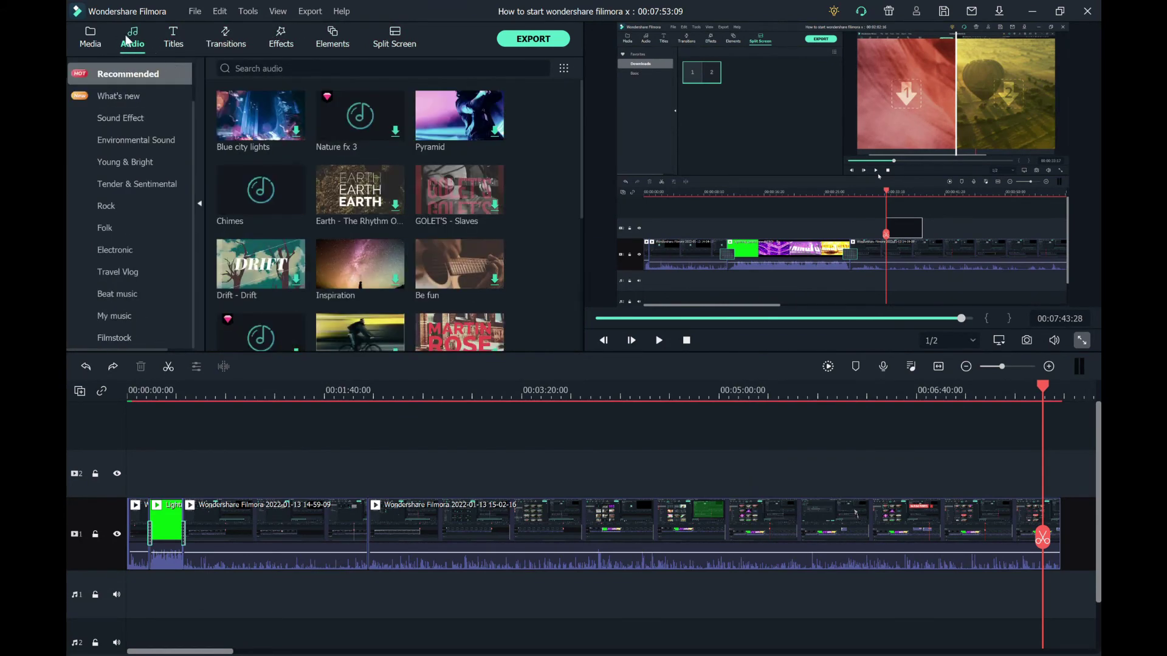
{"action": "left_click", "coordinate": [91, 37]}
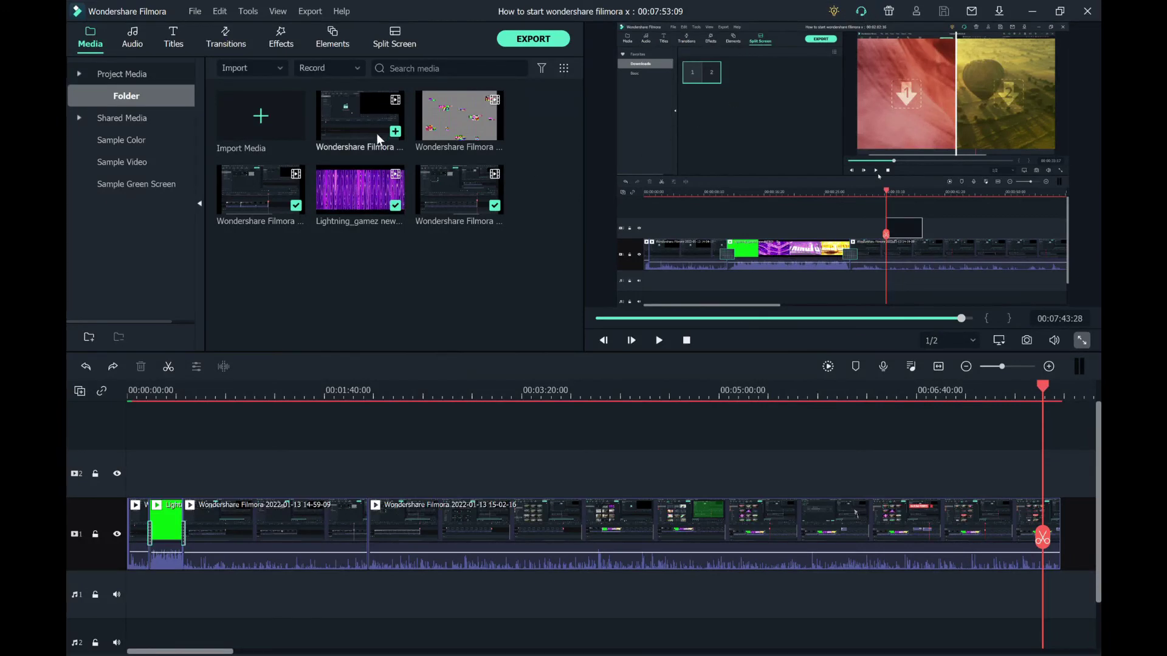
Open the video properties beside the 14-59-09 clip at 00:00:28:17, examine its settings and close them
{"action": "double_click", "coordinate": [247, 534]}
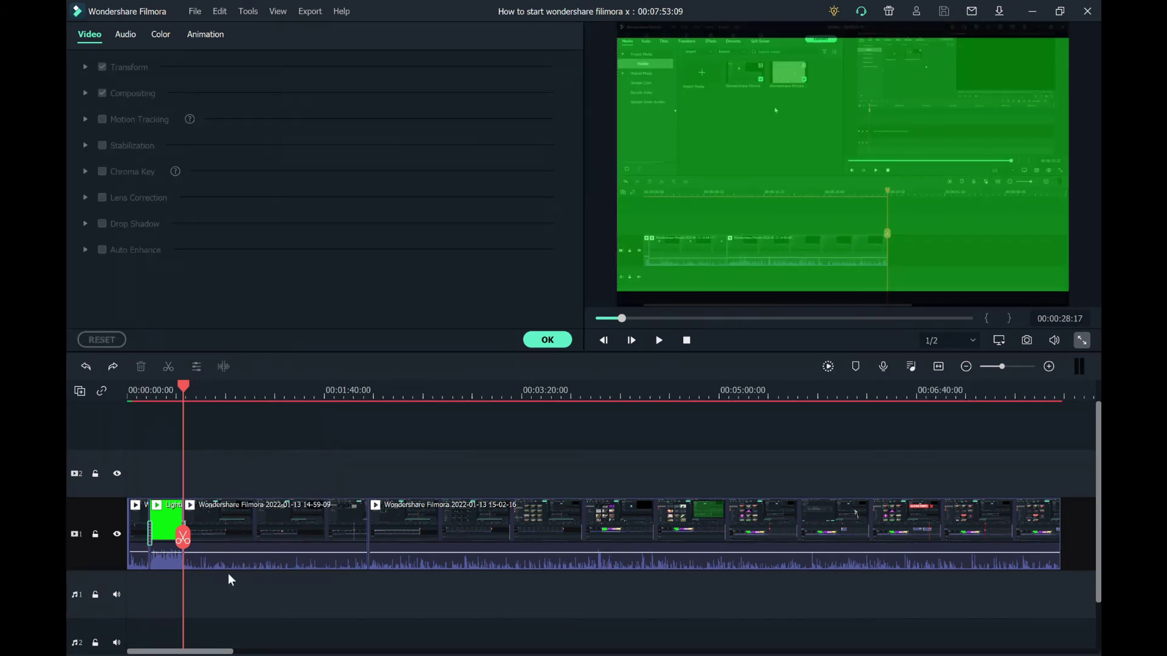
{"action": "left_click", "coordinate": [234, 538]}
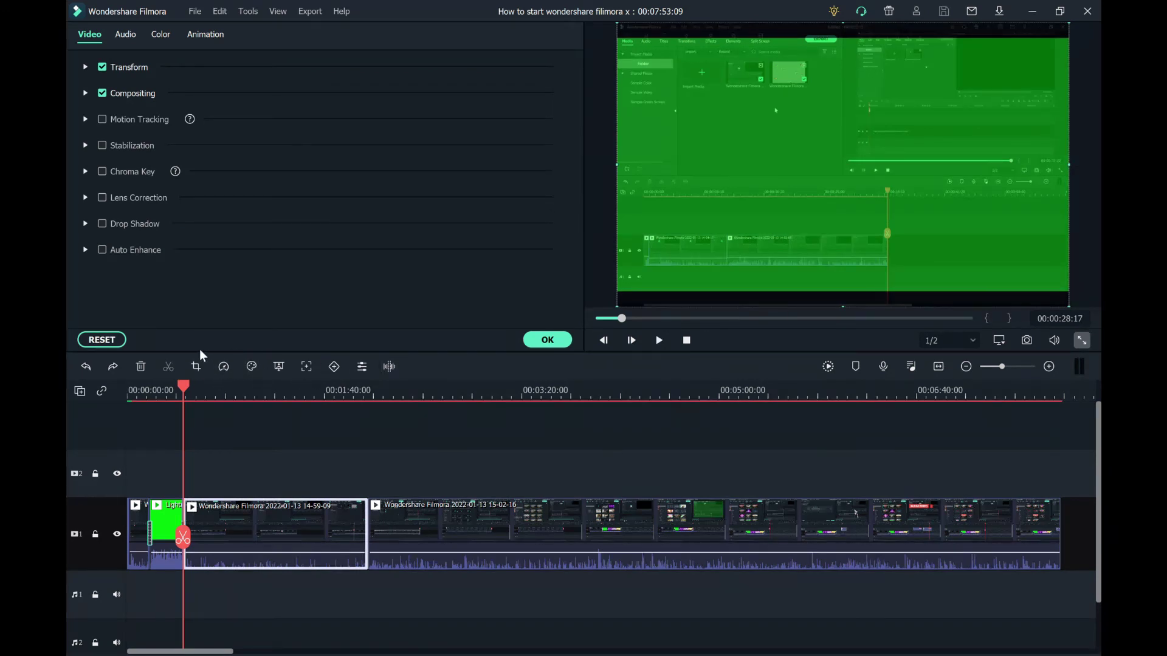
{"action": "left_click", "coordinate": [251, 468]}
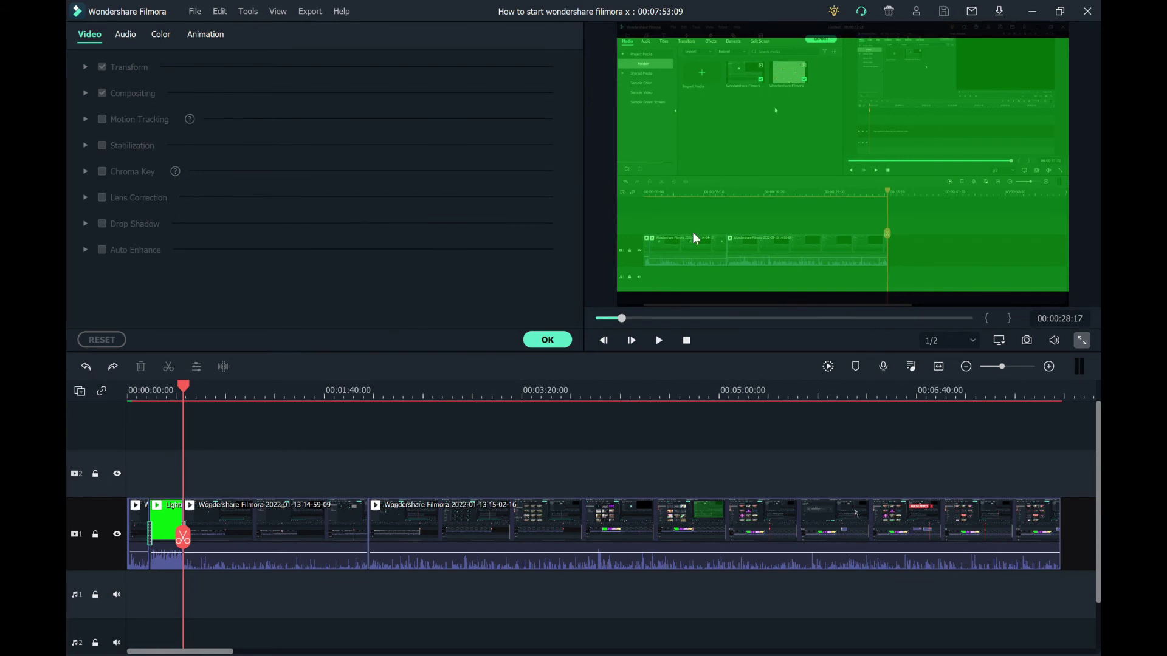
{"action": "left_click", "coordinate": [549, 339]}
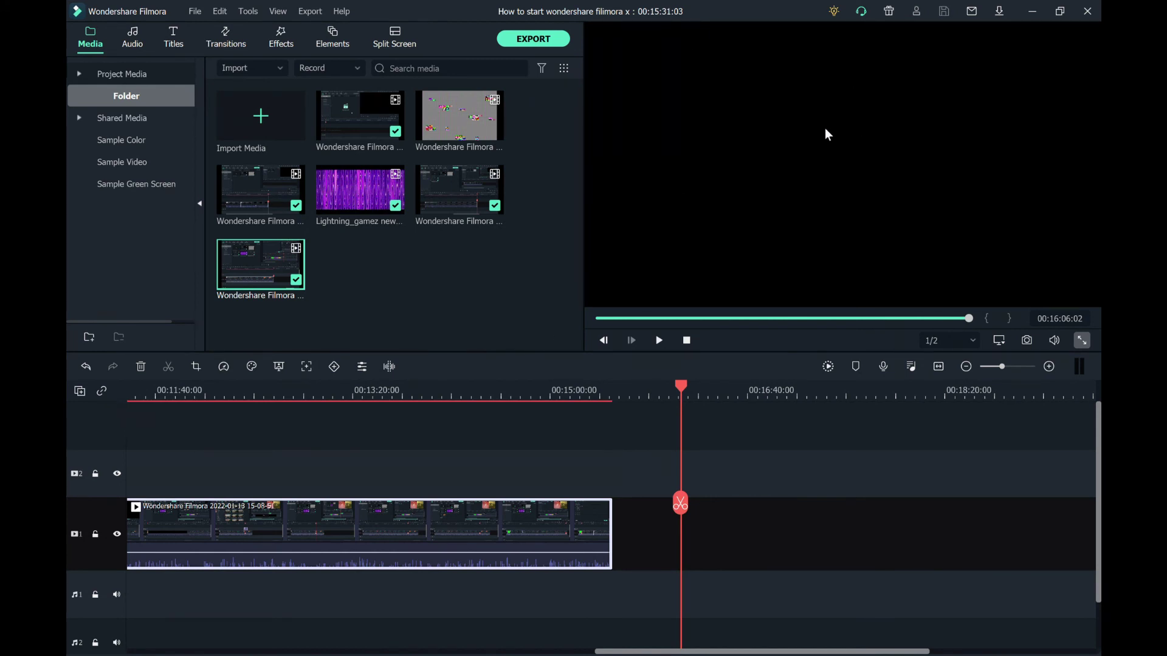
Scrub through the last clip on the first video track, to 00:13:17:07 and on to 00:14:31:00
{"action": "key", "text": "F9"}
{"action": "scroll", "coordinate": [426, 412], "scroll_direction": "down", "scroll_amount": 2}
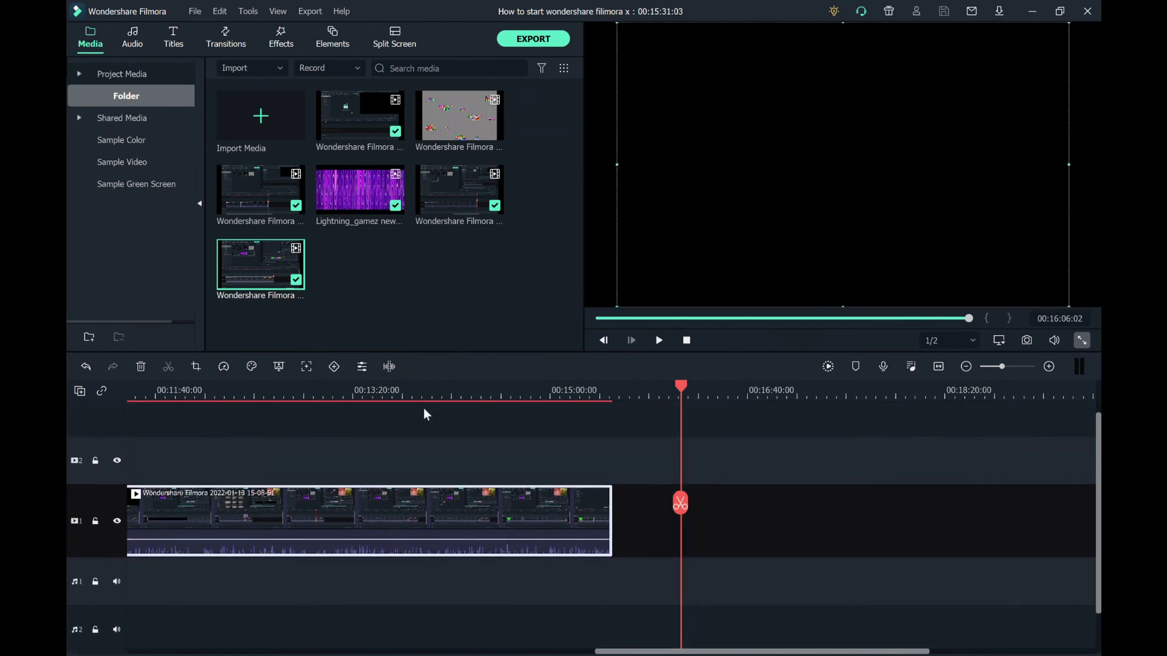
{"action": "left_click_drag", "start_coordinate": [695, 515], "coordinate": [347, 485]}
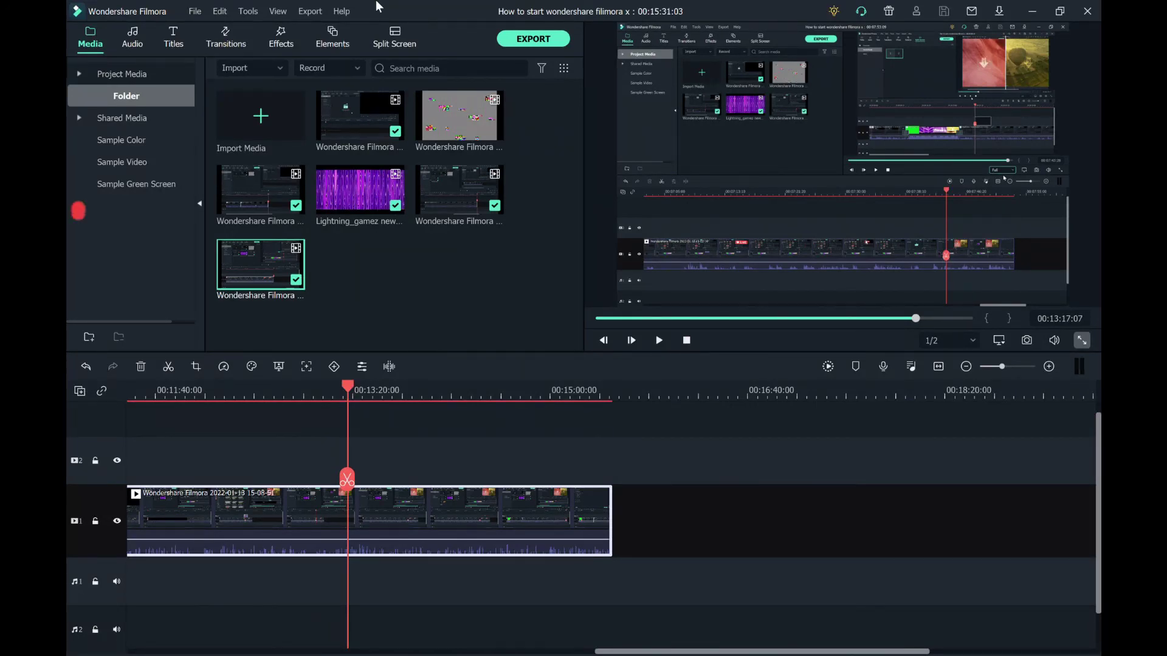
{"action": "left_click_drag", "start_coordinate": [355, 491], "coordinate": [493, 505]}
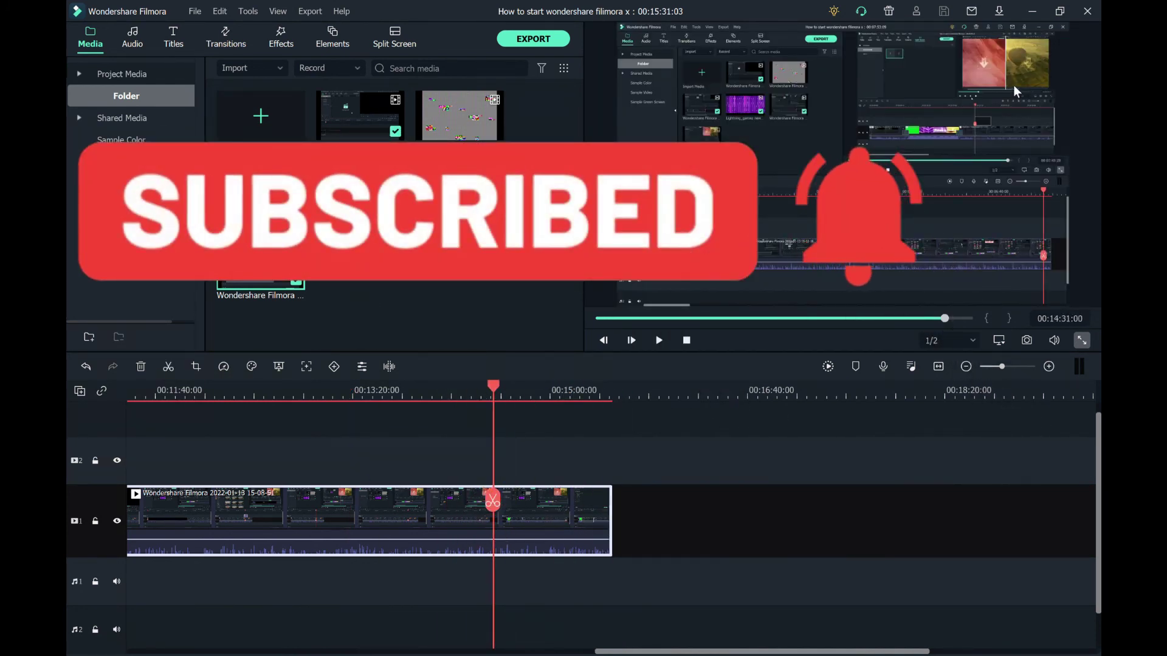